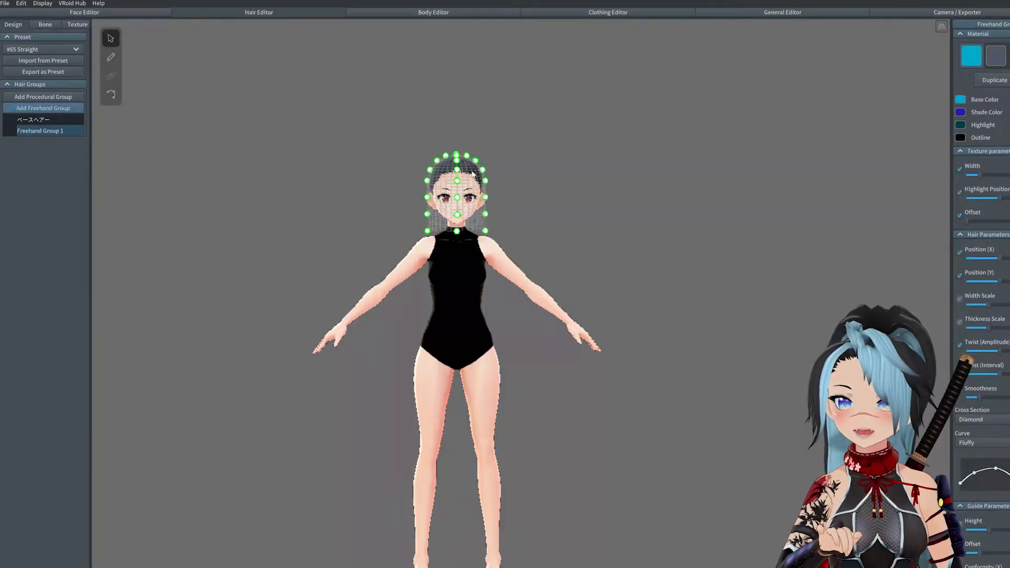
Step: Pull the hair guide's crown and upper side control points down to around the waist and elbows
{"action": "scroll", "coordinate": [474, 174], "scroll_direction": "up", "scroll_amount": 5}
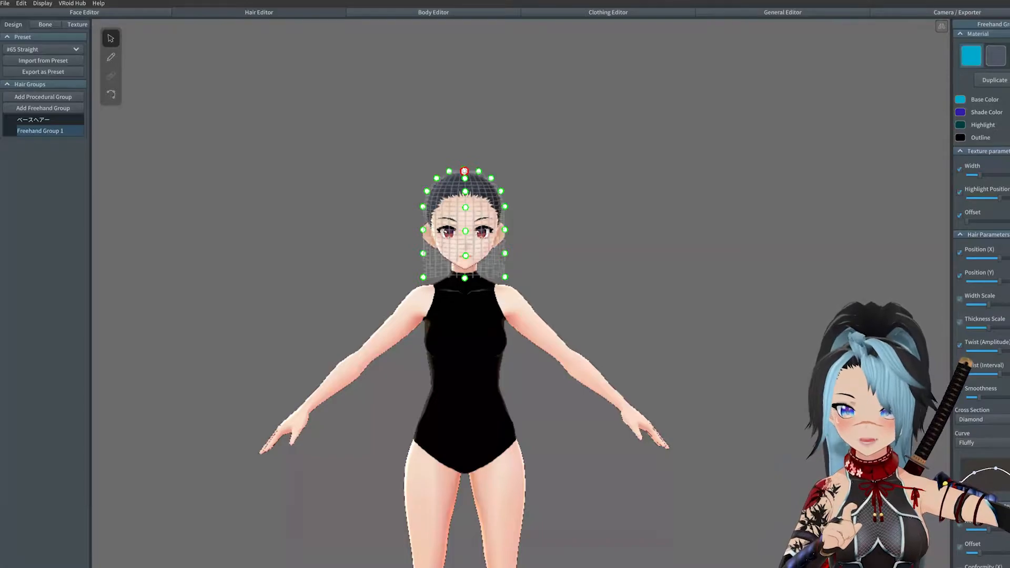
{"action": "left_click_drag", "start_coordinate": [464, 179], "coordinate": [477, 419]}
{"action": "right_click_drag", "start_coordinate": [478, 420], "coordinate": [492, 399]}
{"action": "left_click_drag", "start_coordinate": [480, 175], "coordinate": [545, 385]}
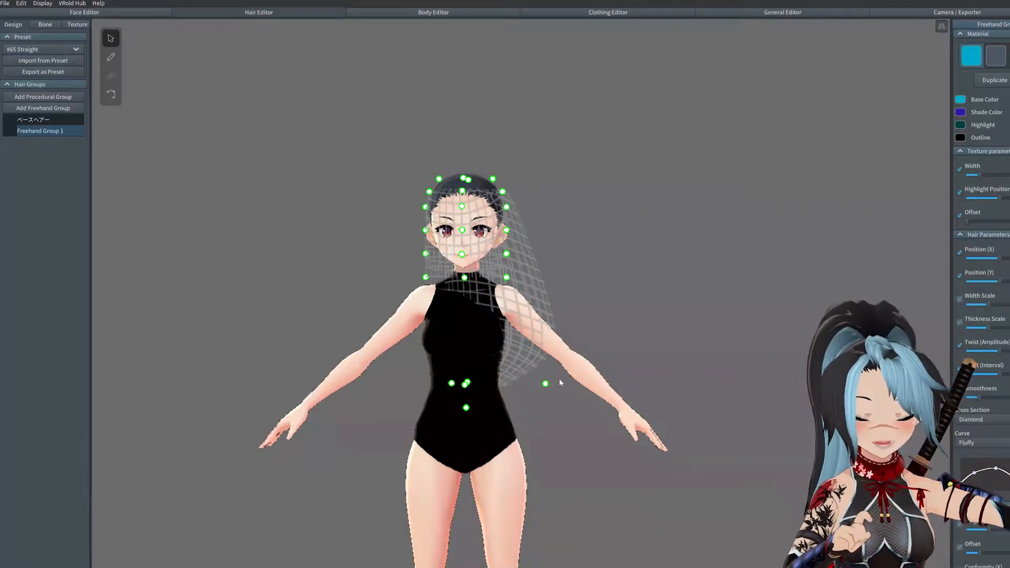
{"action": "left_click_drag", "start_coordinate": [494, 179], "coordinate": [570, 342]}
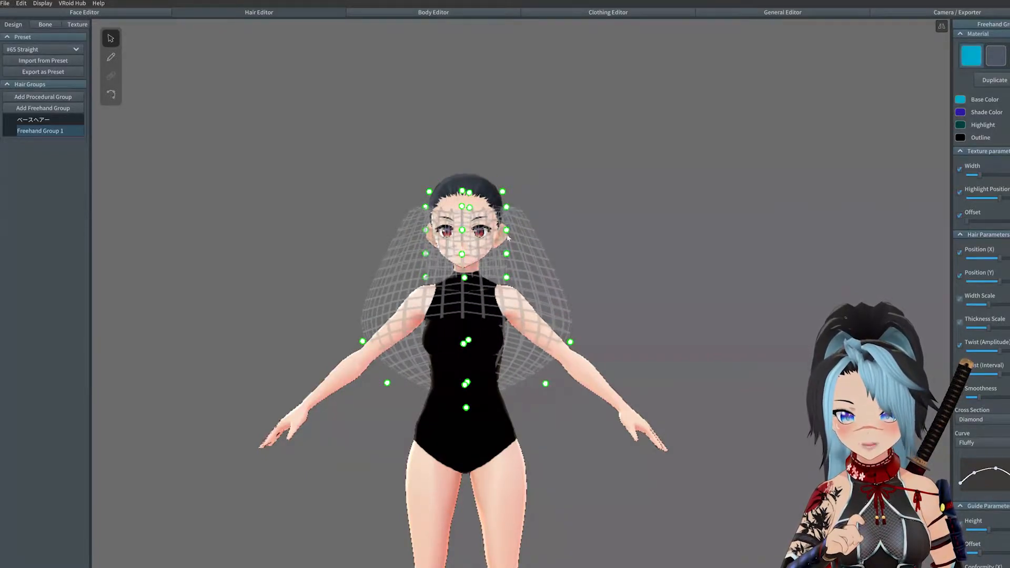
Step: Spread the guide's remaining side control points outward and upward, forming a wide funnel open above the head
{"action": "left_click_drag", "start_coordinate": [502, 192], "coordinate": [621, 277]}
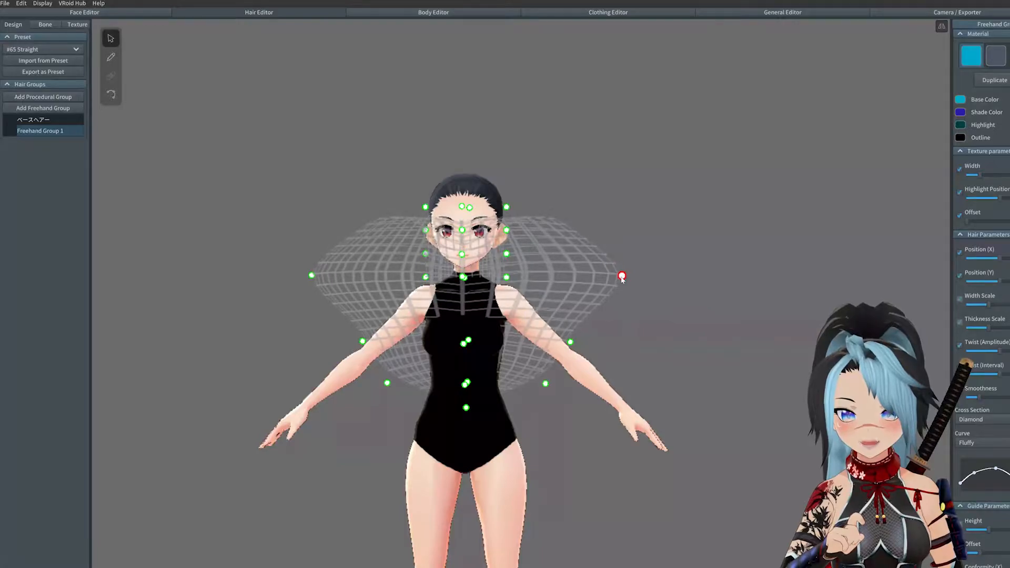
{"action": "left_click_drag", "start_coordinate": [507, 207], "coordinate": [641, 218]}
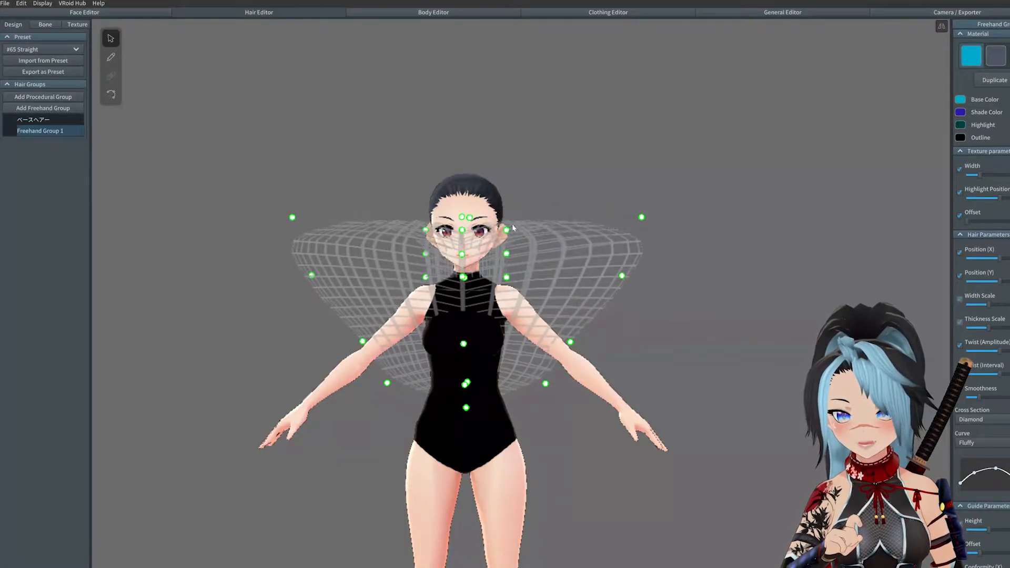
{"action": "left_click_drag", "start_coordinate": [506, 231], "coordinate": [637, 185]}
{"action": "left_click_drag", "start_coordinate": [507, 254], "coordinate": [641, 151]}
{"action": "left_click_drag", "start_coordinate": [506, 278], "coordinate": [652, 95]}
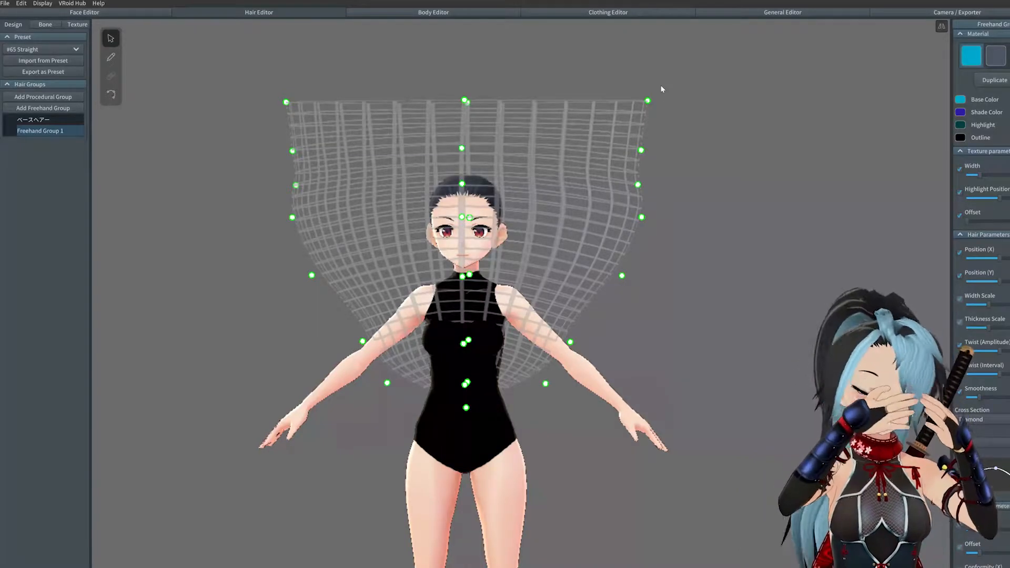
Step: Narrow the guide funnel by moving its lower side points inward and evening out the upper side points
{"action": "left_click_drag", "start_coordinate": [543, 384], "coordinate": [522, 384]}
{"action": "left_click_drag", "start_coordinate": [569, 342], "coordinate": [559, 324]}
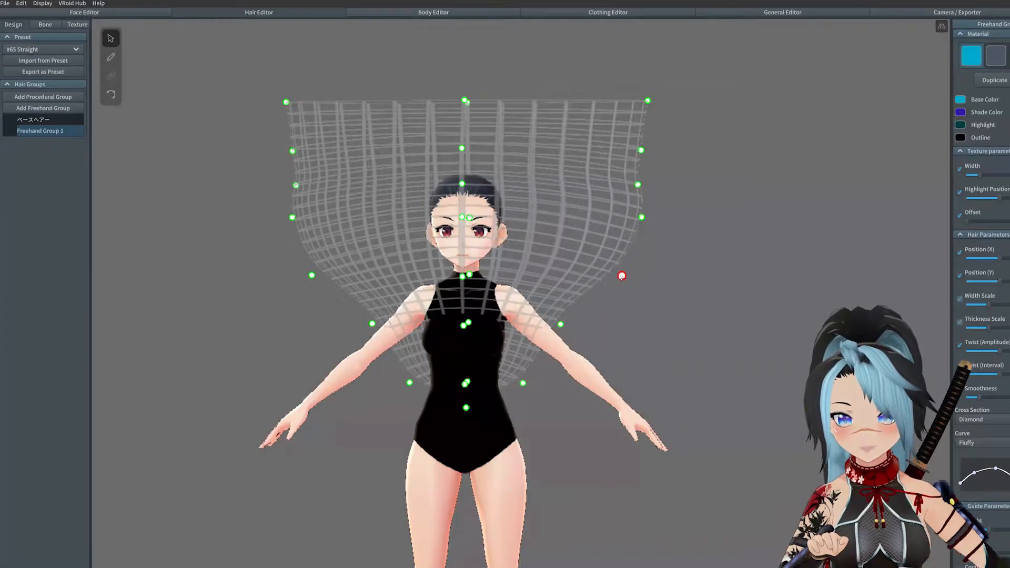
{"action": "left_click_drag", "start_coordinate": [621, 276], "coordinate": [594, 265]}
{"action": "left_click_drag", "start_coordinate": [640, 217], "coordinate": [635, 151]}
{"action": "left_click_drag", "start_coordinate": [647, 100], "coordinate": [642, 100]}
Step: In side view, pull the guide's rear control points outward, from the mid-back up to above the head
{"action": "right_click_drag", "start_coordinate": [682, 203], "coordinate": [622, 219]}
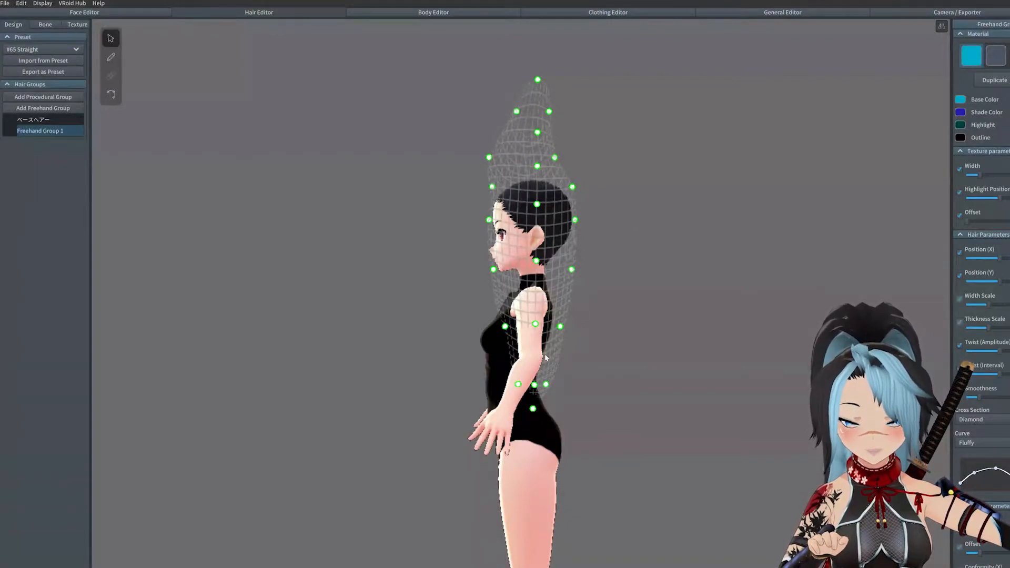
{"action": "left_click_drag", "start_coordinate": [506, 329], "coordinate": [506, 332]}
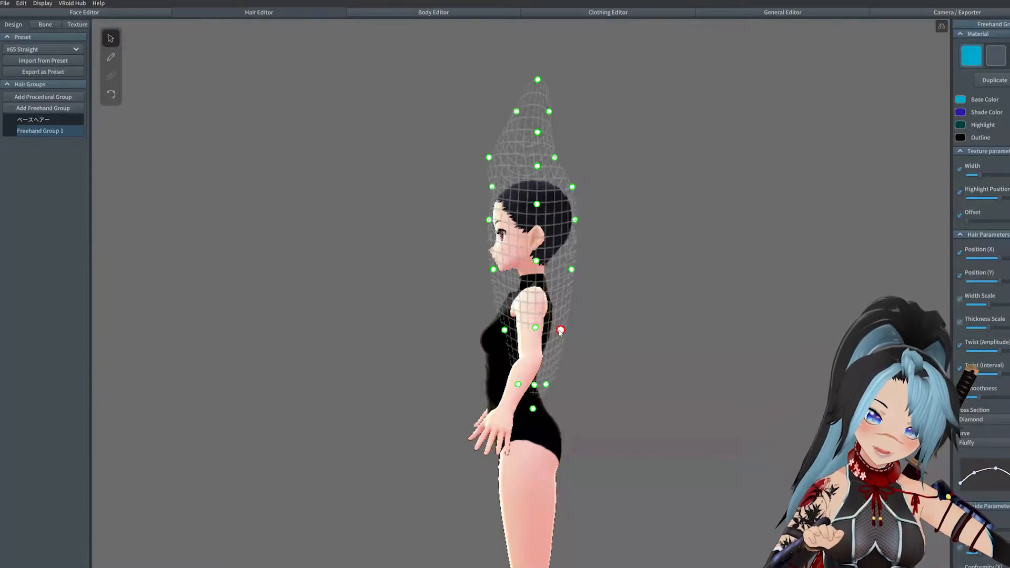
{"action": "left_click_drag", "start_coordinate": [560, 331], "coordinate": [599, 331]}
{"action": "left_click_drag", "start_coordinate": [571, 269], "coordinate": [611, 261]}
{"action": "left_click_drag", "start_coordinate": [575, 219], "coordinate": [613, 217]}
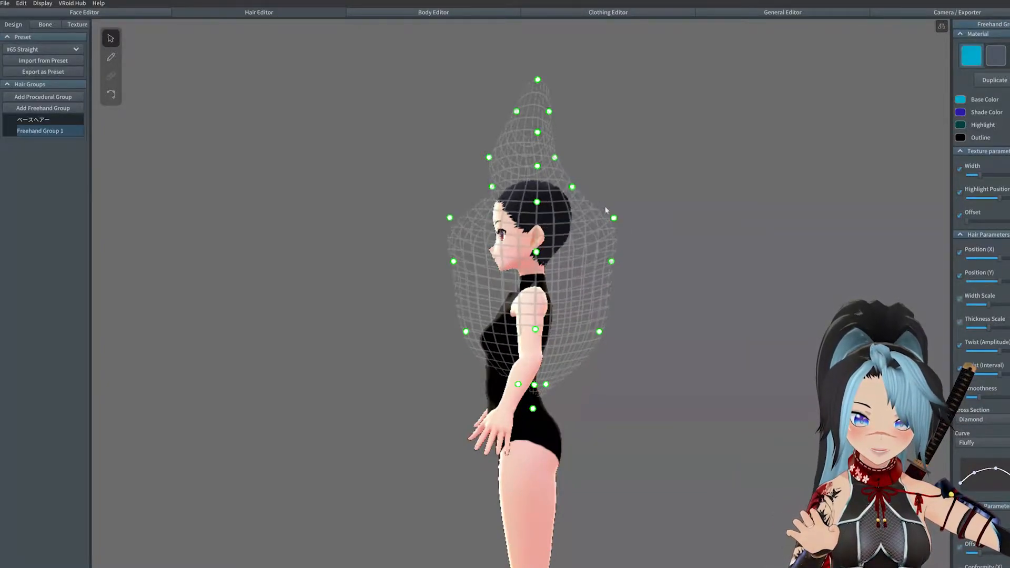
{"action": "left_click_drag", "start_coordinate": [573, 187], "coordinate": [610, 185]}
{"action": "left_click_drag", "start_coordinate": [556, 158], "coordinate": [602, 156]}
{"action": "right_click_drag", "start_coordinate": [637, 249], "coordinate": [649, 250]}
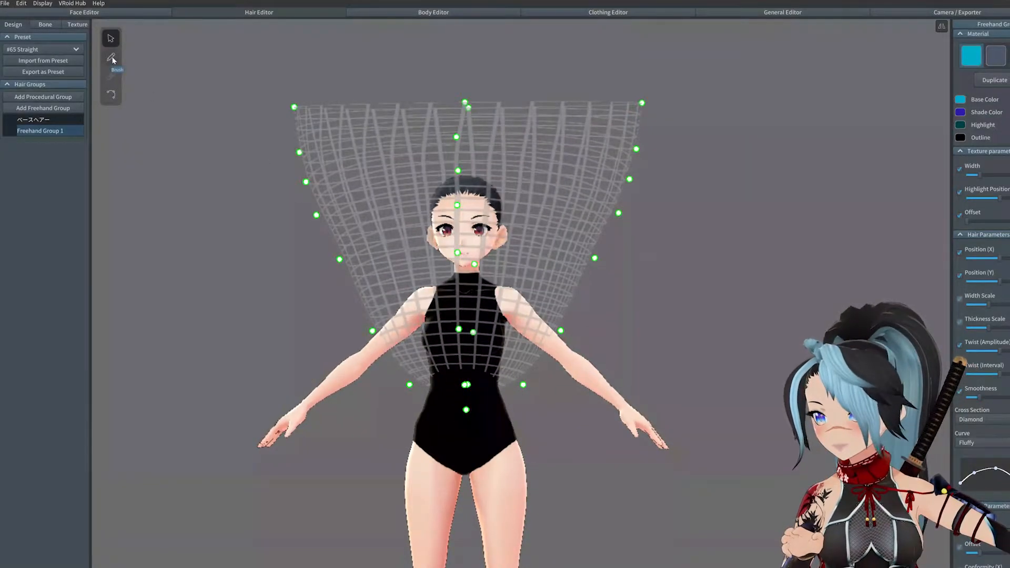
Step: Brush one hair strand along the back guide from the waist up to head height, and delete the extra Hair 2
{"action": "left_click", "coordinate": [111, 58]}
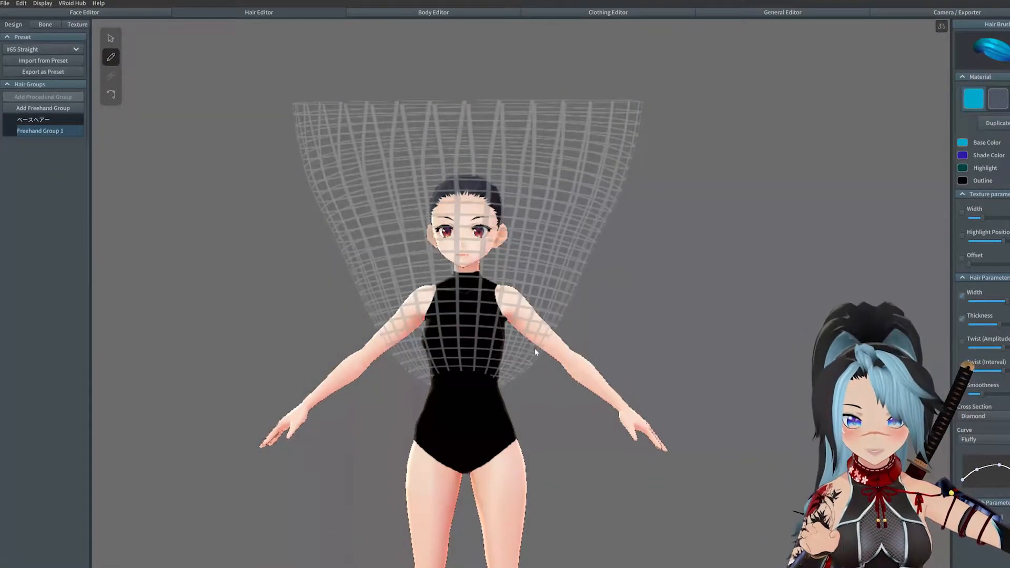
{"action": "left_click_drag", "start_coordinate": [471, 381], "coordinate": [473, 209]}
{"action": "right_click_drag", "start_coordinate": [473, 209], "coordinate": [559, 248]}
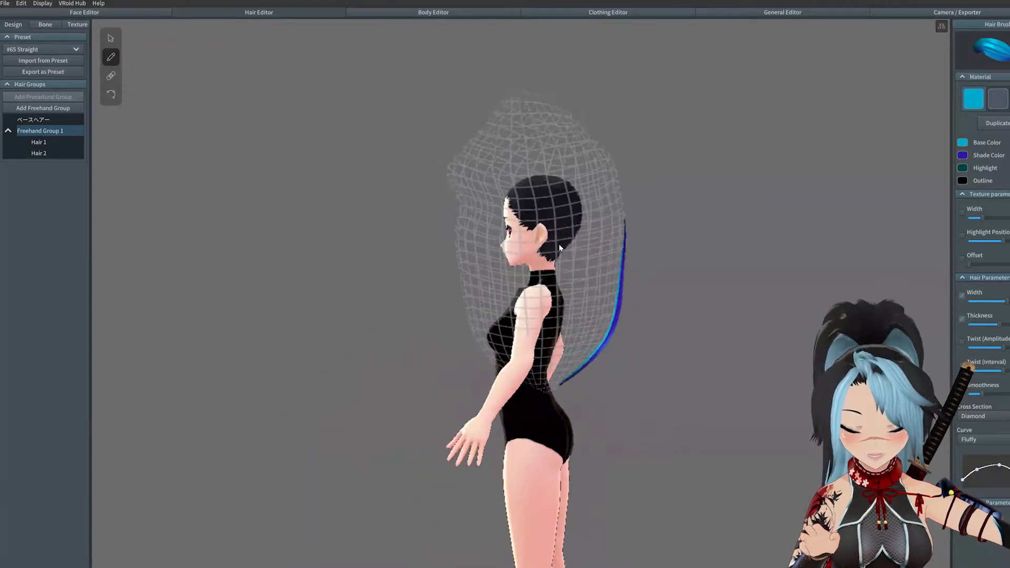
{"action": "right_click_drag", "start_coordinate": [626, 224], "coordinate": [473, 231]}
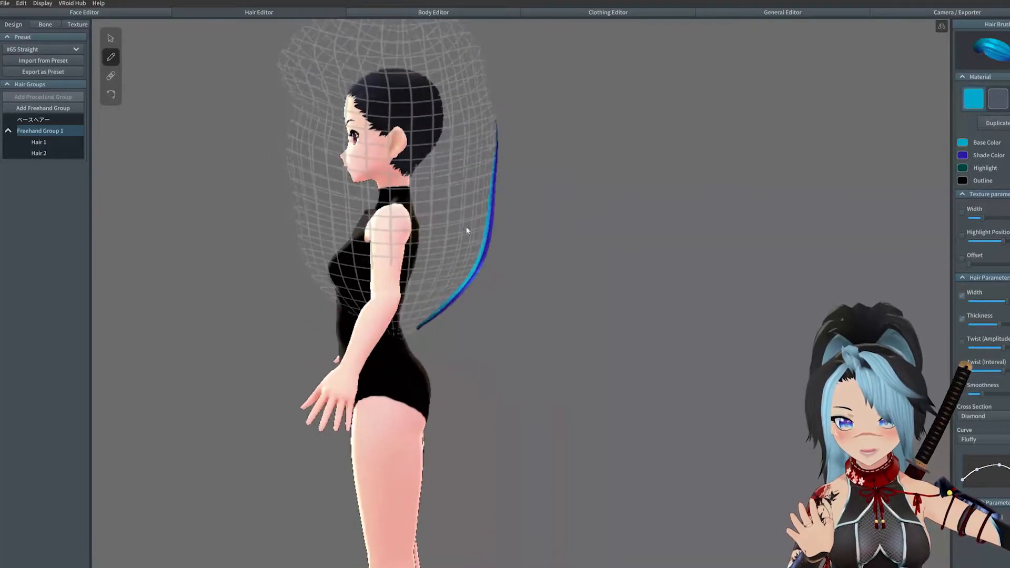
{"action": "mouse_move", "coordinate": [57, 156]}
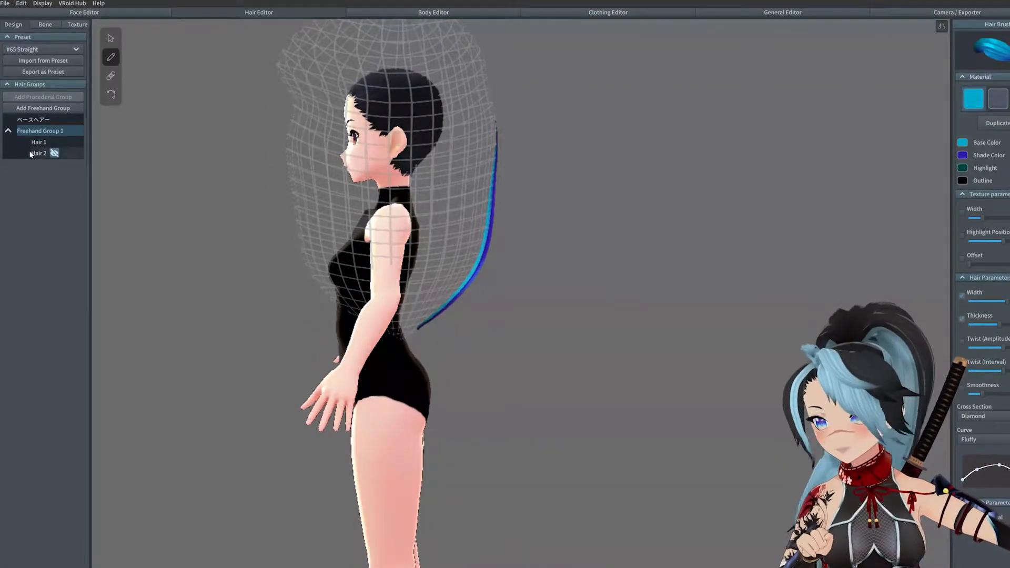
{"action": "left_click", "coordinate": [90, 200]}
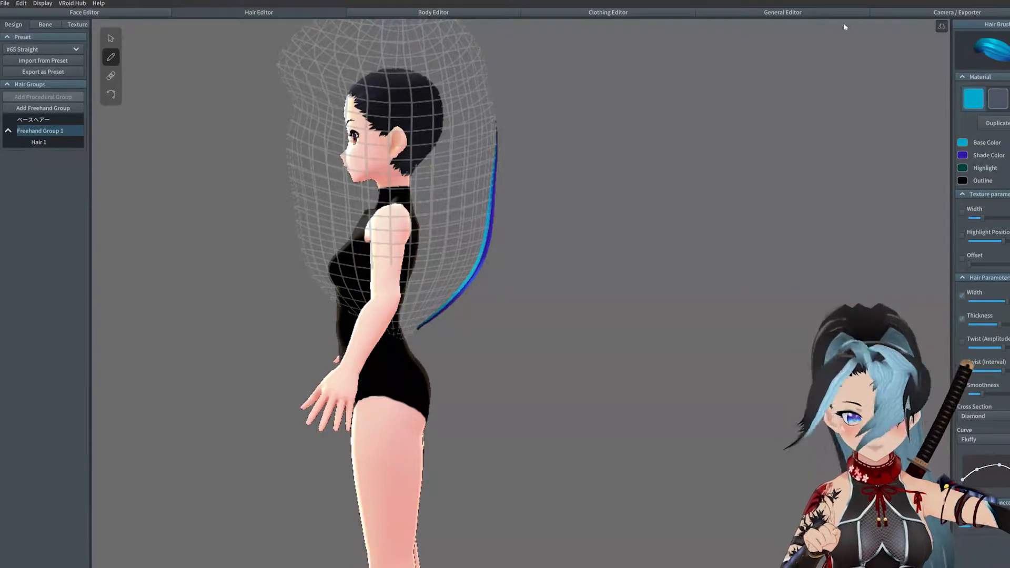
Step: Move the base control point of the Hair 1 strand in against the character's lower back
{"action": "mouse_move", "coordinate": [454, 211]}
{"action": "right_mouse_down"}
{"action": "mouse_move", "coordinate": [427, 216]}
{"action": "mouse_move", "coordinate": [457, 217]}
{"action": "right_mouse_up"}
{"action": "scroll", "coordinate": [454, 225], "scroll_direction": "up", "scroll_amount": 2}
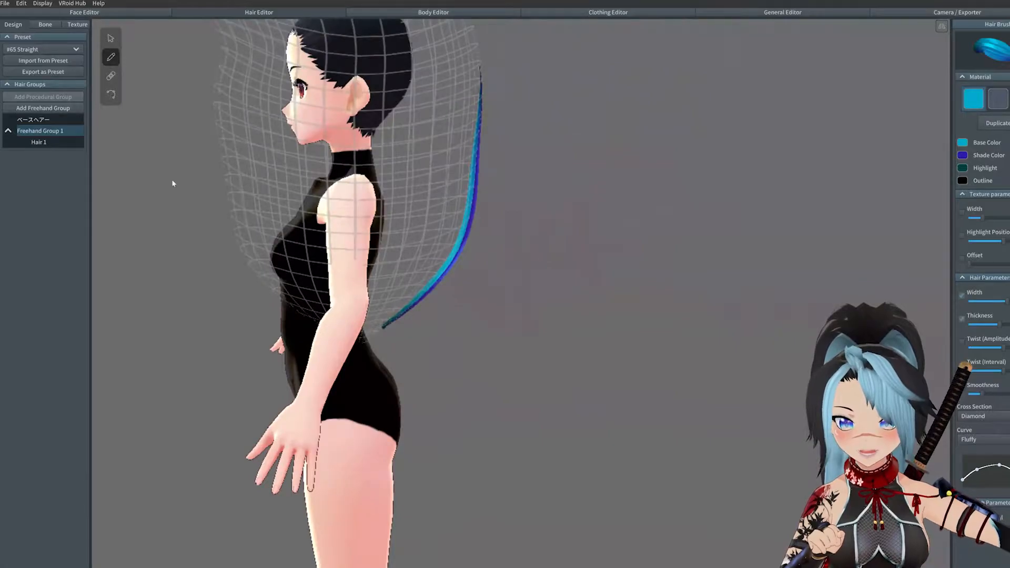
{"action": "left_click", "coordinate": [111, 94]}
{"action": "scroll", "coordinate": [387, 249], "scroll_direction": "up", "scroll_amount": 2}
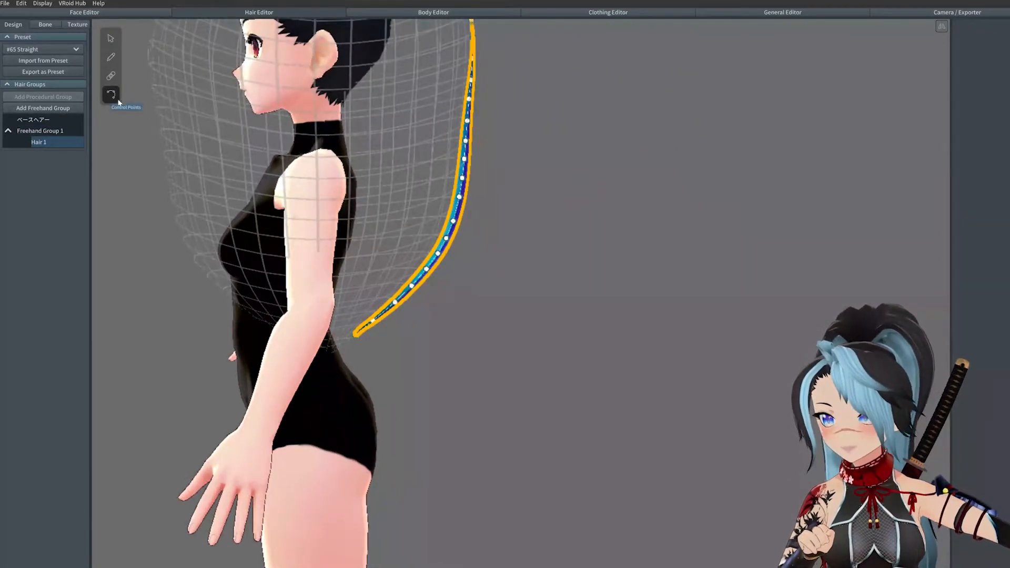
{"action": "right_click_drag", "start_coordinate": [377, 202], "coordinate": [534, 329]}
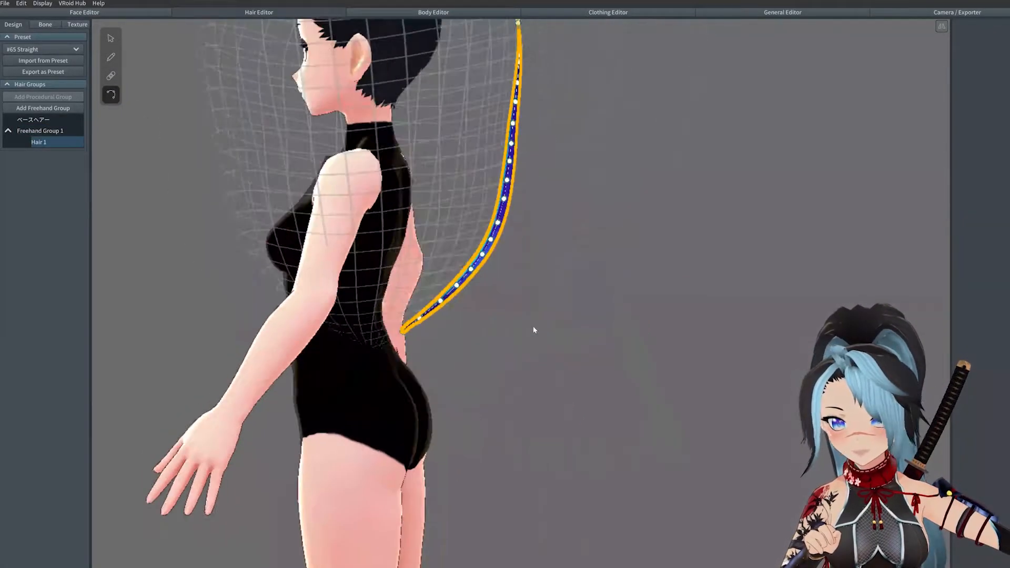
{"action": "left_click_drag", "start_coordinate": [403, 336], "coordinate": [375, 345]}
{"action": "right_click_drag", "start_coordinate": [375, 345], "coordinate": [527, 348]}
{"action": "left_click_drag", "start_coordinate": [619, 337], "coordinate": [591, 333]}
{"action": "right_click_drag", "start_coordinate": [184, 103], "coordinate": [347, 198]}
Step: Select the Hair 1 strand and lower the two rear guide points beside it to bend its lower part
{"action": "left_click", "coordinate": [117, 41]}
{"action": "left_click", "coordinate": [545, 248]}
{"action": "right_click_drag", "start_coordinate": [545, 248], "coordinate": [538, 290]}
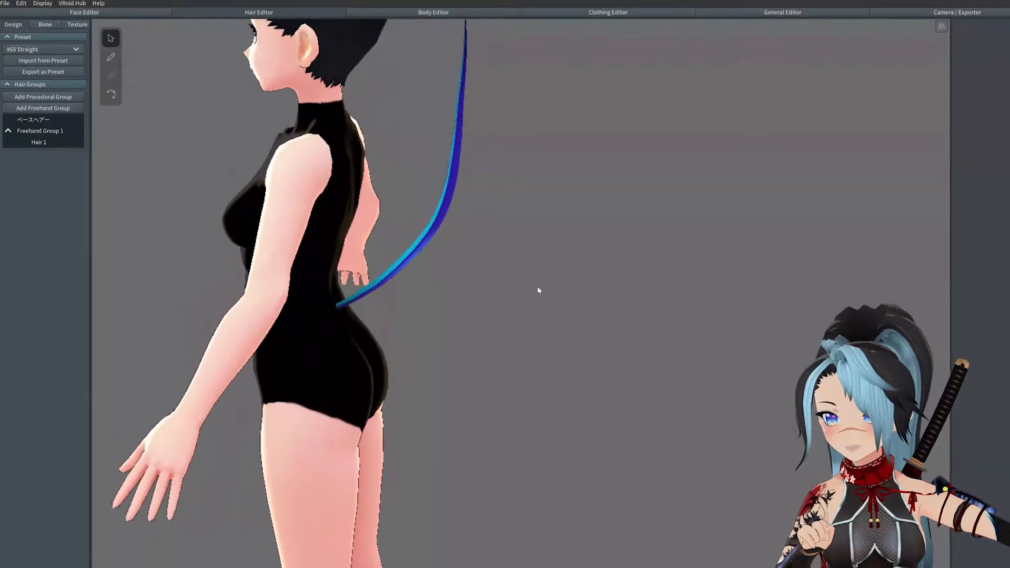
{"action": "left_click", "coordinate": [367, 295]}
{"action": "scroll", "coordinate": [465, 210], "scroll_direction": "down", "scroll_amount": 3}
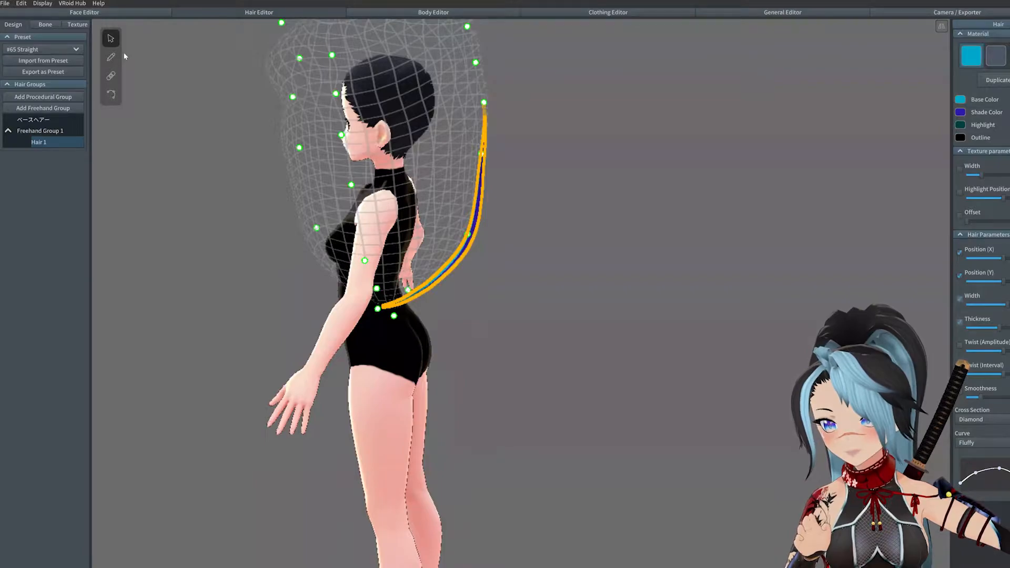
{"action": "left_click_drag", "start_coordinate": [471, 238], "coordinate": [475, 258]}
{"action": "left_click_drag", "start_coordinate": [479, 154], "coordinate": [475, 187]}
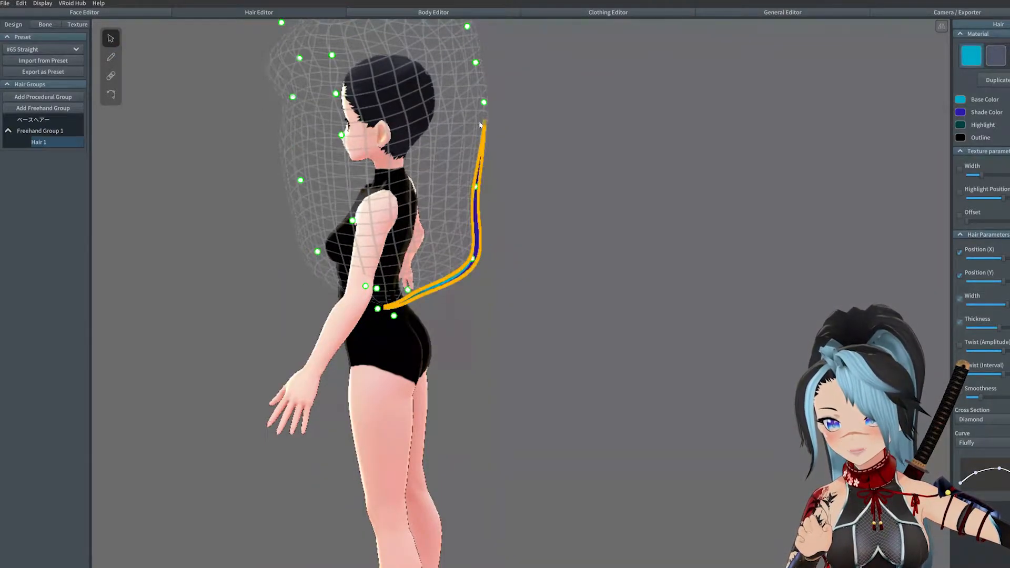
Step: Pull the upper rear guide points outward behind the head and lower the topmost point, sweeping the strand backward
{"action": "left_click_drag", "start_coordinate": [484, 103], "coordinate": [515, 158]}
{"action": "left_click_drag", "start_coordinate": [492, 62], "coordinate": [559, 87]}
{"action": "scroll", "coordinate": [575, 172], "scroll_direction": "down", "scroll_amount": 3}
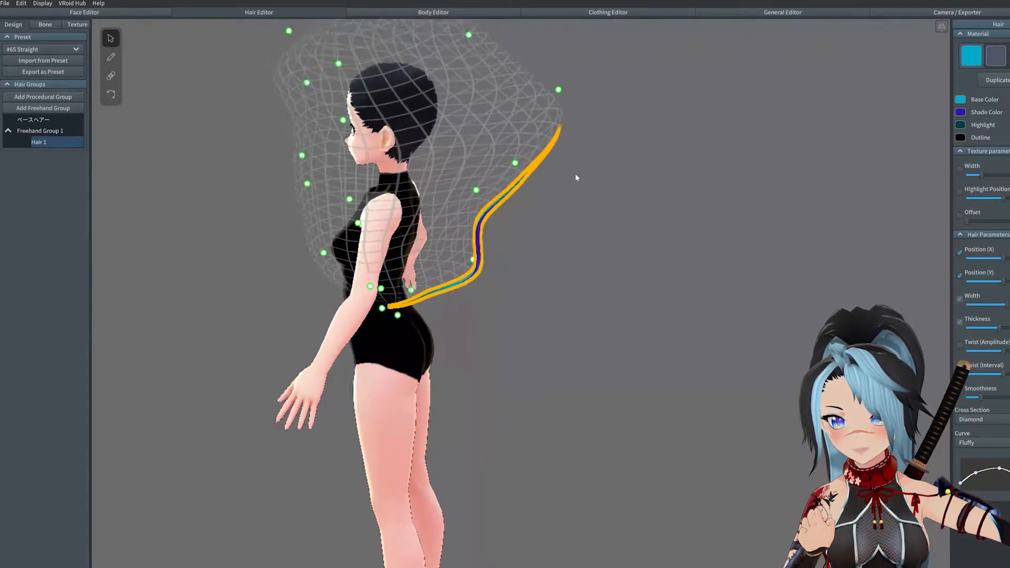
{"action": "middle_click_drag", "start_coordinate": [530, 101], "coordinate": [558, 221]}
{"action": "left_click_drag", "start_coordinate": [467, 106], "coordinate": [468, 127]}
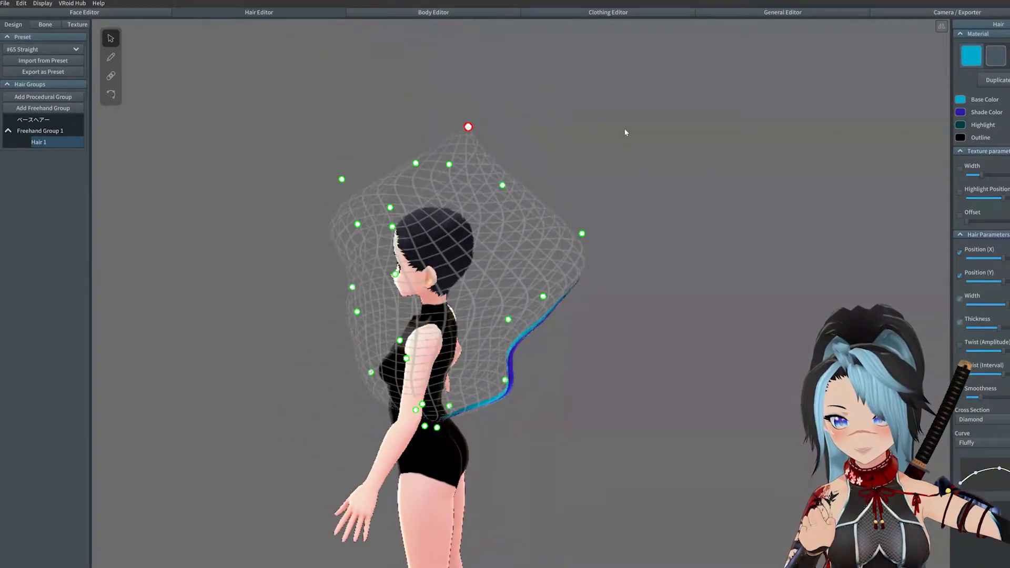
{"action": "left_click_drag", "start_coordinate": [503, 186], "coordinate": [609, 203]}
{"action": "scroll", "coordinate": [527, 359], "scroll_direction": "up", "scroll_amount": 1}
Step: Draw the rear guide points in toward the back one after another to curve the strand into an S shape
{"action": "right_click_drag", "start_coordinate": [526, 359], "coordinate": [552, 348]}
{"action": "left_click_drag", "start_coordinate": [500, 406], "coordinate": [456, 399]}
{"action": "left_click_drag", "start_coordinate": [504, 329], "coordinate": [431, 328]}
{"action": "left_click_drag", "start_coordinate": [545, 299], "coordinate": [452, 296]}
{"action": "left_click_drag", "start_coordinate": [589, 223], "coordinate": [476, 265]}
{"action": "left_click_drag", "start_coordinate": [613, 185], "coordinate": [521, 256]}
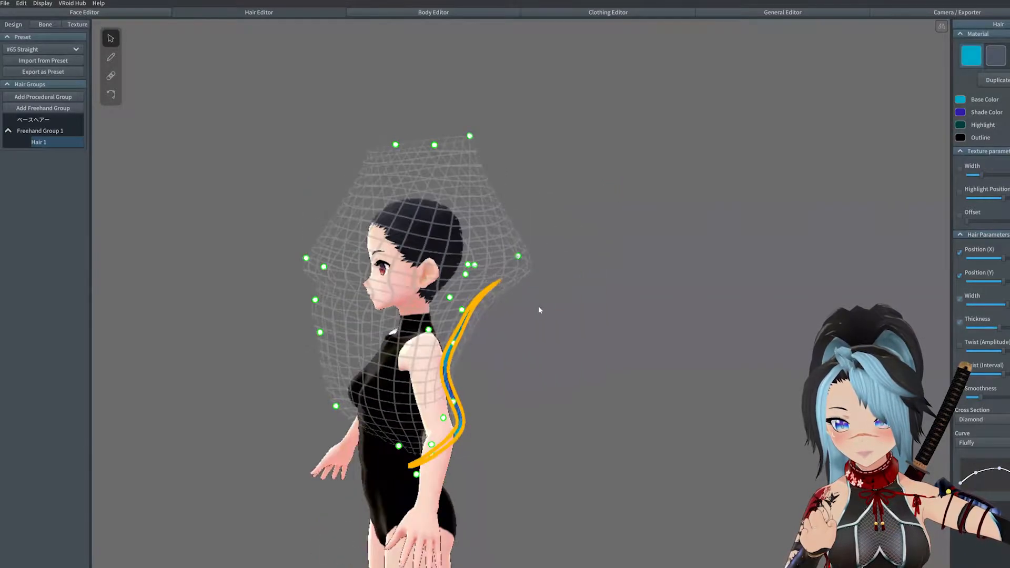
Step: Flare the strand's tip out behind the neck and fine-tune the neighbouring guide points for a smoother curve
{"action": "left_click_drag", "start_coordinate": [452, 296], "coordinate": [547, 315]}
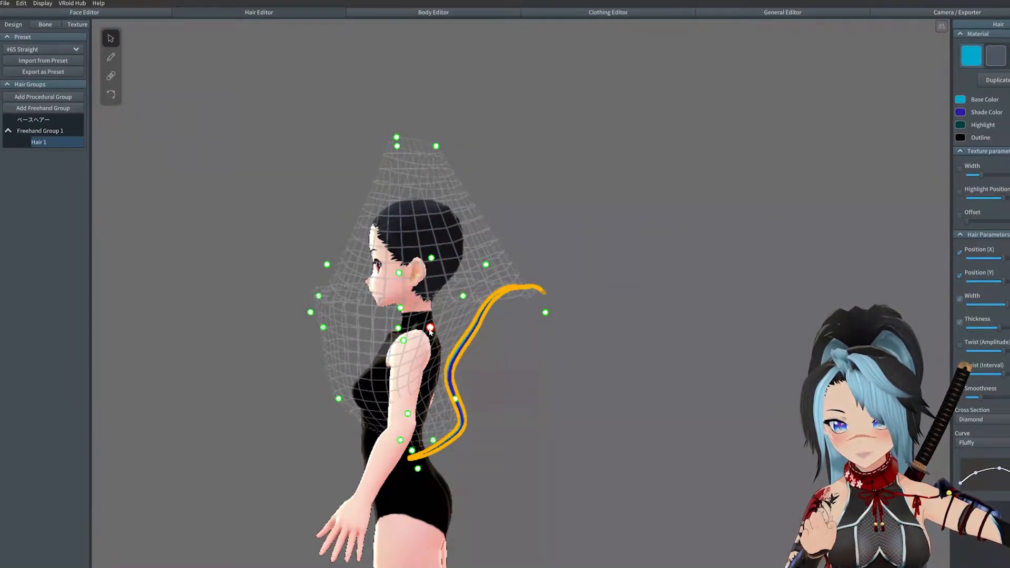
{"action": "left_click_drag", "start_coordinate": [430, 329], "coordinate": [444, 329]}
{"action": "left_click_drag", "start_coordinate": [485, 264], "coordinate": [495, 263]}
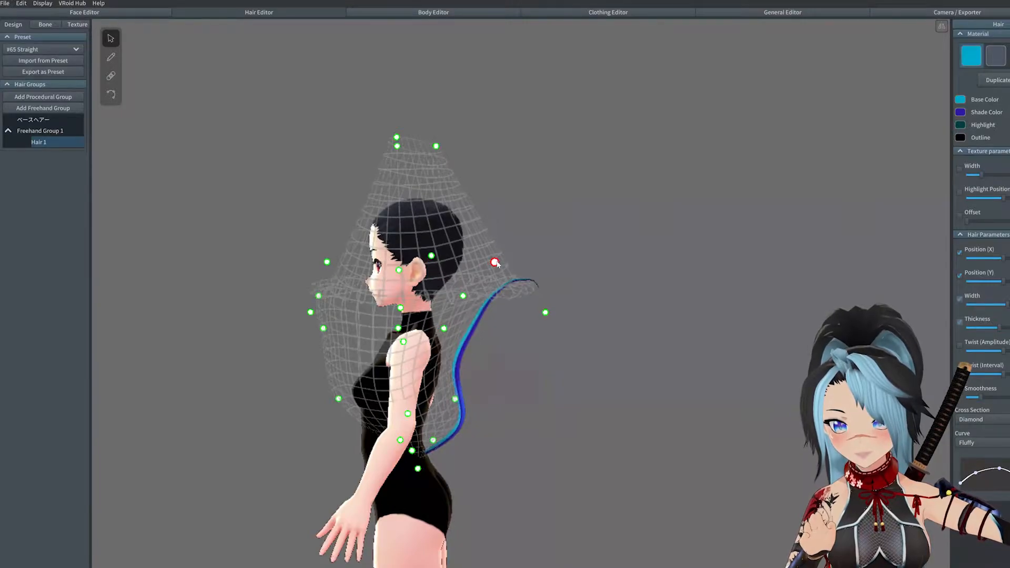
{"action": "mouse_move", "coordinate": [545, 376]}
{"action": "right_mouse_down"}
{"action": "mouse_move", "coordinate": [519, 380]}
{"action": "mouse_move", "coordinate": [537, 380]}
{"action": "right_mouse_up"}
{"action": "scroll", "coordinate": [518, 380], "scroll_direction": "up", "scroll_amount": 3}
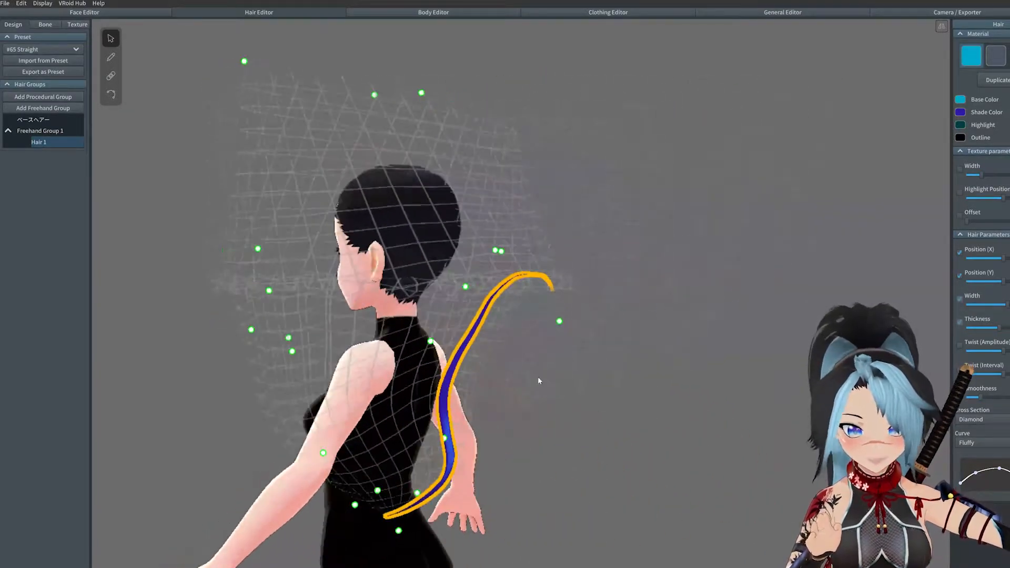
{"action": "middle_click_drag", "start_coordinate": [538, 381], "coordinate": [556, 340]}
{"action": "right_click_drag", "start_coordinate": [556, 340], "coordinate": [567, 343]}
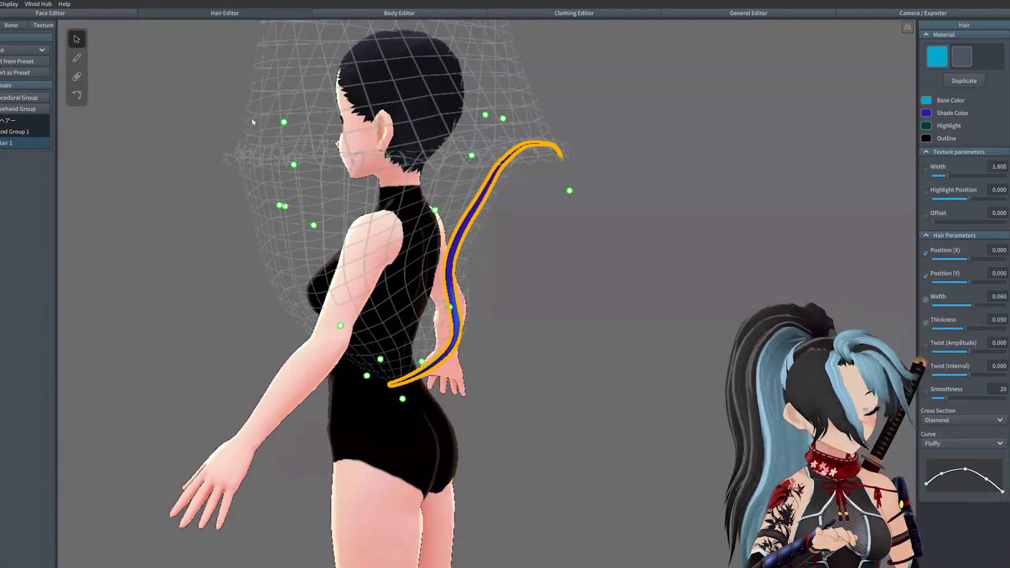
Step: Set the strand's texture width to 2.761
{"action": "left_click_drag", "start_coordinate": [947, 176], "coordinate": [975, 174]}
{"action": "mouse_move", "coordinate": [531, 192]}
{"action": "right_mouse_down"}
{"action": "mouse_move", "coordinate": [574, 189]}
{"action": "mouse_move", "coordinate": [520, 197]}
{"action": "mouse_move", "coordinate": [536, 197]}
{"action": "right_mouse_up"}
{"action": "left_click", "coordinate": [965, 176]}
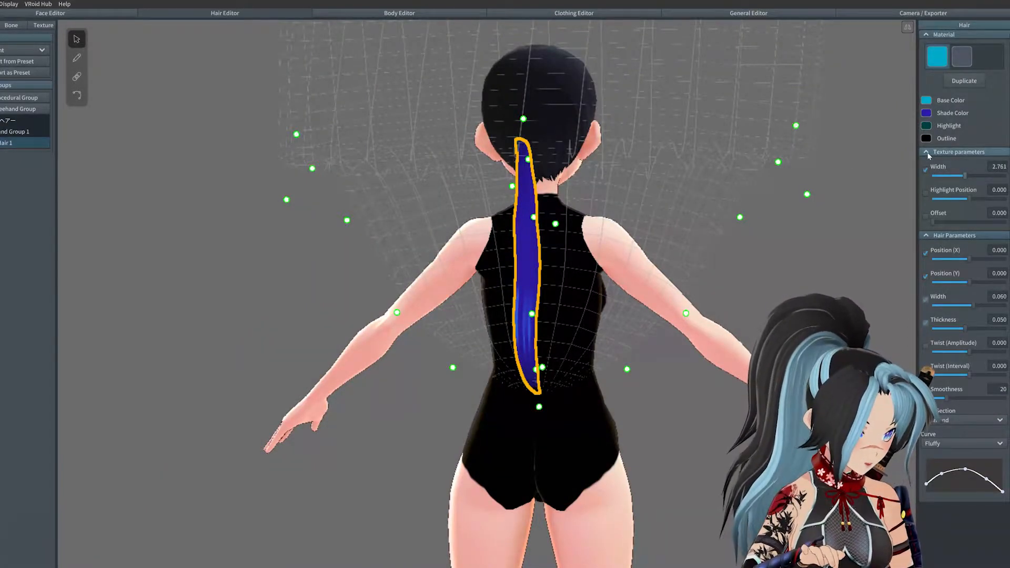
{"action": "left_click", "coordinate": [927, 153]}
{"action": "left_click", "coordinate": [928, 153]}
{"action": "left_click", "coordinate": [925, 169]}
Step: Set the strand's hair width to 0.074 and its thickness to 0.100
{"action": "left_click", "coordinate": [941, 152]}
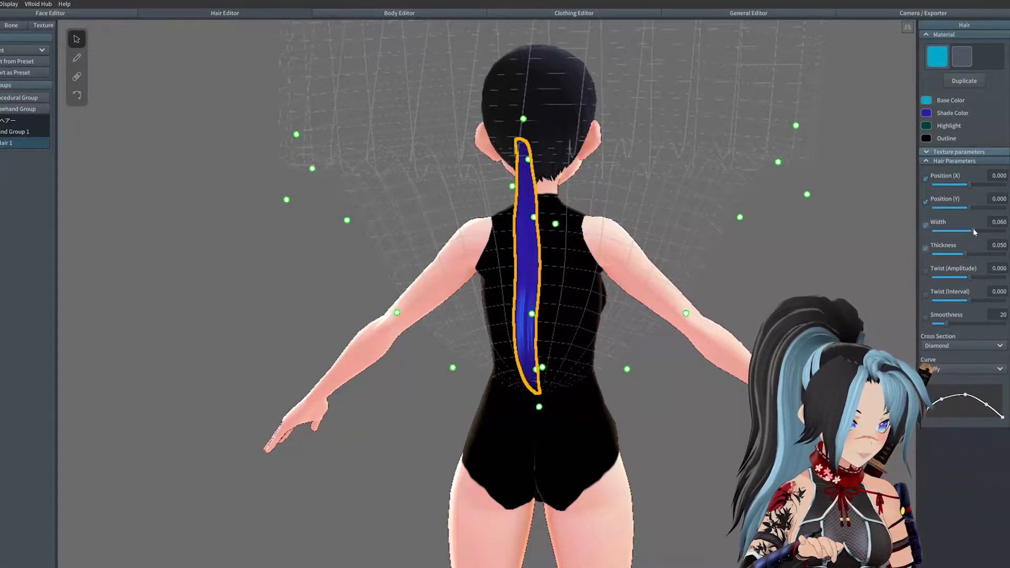
{"action": "left_click_drag", "start_coordinate": [973, 231], "coordinate": [1004, 254]}
{"action": "right_click_drag", "start_coordinate": [736, 221], "coordinate": [451, 220]}
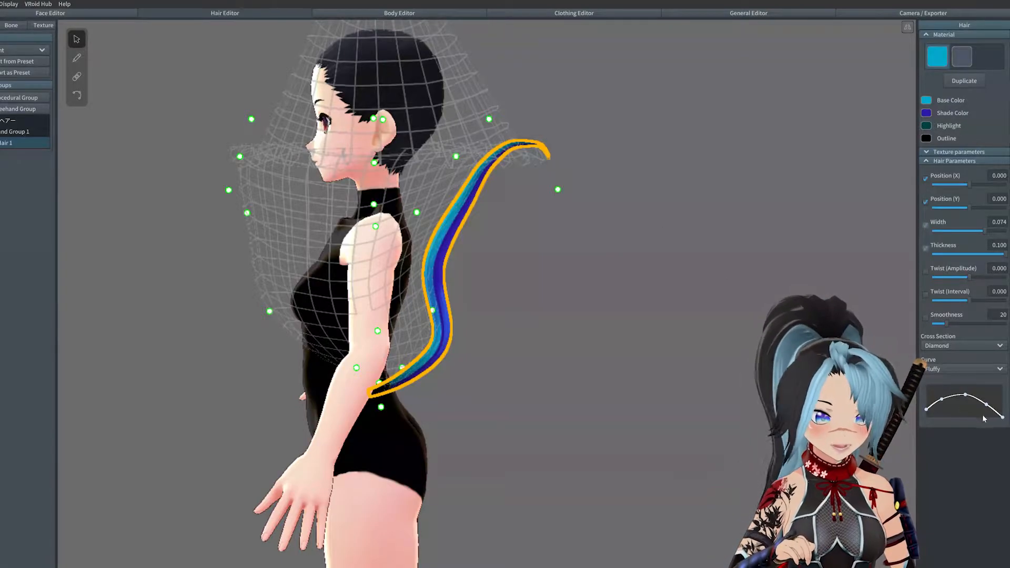
Step: Reshape the strand's profile curve to stay full toward a blunt tip, adding a point near the tip end
{"action": "mouse_move", "coordinate": [1001, 417]}
{"action": "left_mouse_down"}
{"action": "mouse_move", "coordinate": [988, 393]}
{"action": "mouse_move", "coordinate": [1002, 411]}
{"action": "left_mouse_up"}
{"action": "right_click_drag", "start_coordinate": [734, 232], "coordinate": [594, 193]}
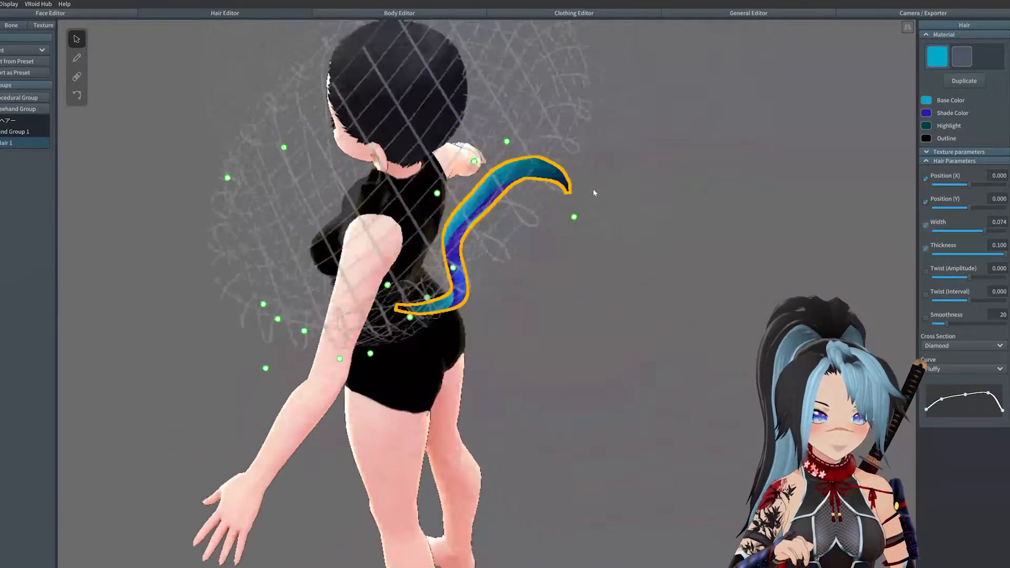
{"action": "left_click", "coordinate": [996, 394]}
{"action": "left_click_drag", "start_coordinate": [1002, 409], "coordinate": [999, 403]}
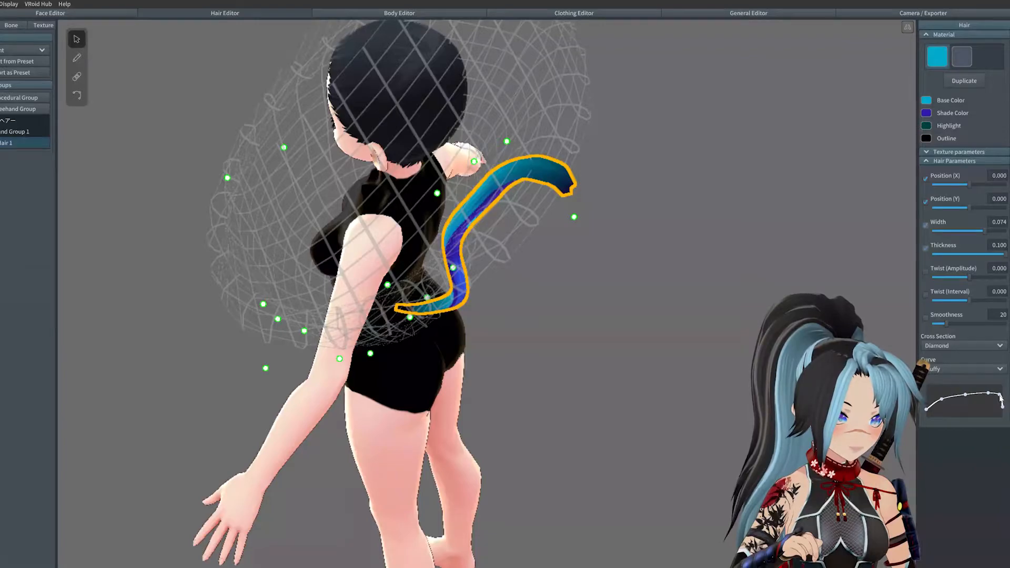
{"action": "left_click_drag", "start_coordinate": [964, 395], "coordinate": [960, 393]}
{"action": "right_click_drag", "start_coordinate": [723, 260], "coordinate": [625, 205]}
{"action": "scroll", "coordinate": [718, 241], "scroll_direction": "up", "scroll_amount": 2}
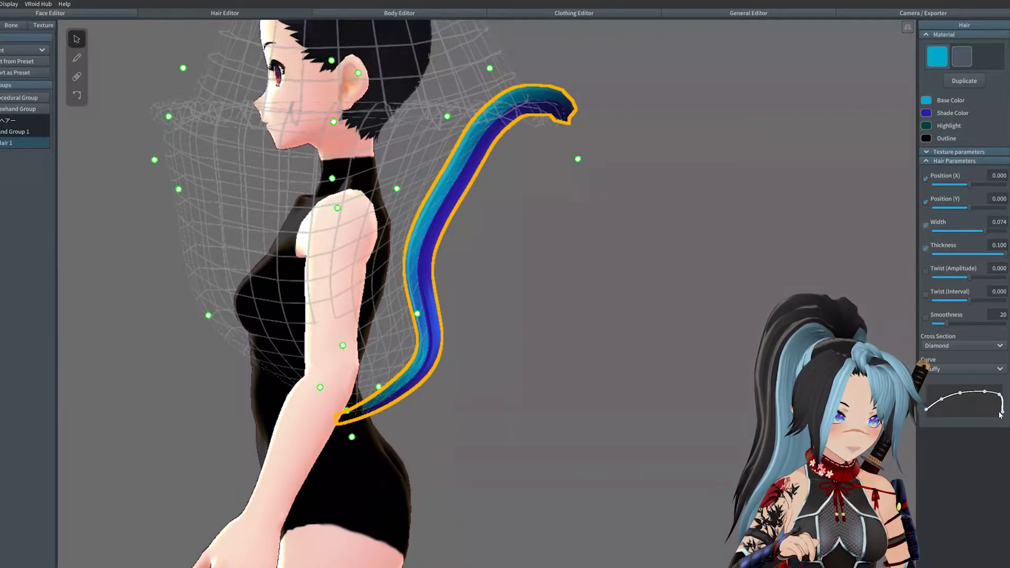
Step: Taper the tip end of the strand's profile curve, and try a twist amplitude of -3.396
{"action": "left_click_drag", "start_coordinate": [999, 398], "coordinate": [1001, 406]}
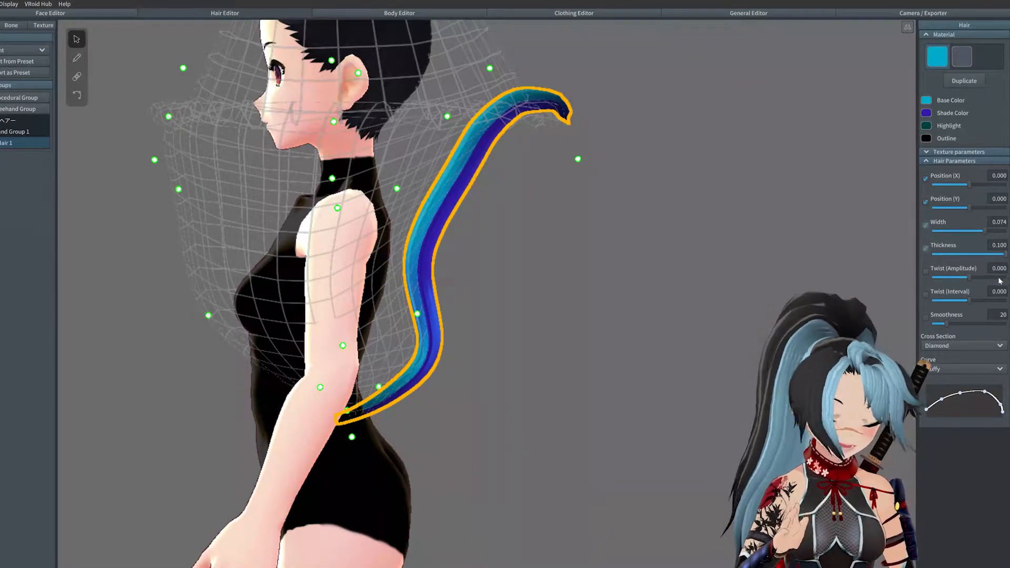
{"action": "left_click_drag", "start_coordinate": [967, 278], "coordinate": [943, 279]}
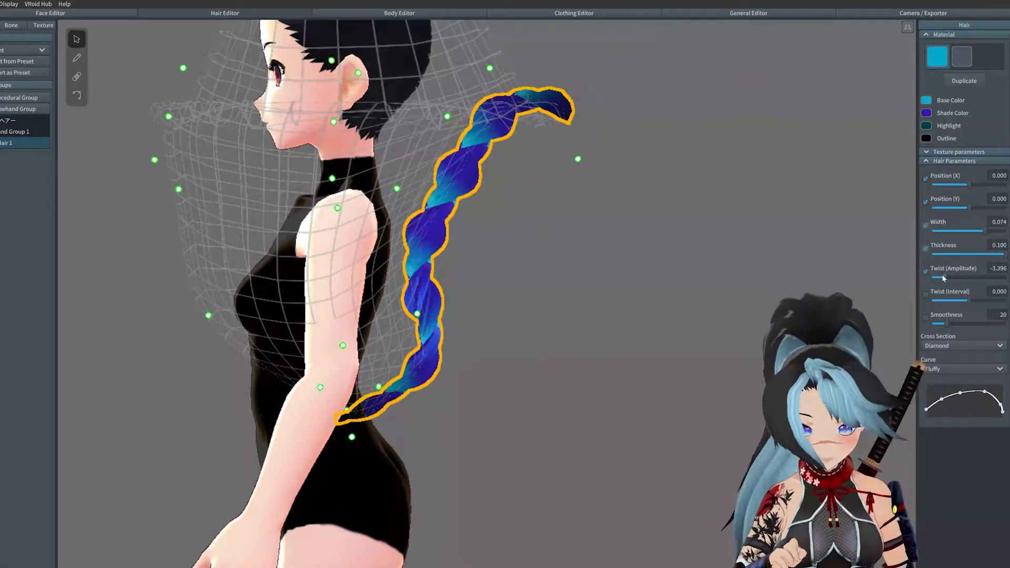
{"action": "key", "text": "ctrl+z"}
Step: Apply the dark material to the strand and set its hair width to 0.049 and thickness to 0.100
{"action": "mouse_move", "coordinate": [1002, 253]}
{"action": "left_mouse_down"}
{"action": "mouse_move", "coordinate": [944, 247]}
{"action": "mouse_move", "coordinate": [1006, 248]}
{"action": "left_mouse_up"}
{"action": "right_click_drag", "start_coordinate": [844, 244], "coordinate": [796, 244]}
{"action": "left_click_drag", "start_coordinate": [984, 231], "coordinate": [960, 230]}
{"action": "right_click_drag", "start_coordinate": [778, 200], "coordinate": [622, 157]}
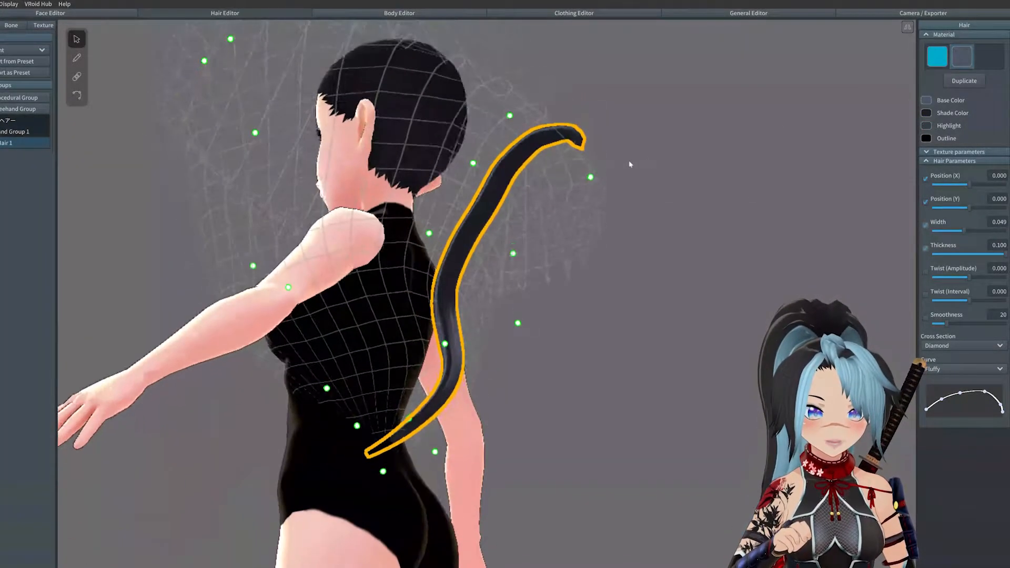
{"action": "left_click", "coordinate": [675, 206]}
{"action": "right_click_drag", "start_coordinate": [675, 206], "coordinate": [626, 220]}
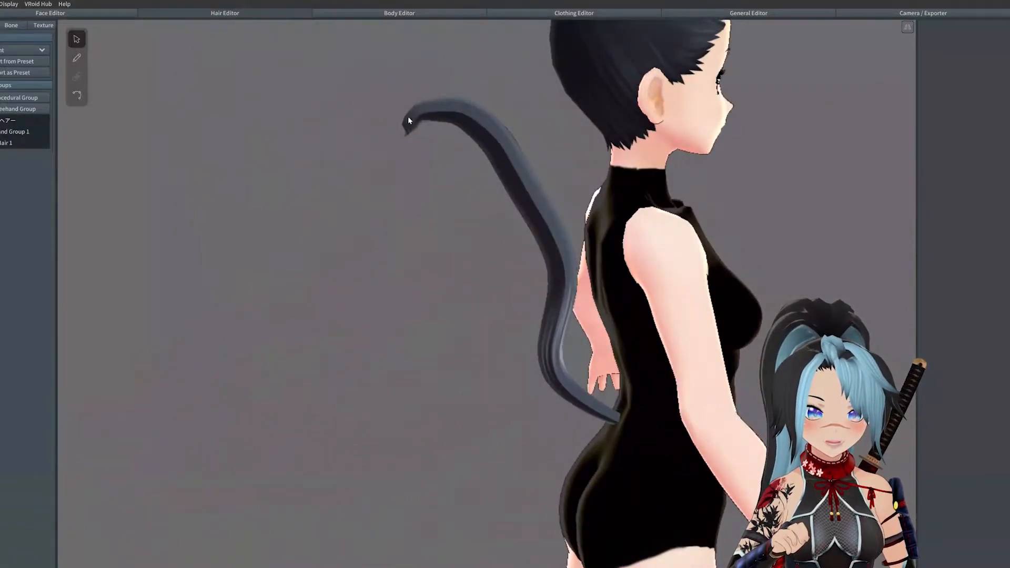
{"action": "right_click_drag", "start_coordinate": [522, 347], "coordinate": [568, 112]}
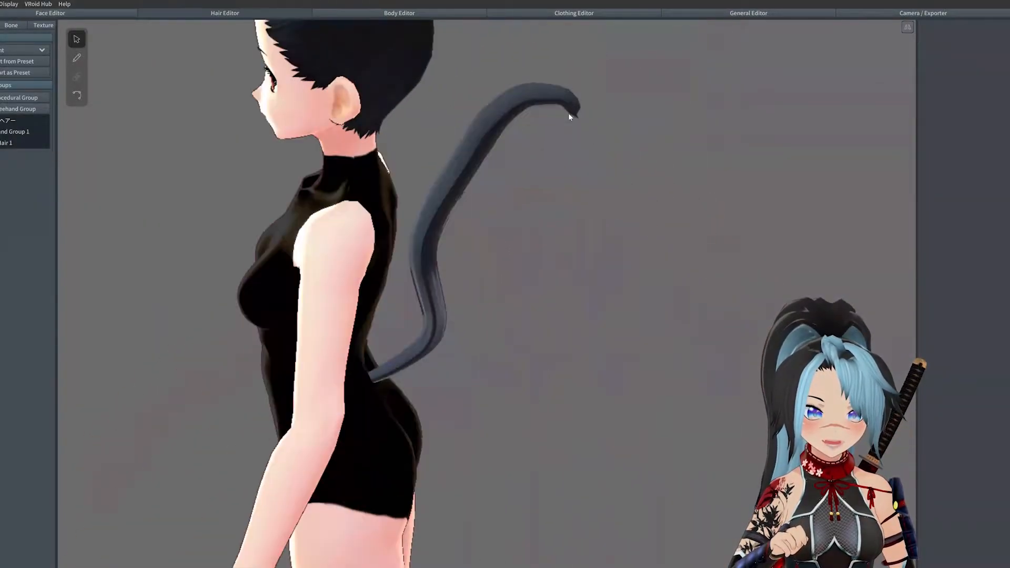
Step: Set the highlight color of the strand's dark material to black
{"action": "left_click", "coordinate": [568, 112]}
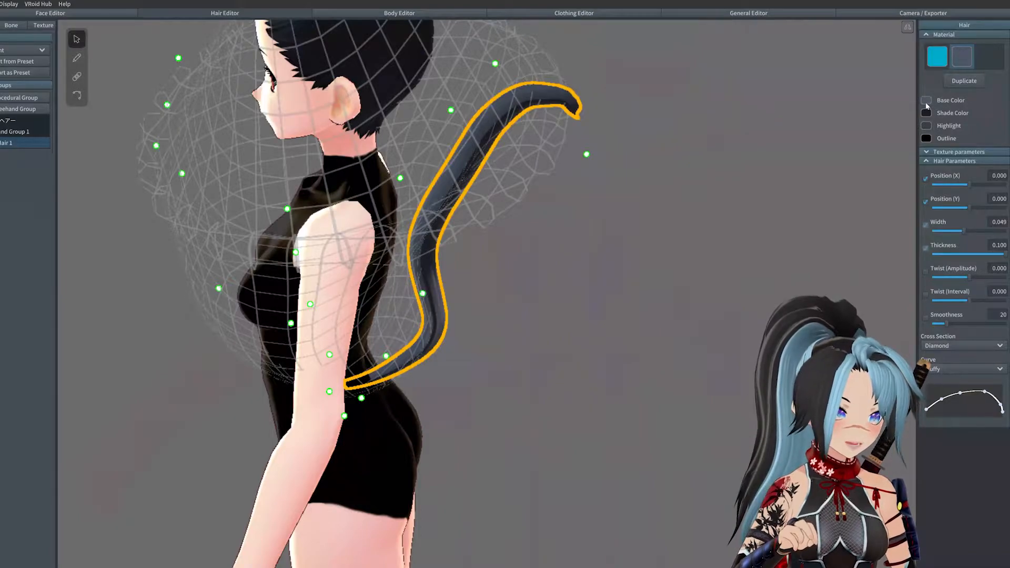
{"action": "left_click", "coordinate": [925, 126]}
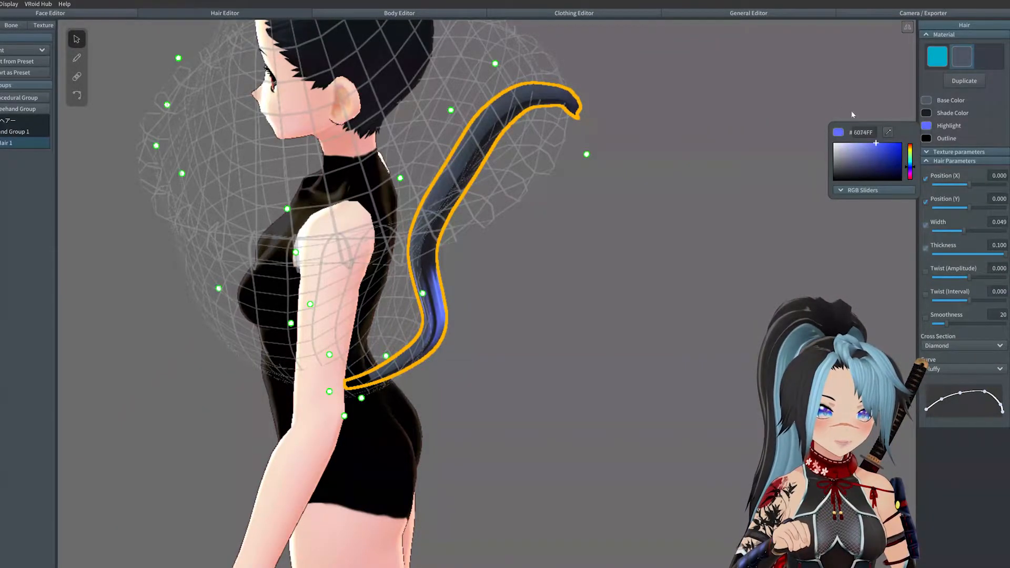
{"action": "mouse_move", "coordinate": [894, 103]}
{"action": "left_mouse_down"}
{"action": "mouse_move", "coordinate": [900, 96]}
{"action": "mouse_move", "coordinate": [825, 78]}
{"action": "left_mouse_up"}
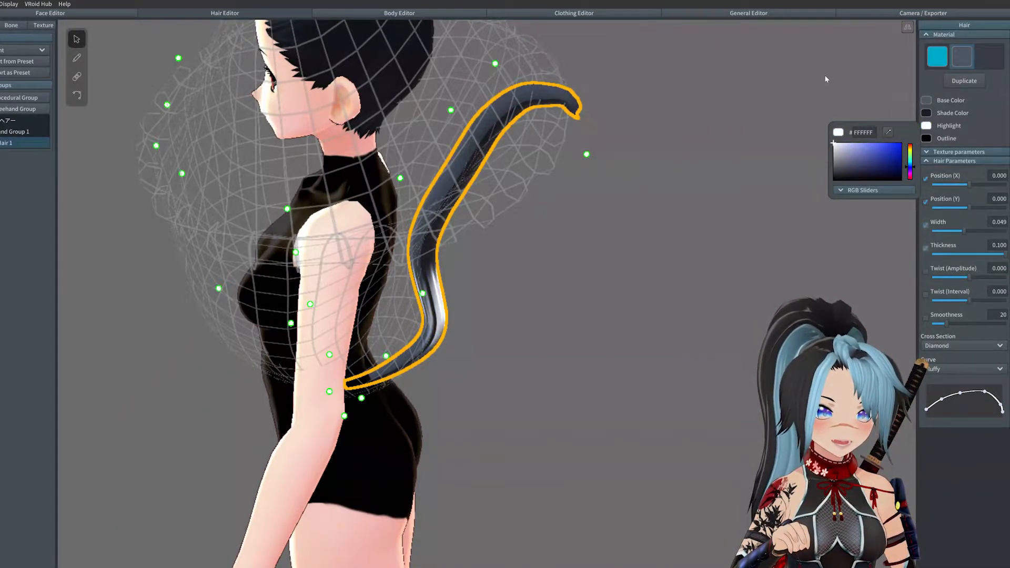
{"action": "left_click", "coordinate": [668, 131]}
{"action": "right_click_drag", "start_coordinate": [666, 132], "coordinate": [688, 126]}
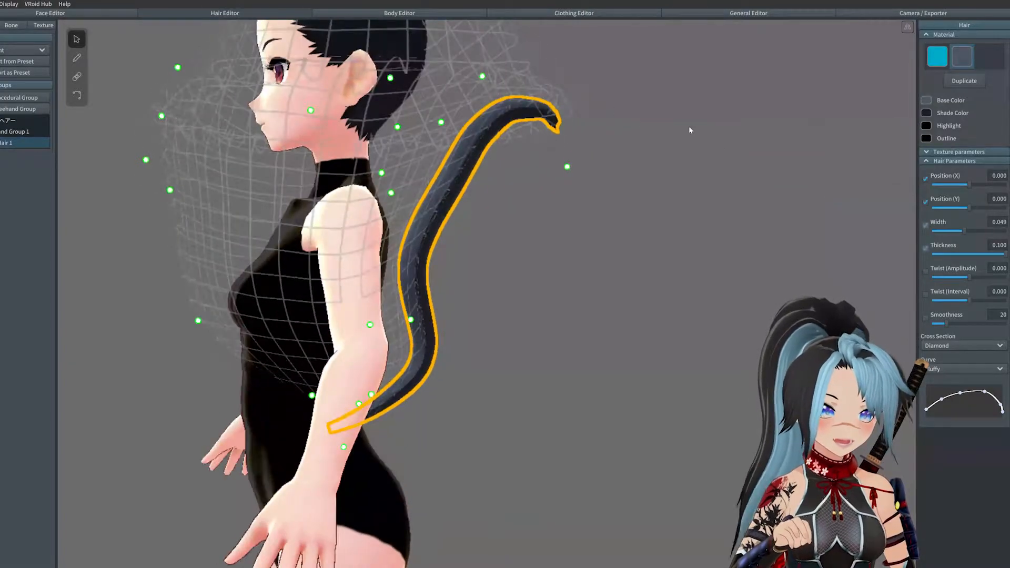
{"action": "left_click", "coordinate": [687, 126]}
{"action": "right_click_drag", "start_coordinate": [511, 198], "coordinate": [445, 203]}
{"action": "left_click", "coordinate": [445, 203]}
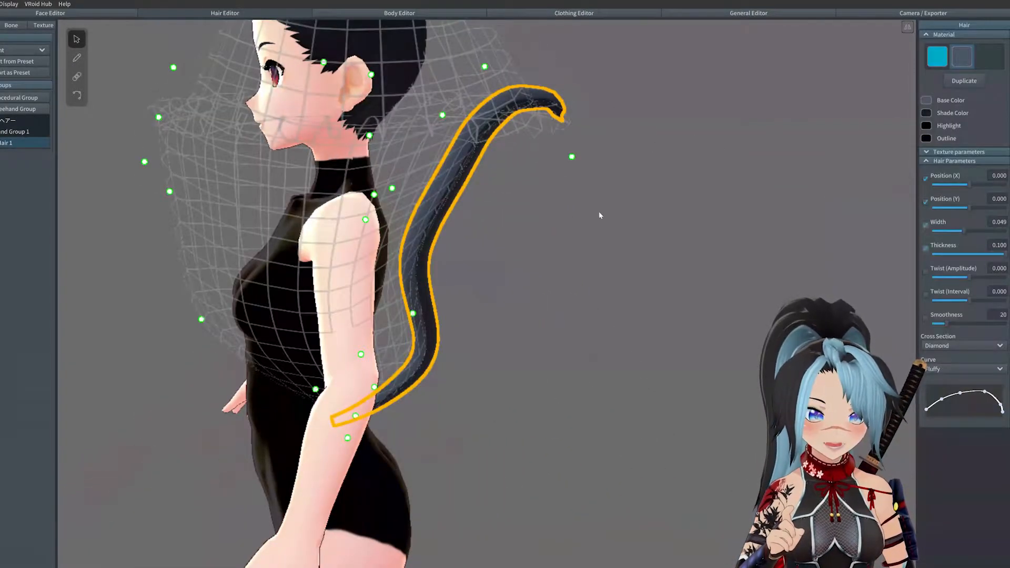
Step: Reshape the hair guide mesh behind the neck and shoulders so the tail's upper end points upward instead of hooking down
{"action": "right_click_drag", "start_coordinate": [439, 171], "coordinate": [423, 206]}
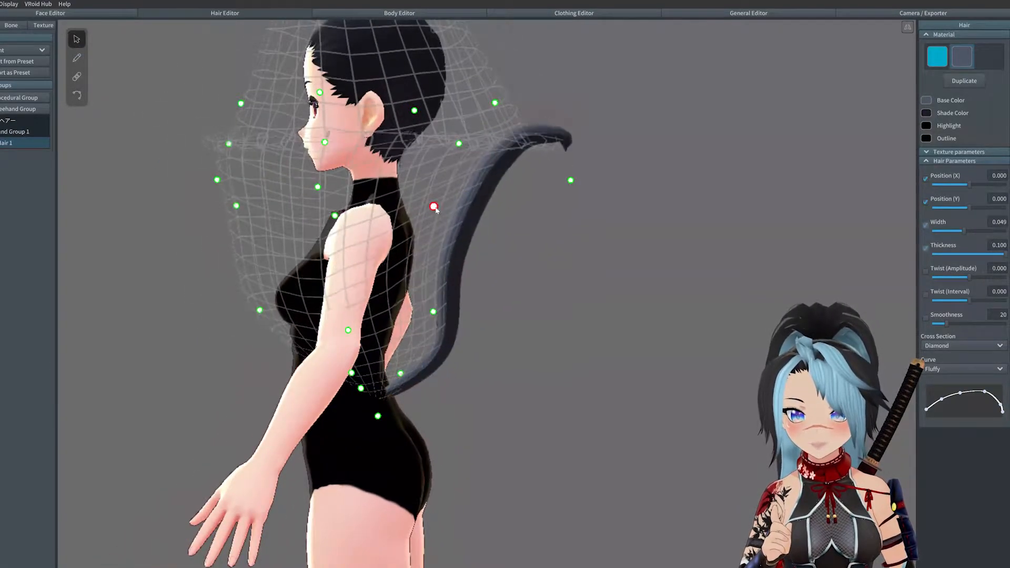
{"action": "left_click_drag", "start_coordinate": [495, 103], "coordinate": [502, 134]}
{"action": "left_click_drag", "start_coordinate": [571, 180], "coordinate": [576, 197]}
{"action": "mouse_move", "coordinate": [459, 143]}
{"action": "left_mouse_down"}
{"action": "mouse_move", "coordinate": [455, 166]}
{"action": "mouse_move", "coordinate": [452, 120]}
{"action": "mouse_move", "coordinate": [460, 138]}
{"action": "left_mouse_up"}
{"action": "left_click_drag", "start_coordinate": [577, 198], "coordinate": [562, 83]}
{"action": "left_click_drag", "start_coordinate": [460, 139], "coordinate": [456, 158]}
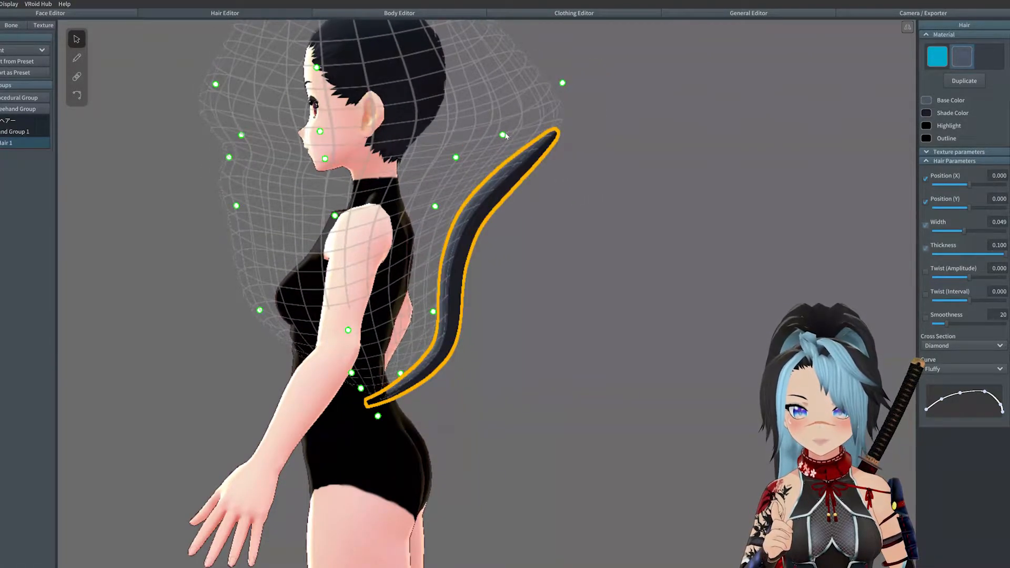
{"action": "left_click_drag", "start_coordinate": [563, 83], "coordinate": [518, 99]}
{"action": "left_click", "coordinate": [549, 229]}
{"action": "mouse_move", "coordinate": [549, 230]}
{"action": "right_mouse_down"}
{"action": "mouse_move", "coordinate": [577, 230]}
{"action": "mouse_move", "coordinate": [552, 233]}
{"action": "right_mouse_up"}
Step: Bend the strand sideways with its control points so its middle and tip move out to one side of the neck
{"action": "left_click", "coordinate": [445, 240]}
{"action": "right_click_drag", "start_coordinate": [445, 239], "coordinate": [566, 259]}
{"action": "left_click", "coordinate": [84, 95]}
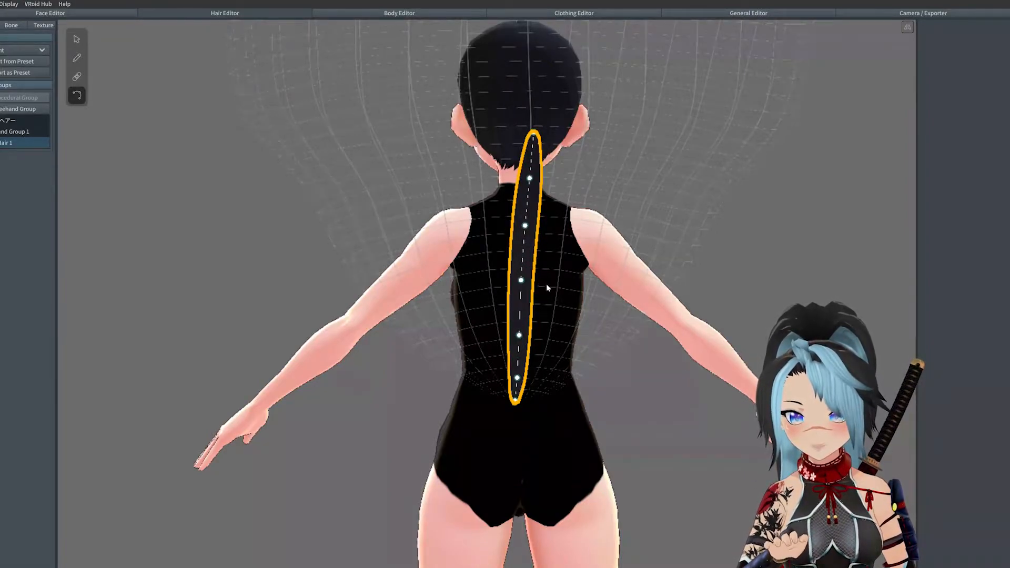
{"action": "left_click", "coordinate": [485, 276]}
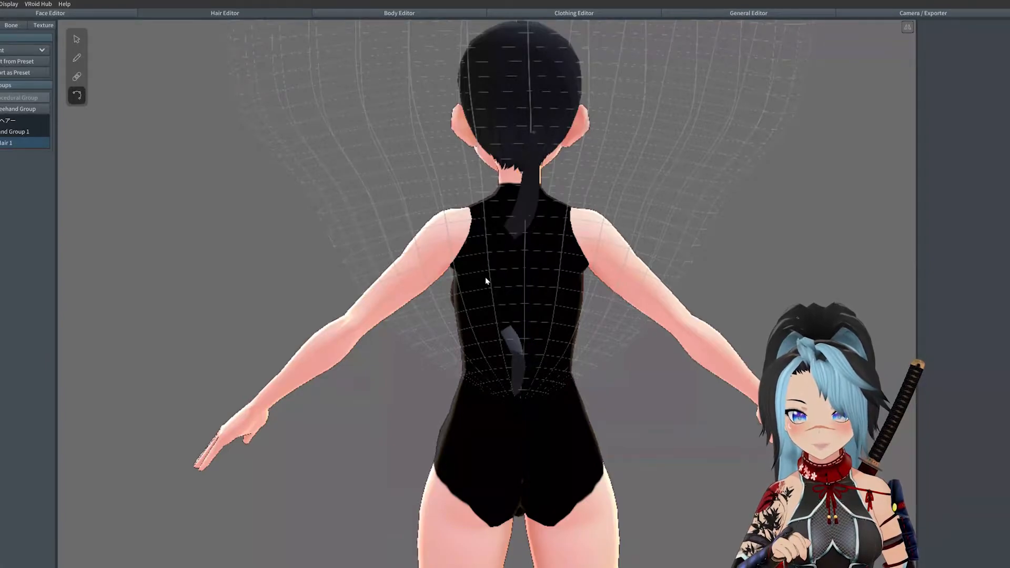
{"action": "key", "text": "ctrl+z"}
{"action": "right_click_drag", "start_coordinate": [517, 248], "coordinate": [494, 261]}
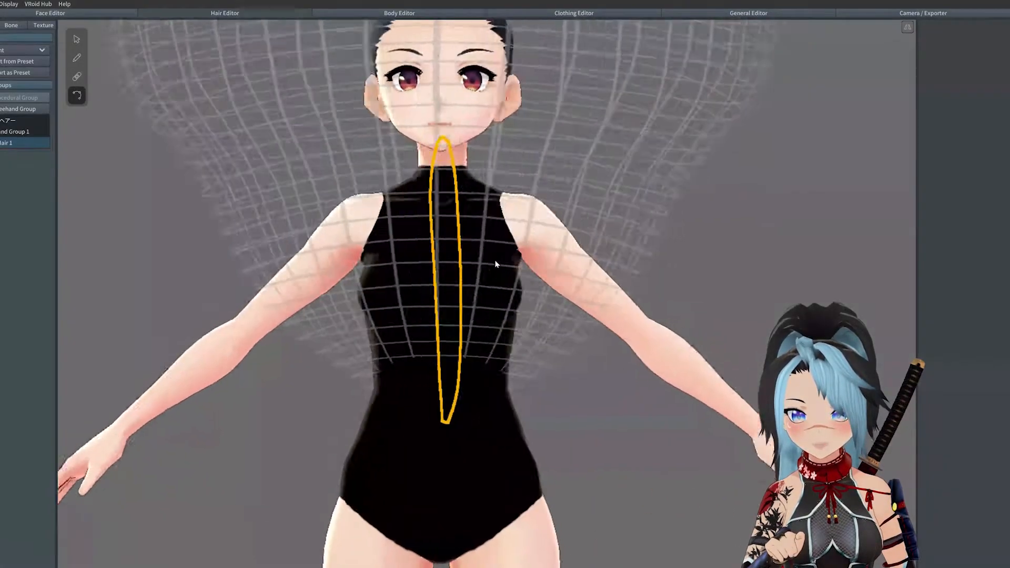
{"action": "left_click_drag", "start_coordinate": [450, 281], "coordinate": [506, 279]}
{"action": "left_click_drag", "start_coordinate": [443, 200], "coordinate": [502, 185]}
{"action": "left_click_drag", "start_coordinate": [444, 140], "coordinate": [527, 141]}
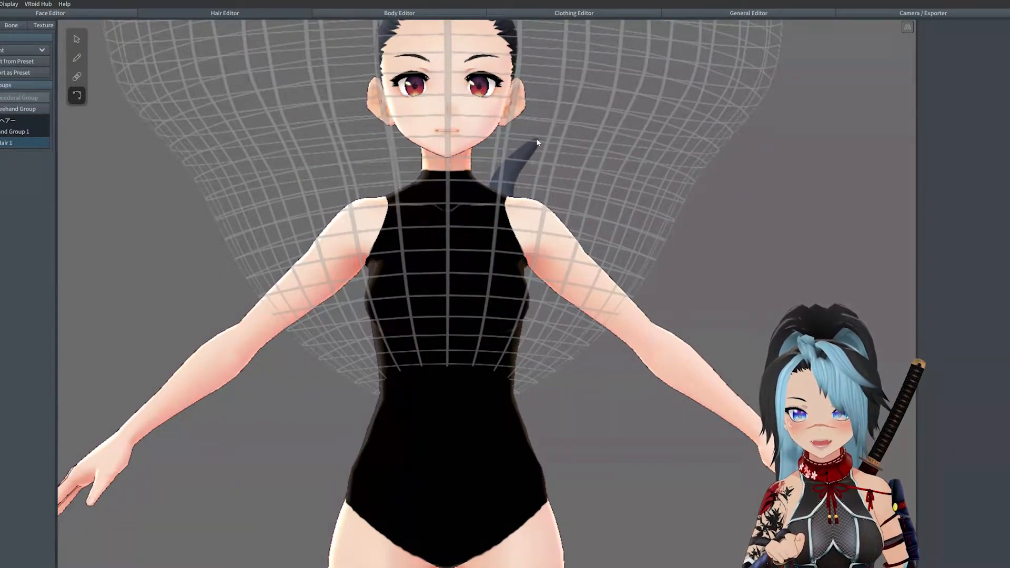
Step: Try shifting the strand's middle control point across to the other side of the back
{"action": "right_click_drag", "start_coordinate": [723, 137], "coordinate": [705, 136]}
{"action": "right_click_drag", "start_coordinate": [607, 74], "coordinate": [441, 123]}
{"action": "left_click", "coordinate": [584, 225]}
{"action": "right_click_drag", "start_coordinate": [587, 226], "coordinate": [522, 261]}
{"action": "left_click", "coordinate": [482, 251]}
{"action": "left_click", "coordinate": [458, 292]}
{"action": "right_click_drag", "start_coordinate": [458, 293], "coordinate": [456, 296]}
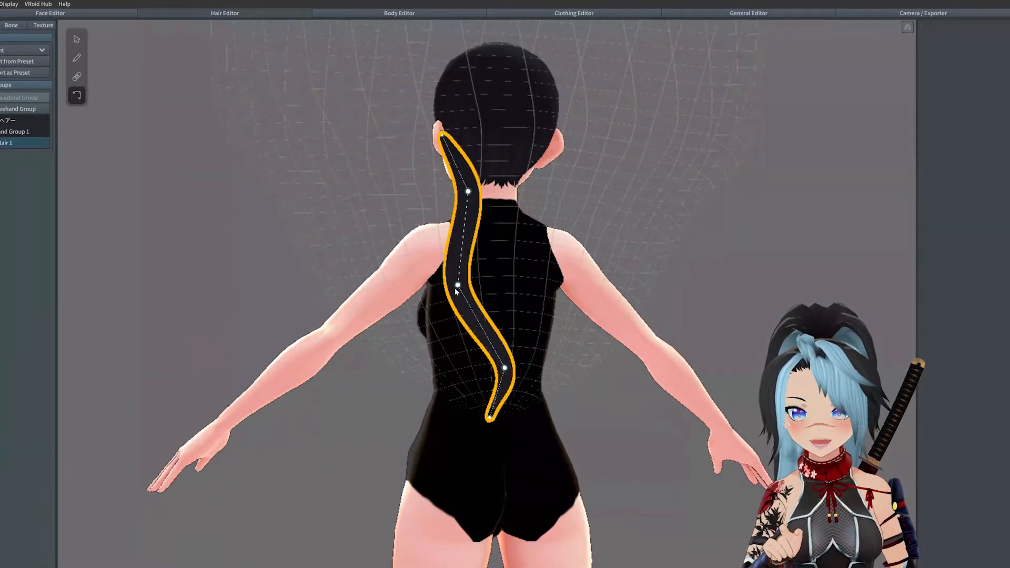
{"action": "left_click_drag", "start_coordinate": [458, 285], "coordinate": [536, 287]}
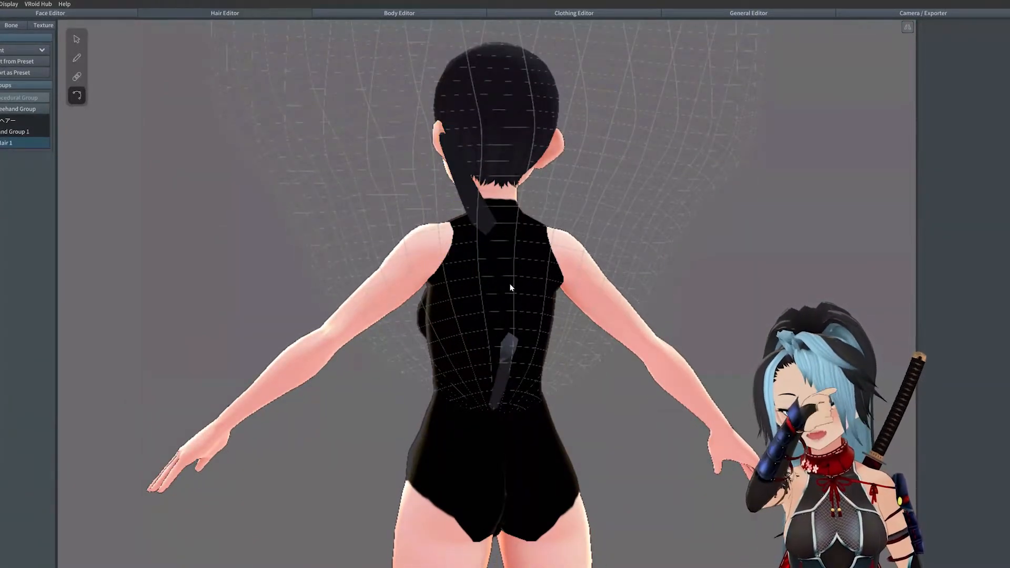
{"action": "right_click_drag", "start_coordinate": [510, 288], "coordinate": [462, 286]}
Step: Raise the strand's tip control point beside the neck in the front view
{"action": "right_click_drag", "start_coordinate": [284, 231], "coordinate": [550, 270]}
{"action": "left_click", "coordinate": [550, 270]}
{"action": "scroll", "coordinate": [529, 260], "scroll_direction": "down", "scroll_amount": 2}
{"action": "left_click", "coordinate": [513, 219]}
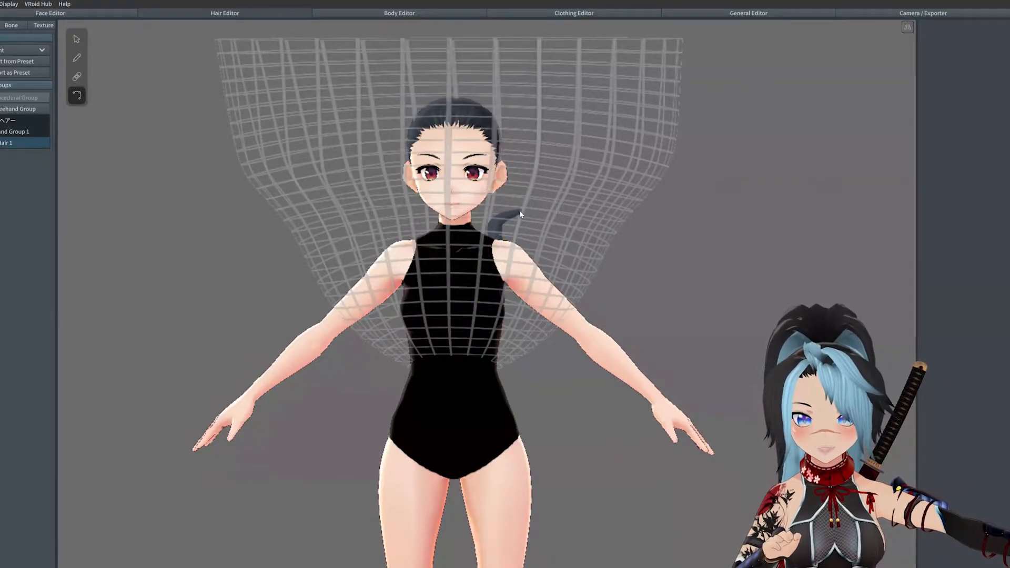
{"action": "mouse_move", "coordinate": [521, 214]}
{"action": "left_mouse_down"}
{"action": "mouse_move", "coordinate": [337, 171]}
{"action": "mouse_move", "coordinate": [515, 198]}
{"action": "left_mouse_up"}
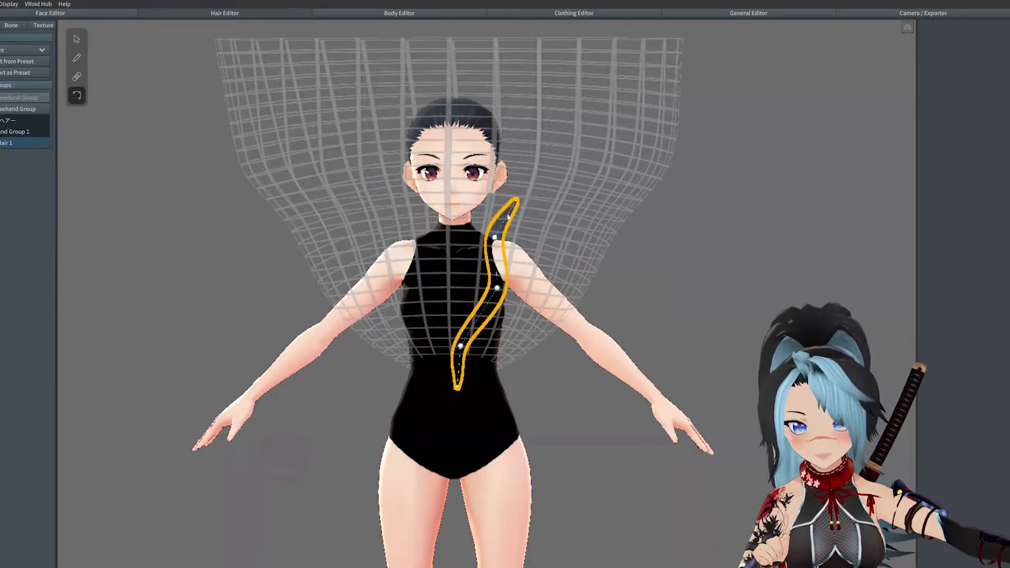
{"action": "left_click", "coordinate": [695, 244]}
{"action": "left_click", "coordinate": [497, 234]}
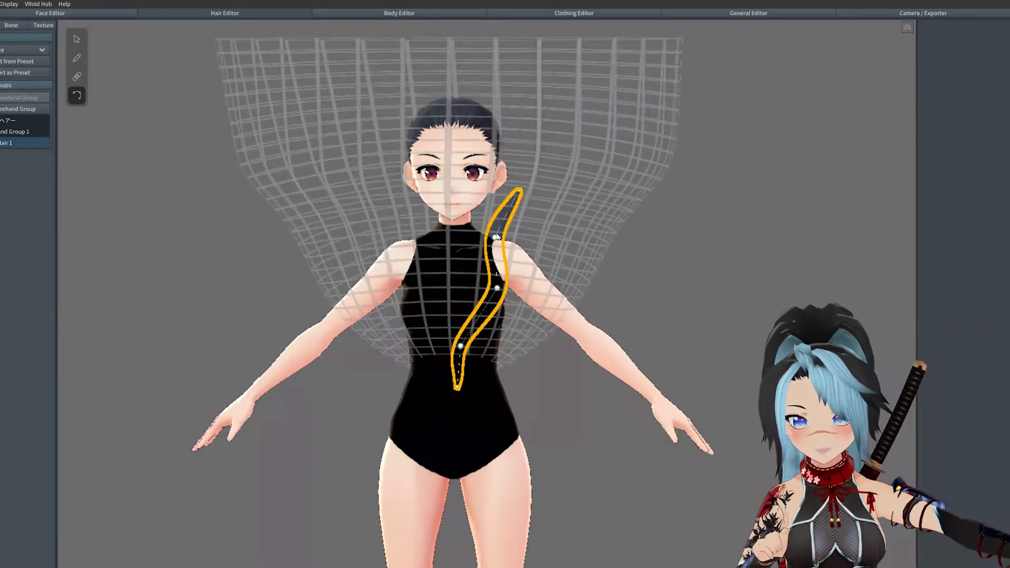
Step: Try a hair thickness of 0.013 on the bent strand
{"action": "left_click", "coordinate": [77, 39]}
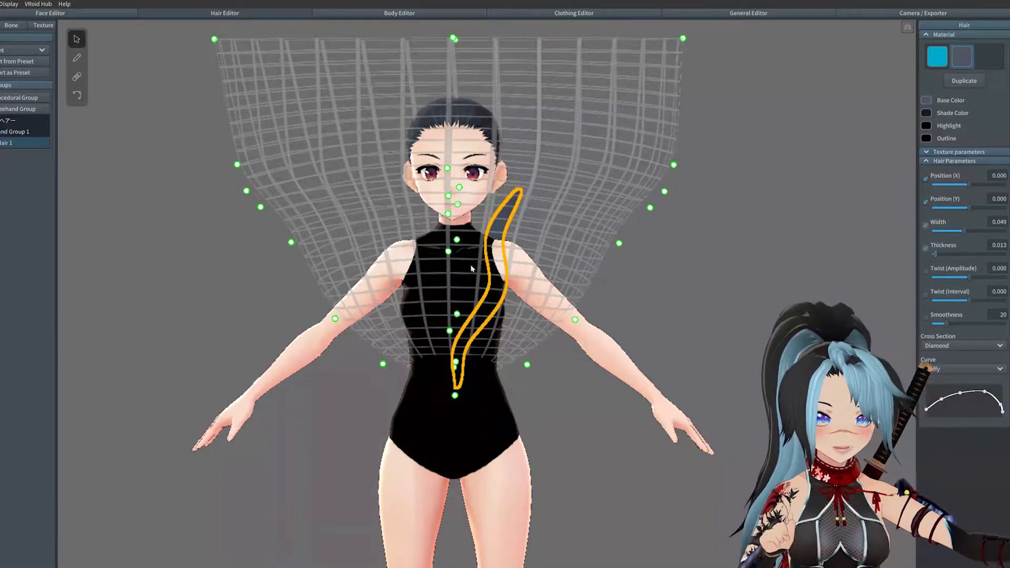
{"action": "left_click", "coordinate": [676, 271]}
{"action": "left_click", "coordinate": [497, 230]}
{"action": "left_click_drag", "start_coordinate": [933, 277], "coordinate": [995, 284]}
{"action": "key", "text": "ctrl+z"}
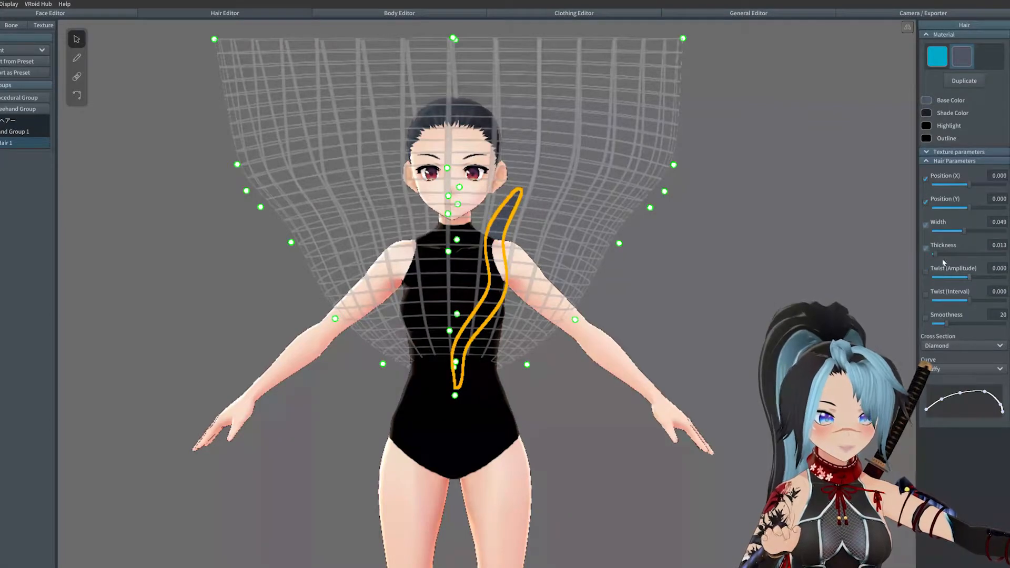
{"action": "left_click", "coordinate": [703, 234]}
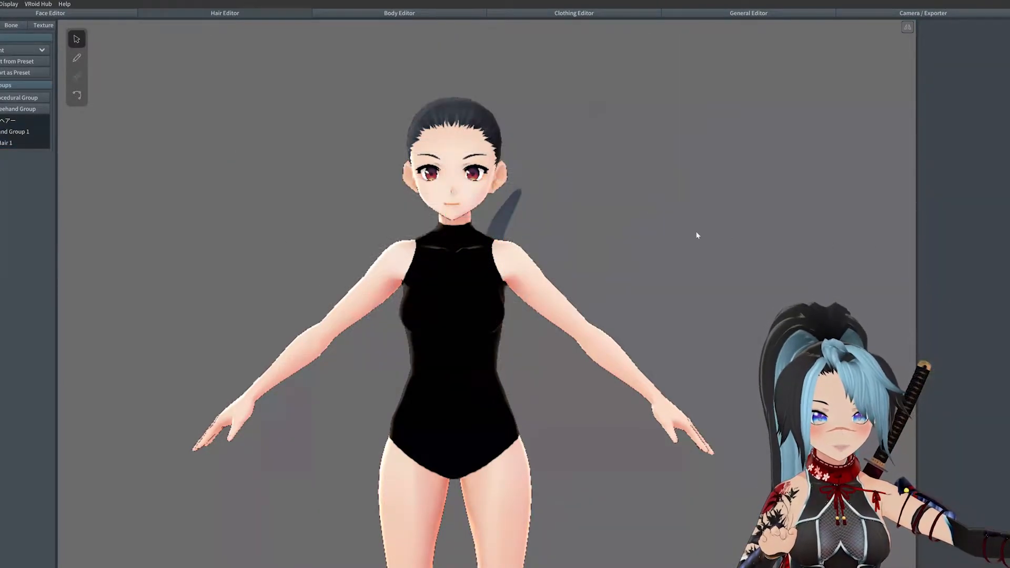
Step: Set the bent strand's hair thickness to 0.100 and its width to 0.020
{"action": "right_click_drag", "start_coordinate": [703, 235], "coordinate": [666, 234]}
{"action": "right_click_drag", "start_coordinate": [493, 223], "coordinate": [500, 227]}
{"action": "left_click", "coordinate": [500, 226]}
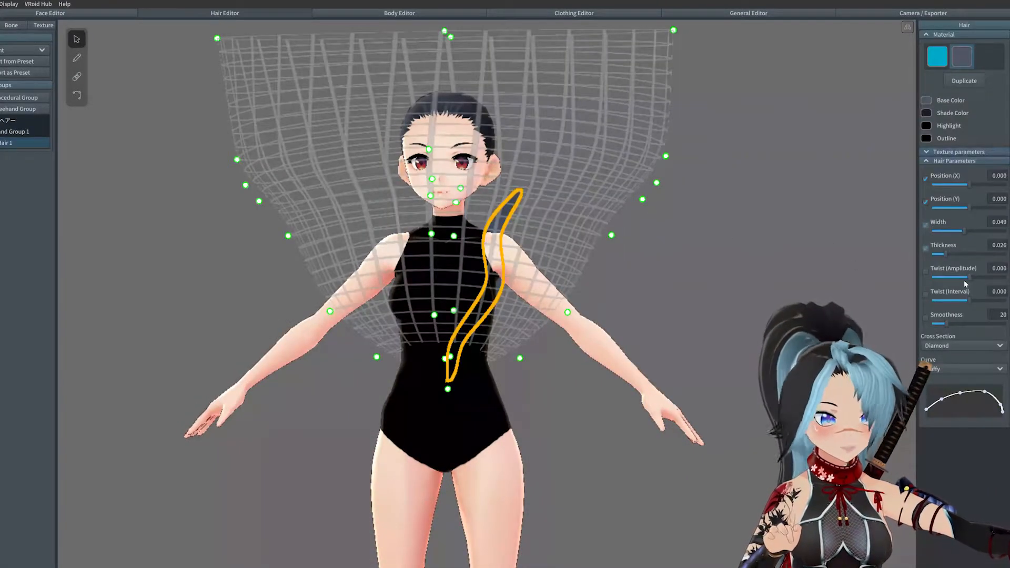
{"action": "left_click_drag", "start_coordinate": [956, 228], "coordinate": [948, 230]}
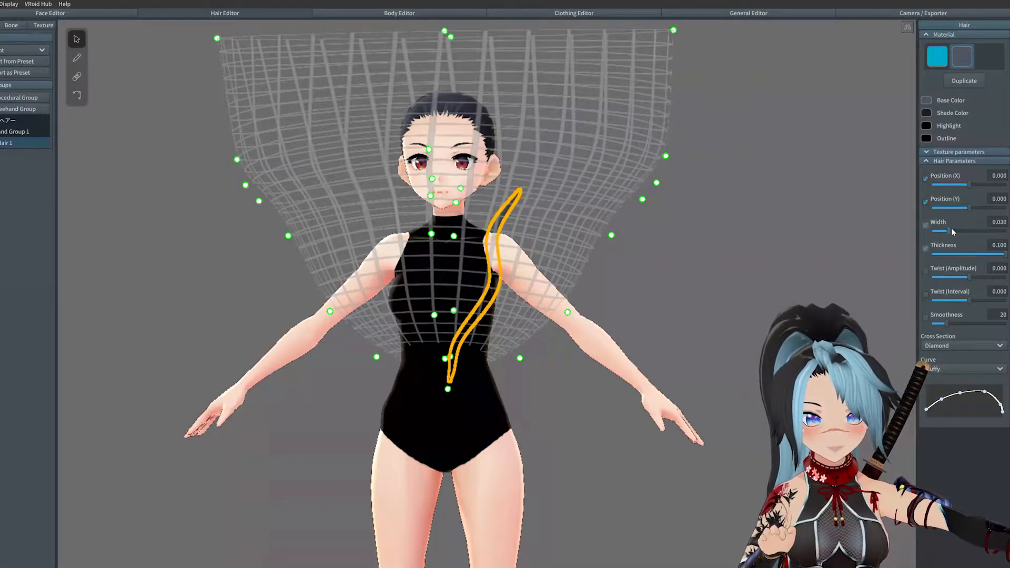
{"action": "left_click", "coordinate": [686, 223]}
{"action": "mouse_move", "coordinate": [687, 223]}
{"action": "right_mouse_down"}
{"action": "mouse_move", "coordinate": [599, 225]}
{"action": "mouse_move", "coordinate": [692, 228]}
{"action": "mouse_move", "coordinate": [681, 227]}
{"action": "right_mouse_up"}
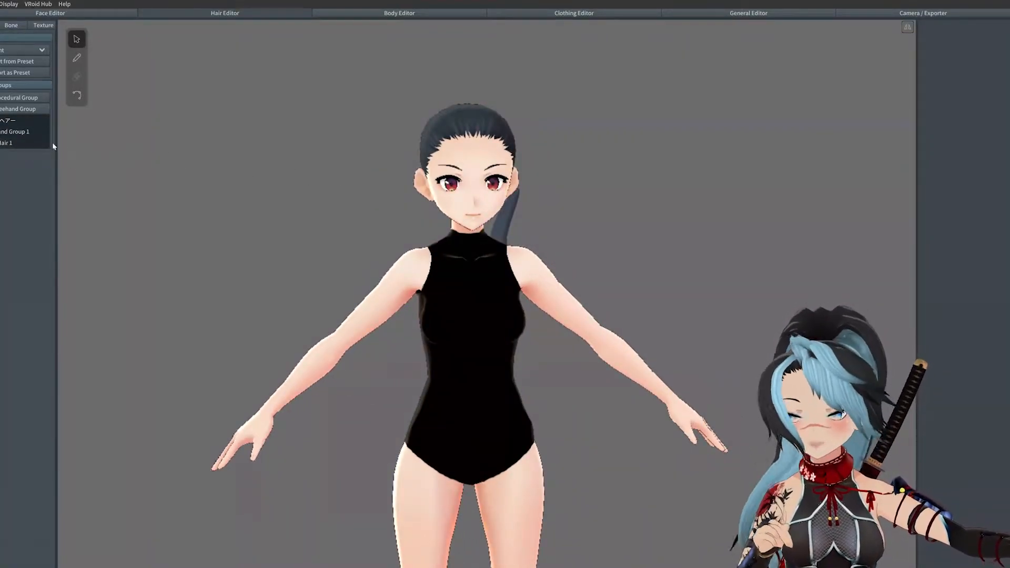
Step: Hide the first strand and draw a new strand along the back of the guide mesh in the freehand group
{"action": "right_click_drag", "start_coordinate": [572, 213], "coordinate": [550, 219]}
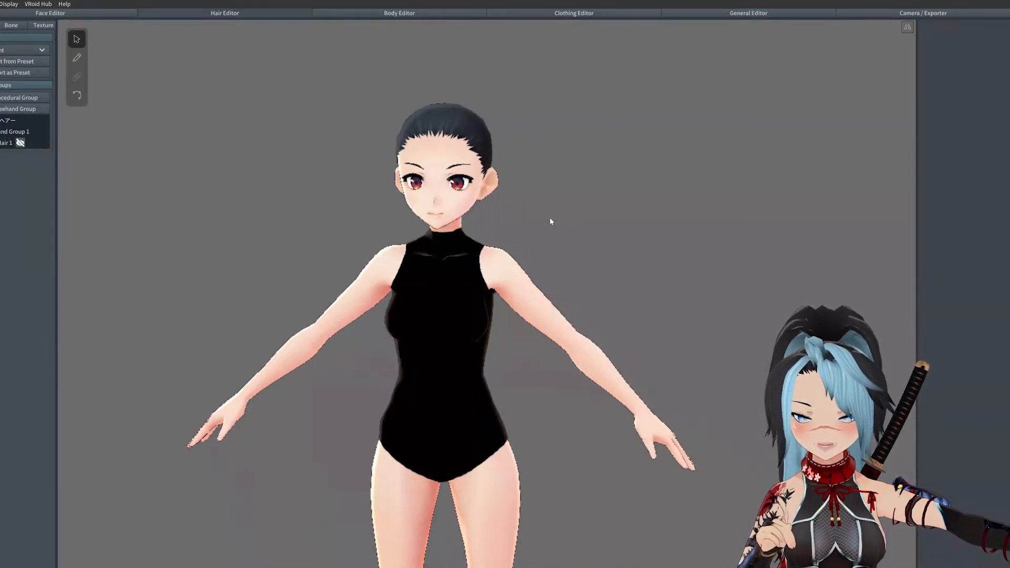
{"action": "left_click", "coordinate": [7, 134]}
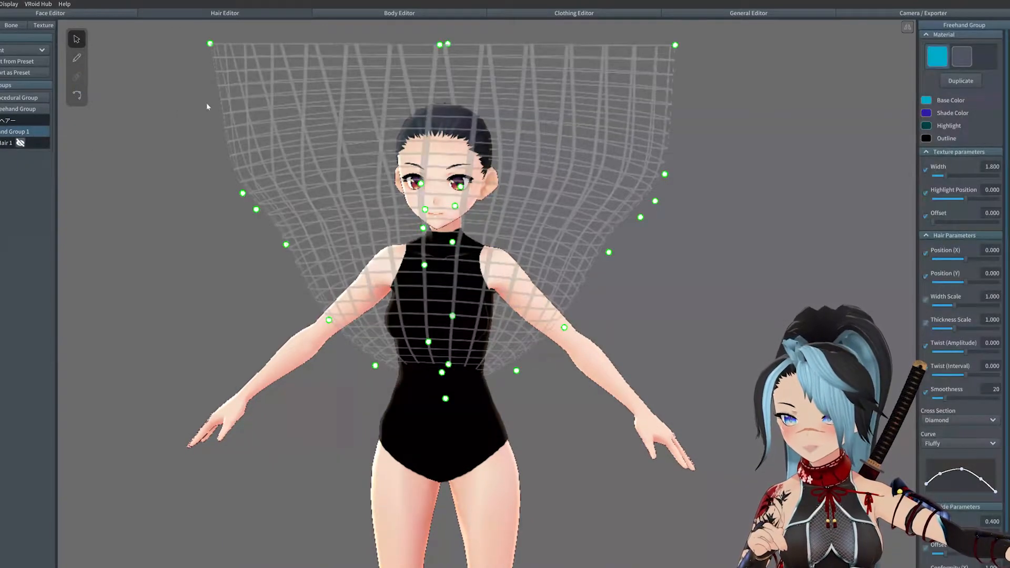
{"action": "left_click", "coordinate": [80, 62]}
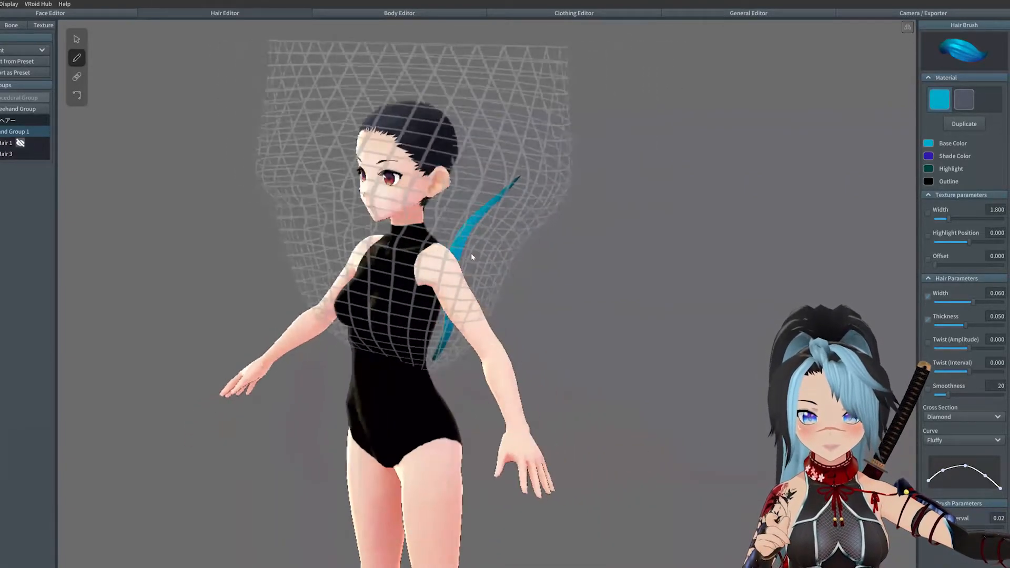
{"action": "right_click_drag", "start_coordinate": [471, 254], "coordinate": [433, 246]}
Step: Select the new strand for control point editing from the front and give it 8 control points
{"action": "left_click", "coordinate": [78, 43]}
{"action": "scroll", "coordinate": [351, 346], "scroll_direction": "up", "scroll_amount": 1}
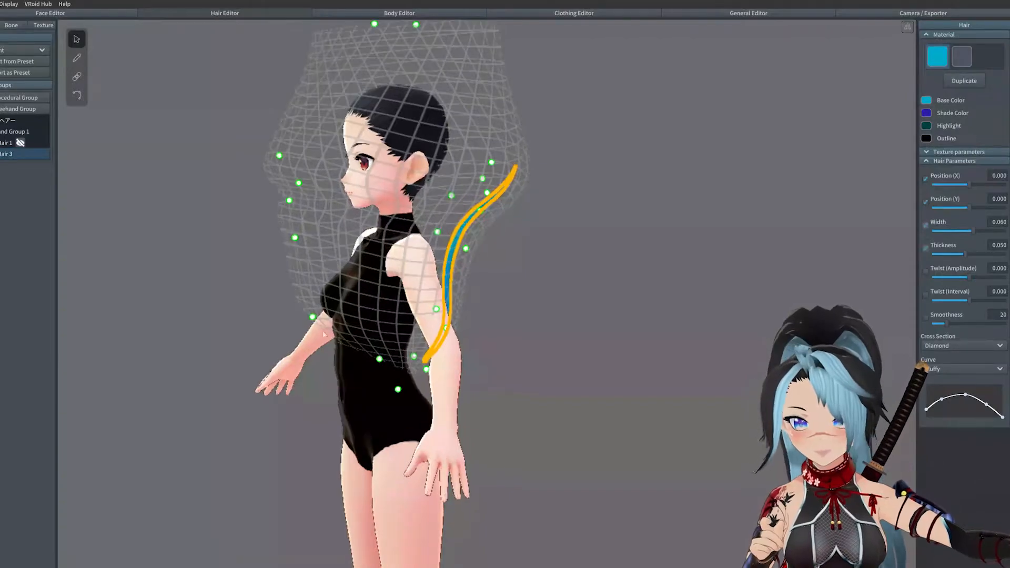
{"action": "left_click", "coordinate": [76, 94]}
{"action": "scroll", "coordinate": [408, 375], "scroll_direction": "up", "scroll_amount": 2}
{"action": "right_click_drag", "start_coordinate": [405, 378], "coordinate": [452, 398]}
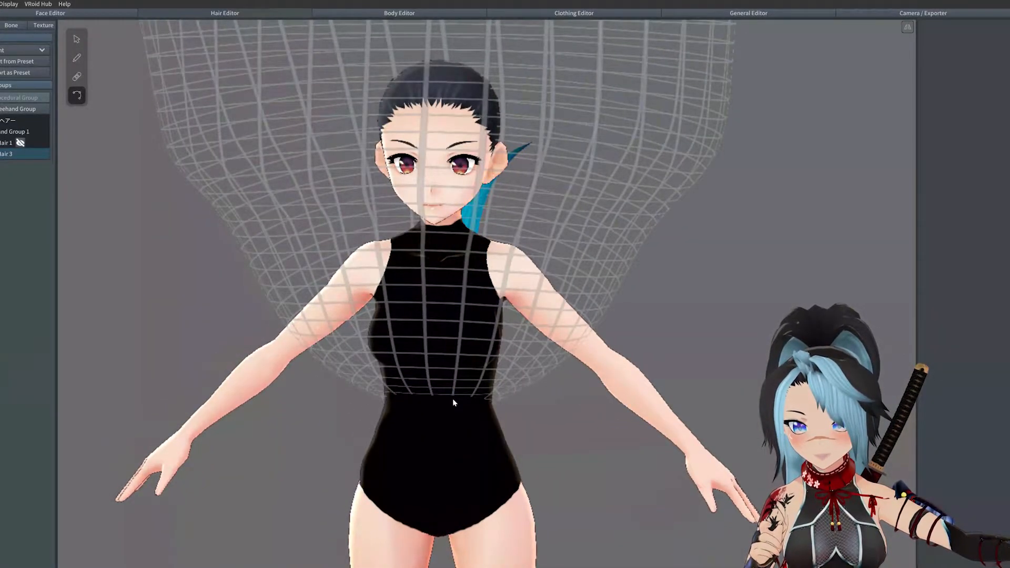
{"action": "key", "text": "8"}
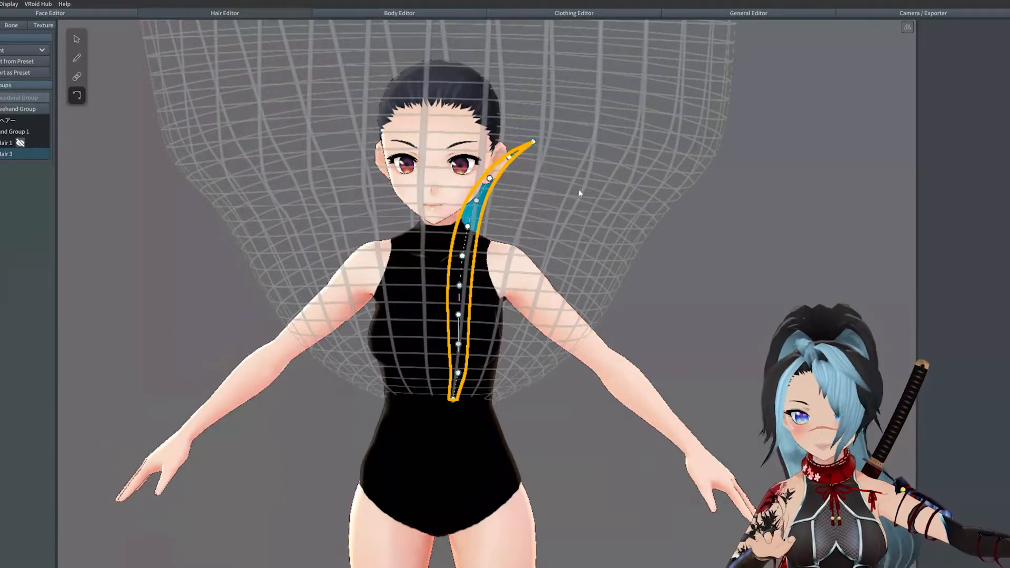
Step: Bend the new strand's upper half out to the side and extend its tip upward, smoothing the curve between them
{"action": "left_click_drag", "start_coordinate": [534, 142], "coordinate": [560, 112]}
{"action": "left_click_drag", "start_coordinate": [499, 165], "coordinate": [541, 188]}
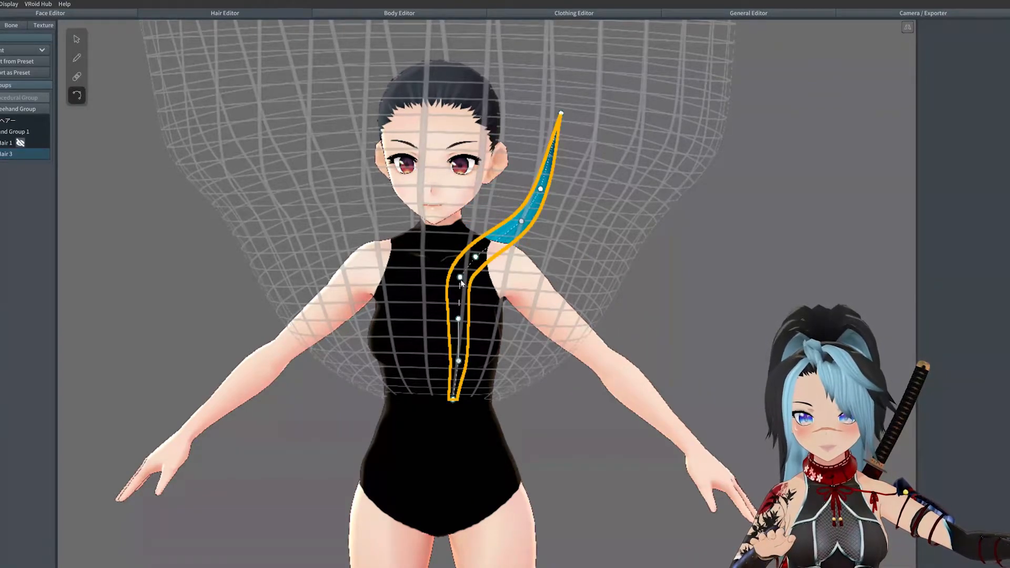
{"action": "left_click_drag", "start_coordinate": [460, 278], "coordinate": [468, 285]}
{"action": "left_click_drag", "start_coordinate": [541, 188], "coordinate": [534, 183]}
{"action": "left_click", "coordinate": [77, 39]}
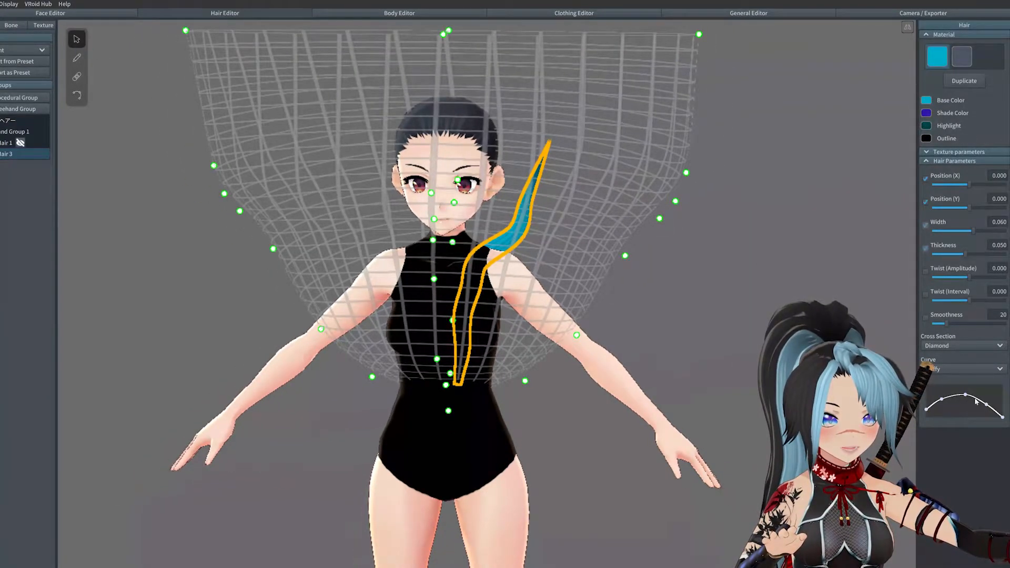
Step: Raise the base end of the strand's curve and set its width and thickness to 0.100
{"action": "left_click_drag", "start_coordinate": [929, 407], "coordinate": [989, 400]}
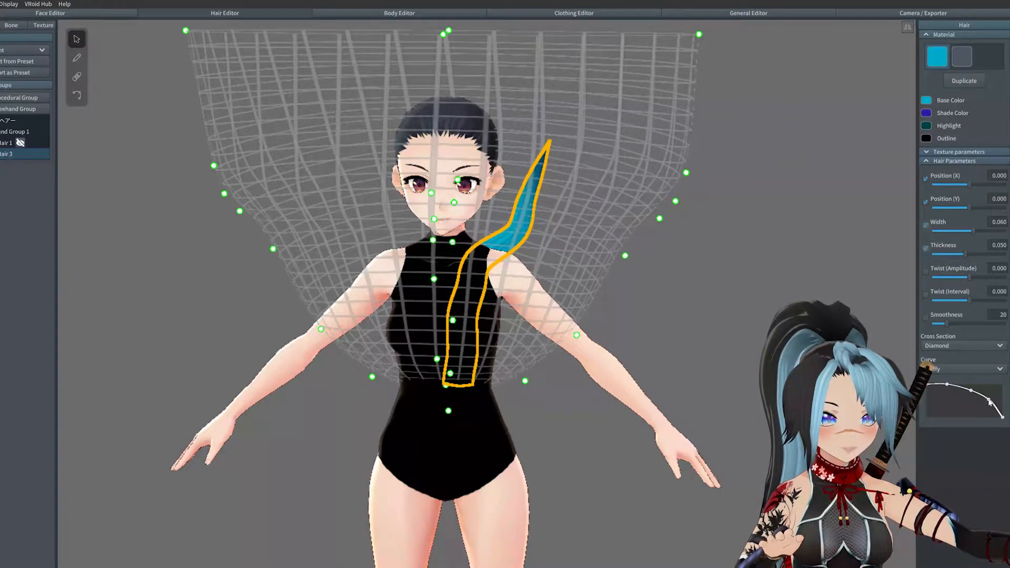
{"action": "left_click_drag", "start_coordinate": [973, 232], "coordinate": [1006, 258]}
{"action": "left_click", "coordinate": [749, 281]}
{"action": "right_click_drag", "start_coordinate": [749, 281], "coordinate": [564, 280]}
{"action": "left_click", "coordinate": [537, 283]}
{"action": "mouse_move", "coordinate": [479, 264]}
{"action": "right_mouse_down"}
{"action": "mouse_move", "coordinate": [493, 265]}
{"action": "mouse_move", "coordinate": [480, 261]}
{"action": "right_mouse_up"}
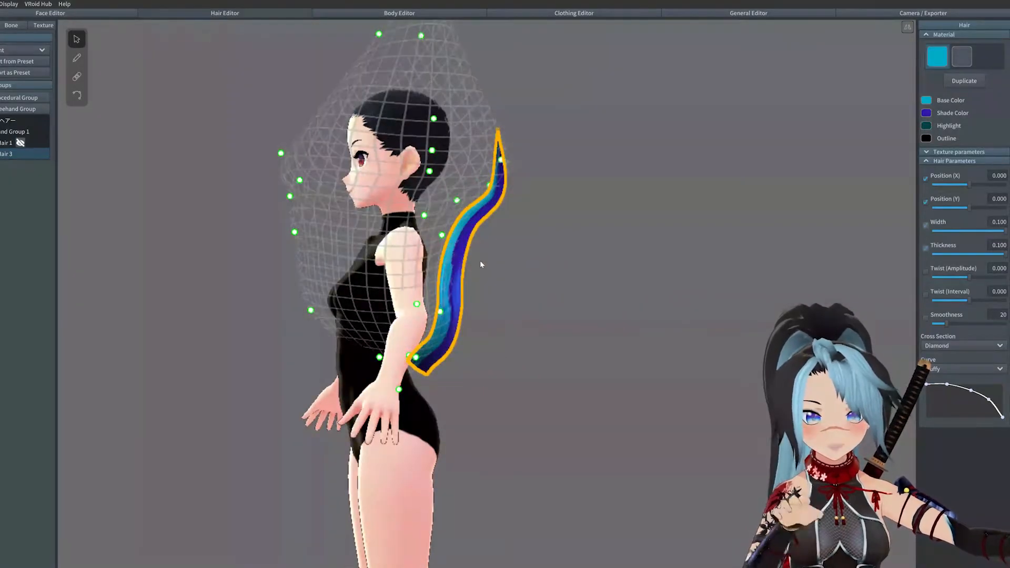
Step: Try larger thickness values on the strand and settle on 0.250
{"action": "left_click", "coordinate": [999, 246]}
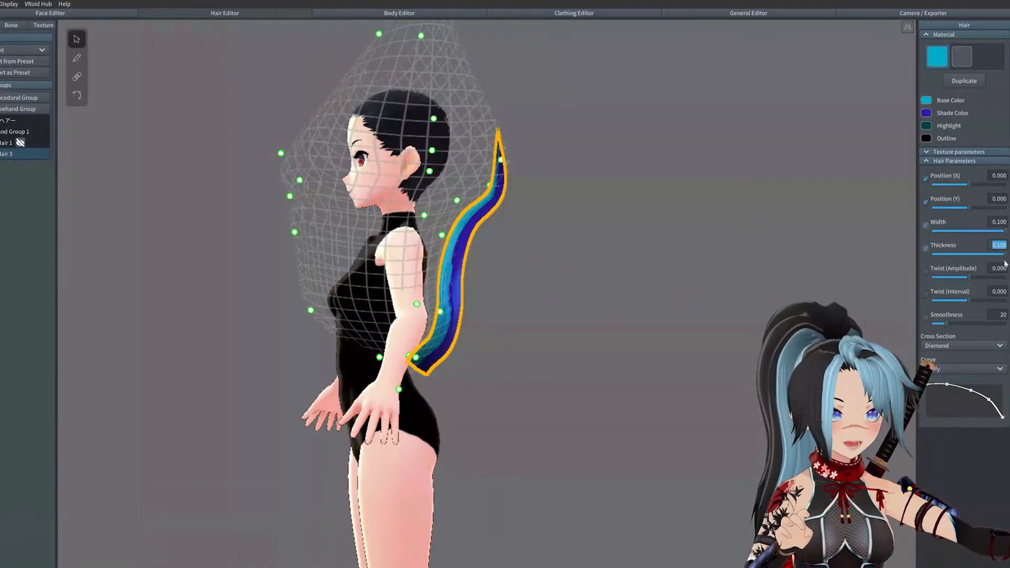
{"action": "type", "text": "1"}
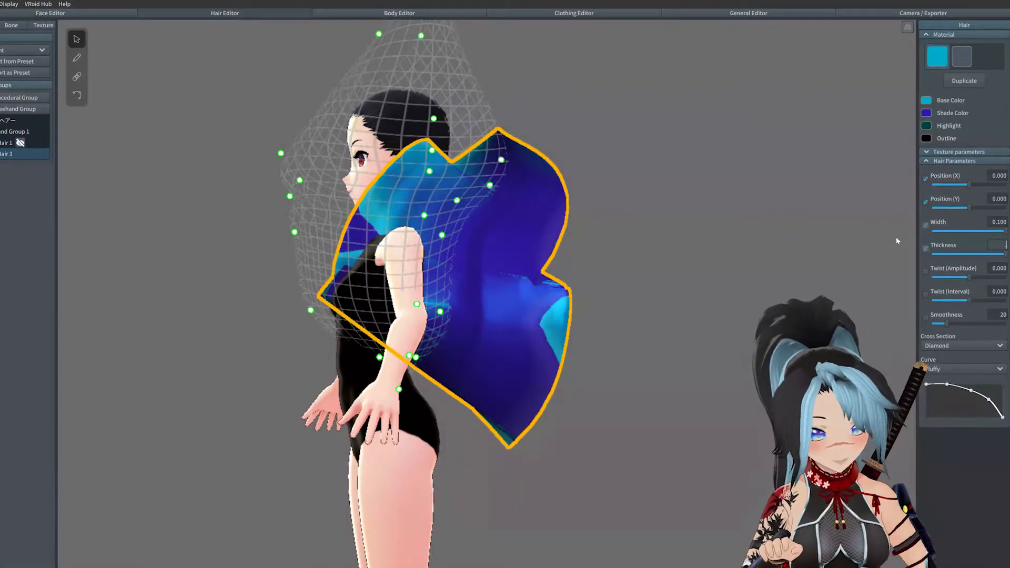
{"action": "key", "text": "BackSpace"}
{"action": "type", "text": ".5"}
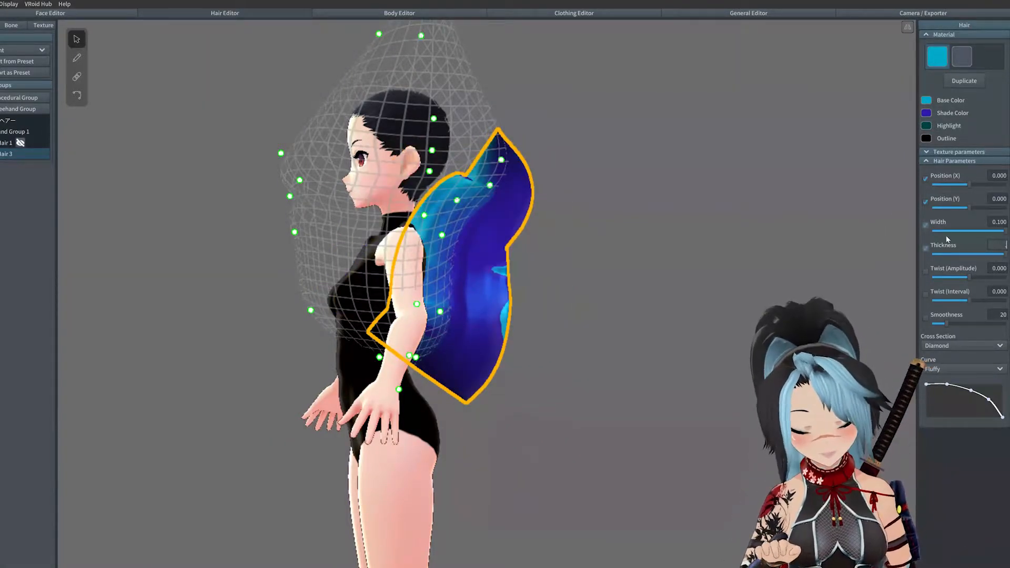
{"action": "key", "text": "Return"}
{"action": "left_click", "coordinate": [581, 254]}
{"action": "mouse_move", "coordinate": [583, 254]}
{"action": "right_mouse_down"}
{"action": "mouse_move", "coordinate": [599, 254]}
{"action": "mouse_move", "coordinate": [565, 255]}
{"action": "mouse_move", "coordinate": [574, 255]}
{"action": "right_mouse_up"}
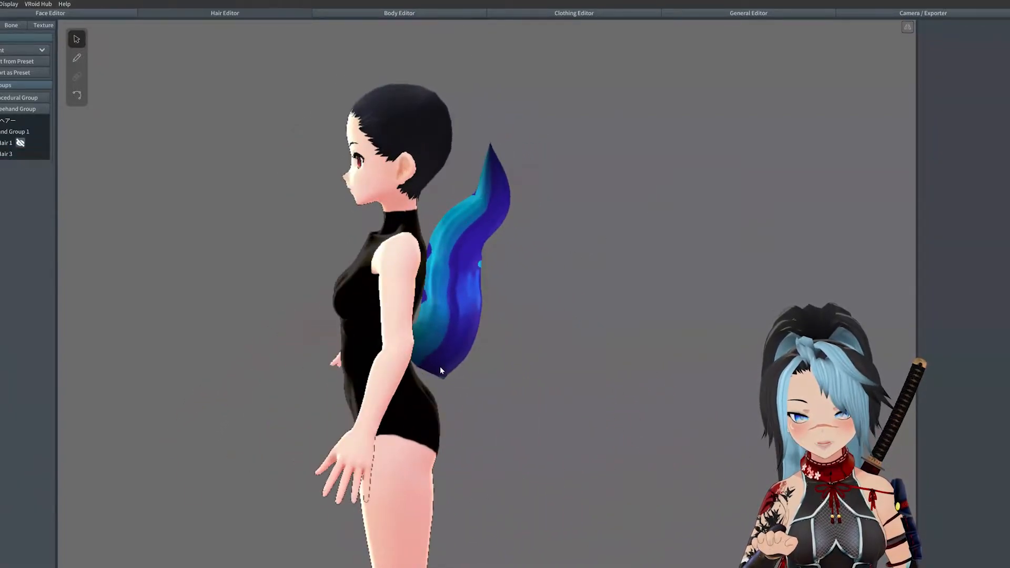
Step: Taper the strand's base with its curve and move its root control point into the character's lower back
{"action": "left_click", "coordinate": [440, 366]}
{"action": "left_click_drag", "start_coordinate": [923, 387], "coordinate": [922, 403]}
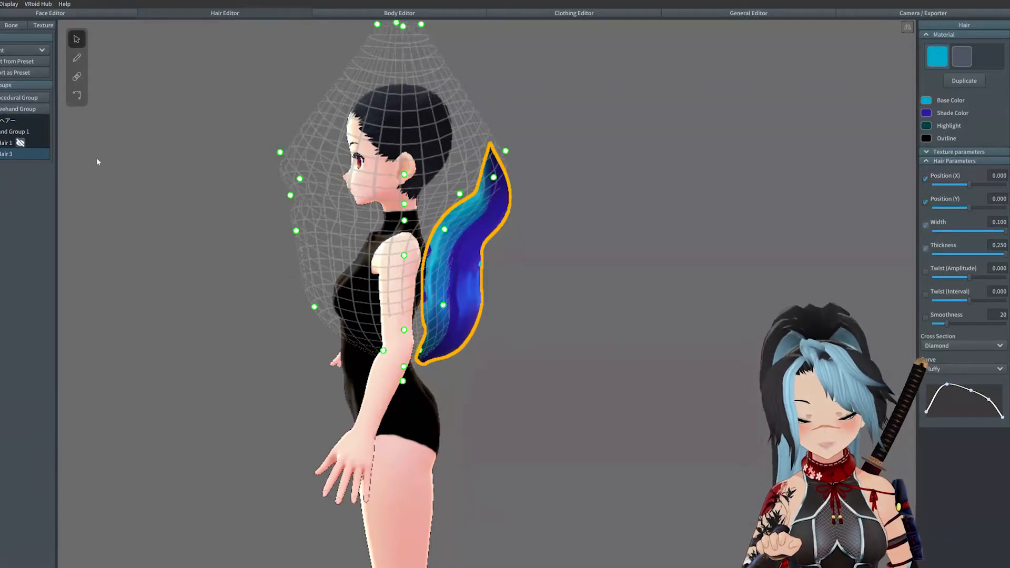
{"action": "left_click", "coordinate": [76, 95]}
{"action": "left_click_drag", "start_coordinate": [414, 363], "coordinate": [402, 364]}
{"action": "left_click", "coordinate": [522, 344]}
{"action": "left_click", "coordinate": [467, 287]}
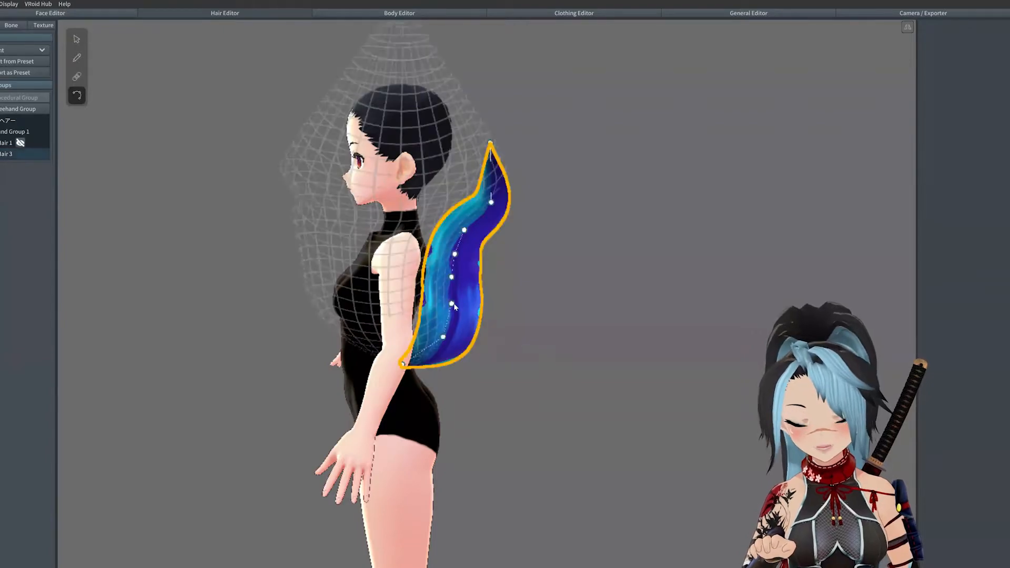
{"action": "left_click", "coordinate": [78, 40]}
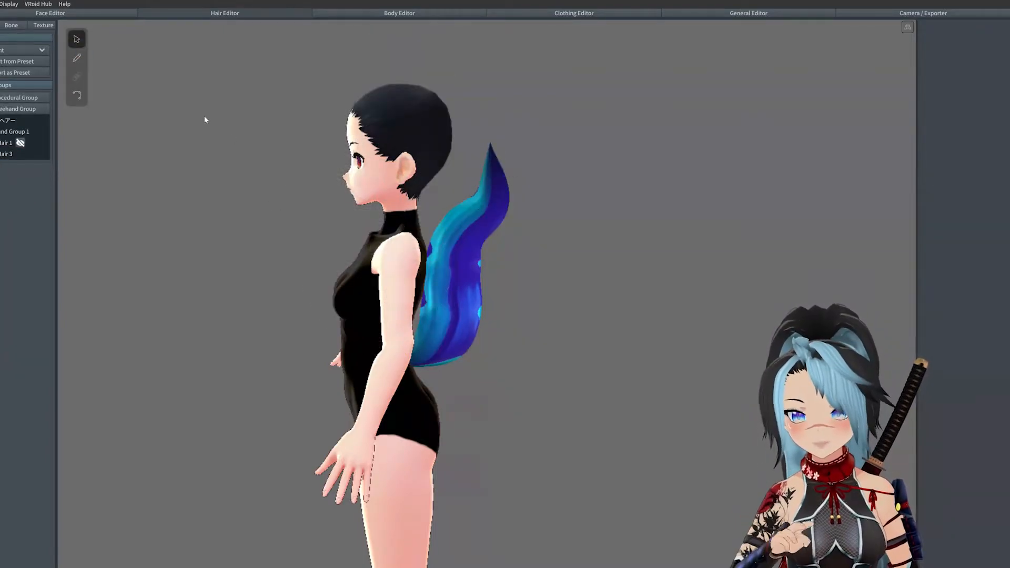
Step: Pull the guide mesh's rear points away from the body so the tail leans farther back
{"action": "left_click", "coordinate": [460, 229]}
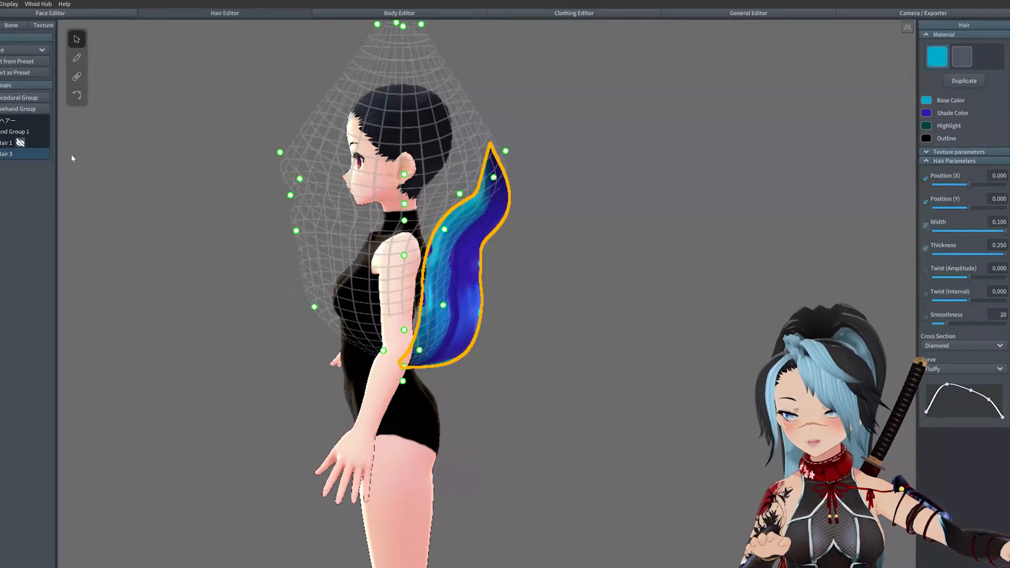
{"action": "left_click_drag", "start_coordinate": [506, 151], "coordinate": [546, 155]}
{"action": "left_click_drag", "start_coordinate": [444, 229], "coordinate": [466, 236]}
{"action": "left_click_drag", "start_coordinate": [444, 305], "coordinate": [448, 317]}
{"action": "left_click_drag", "start_coordinate": [460, 194], "coordinate": [485, 207]}
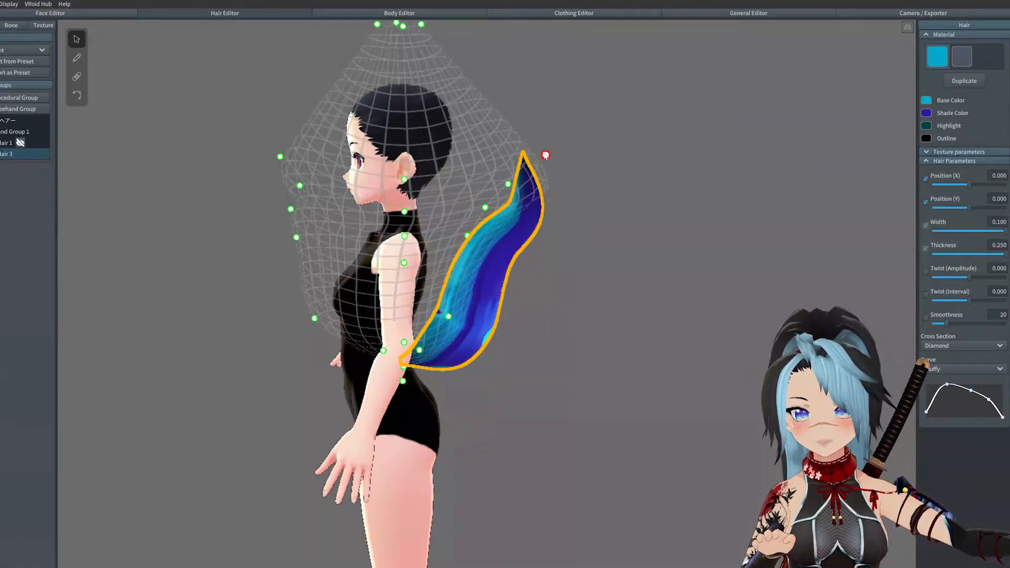
Step: Extend the guide mesh's upper rear edge far backward and raise the points behind the tail's upper half
{"action": "left_click_drag", "start_coordinate": [420, 24], "coordinate": [639, 67]}
{"action": "left_click_drag", "start_coordinate": [545, 155], "coordinate": [544, 123]}
{"action": "left_click_drag", "start_coordinate": [508, 184], "coordinate": [511, 154]}
{"action": "left_click_drag", "start_coordinate": [484, 207], "coordinate": [490, 184]}
{"action": "left_click_drag", "start_coordinate": [467, 236], "coordinate": [477, 236]}
{"action": "left_click", "coordinate": [531, 248]}
{"action": "mouse_move", "coordinate": [531, 253]}
{"action": "right_mouse_down"}
{"action": "mouse_move", "coordinate": [545, 269]}
{"action": "mouse_move", "coordinate": [557, 264]}
{"action": "mouse_move", "coordinate": [547, 258]}
{"action": "right_mouse_up"}
Step: Assign the dark grey material to the tail strand
{"action": "left_click", "coordinate": [518, 223]}
{"action": "left_click", "coordinate": [966, 62]}
{"action": "left_click", "coordinate": [669, 233]}
{"action": "right_click_drag", "start_coordinate": [669, 233], "coordinate": [457, 289]}
{"action": "left_click", "coordinate": [519, 298]}
{"action": "right_click_drag", "start_coordinate": [519, 298], "coordinate": [589, 301]}
Step: Set the tail strand's thickness to 0.400 and its width to 0.200
{"action": "left_click", "coordinate": [998, 245]}
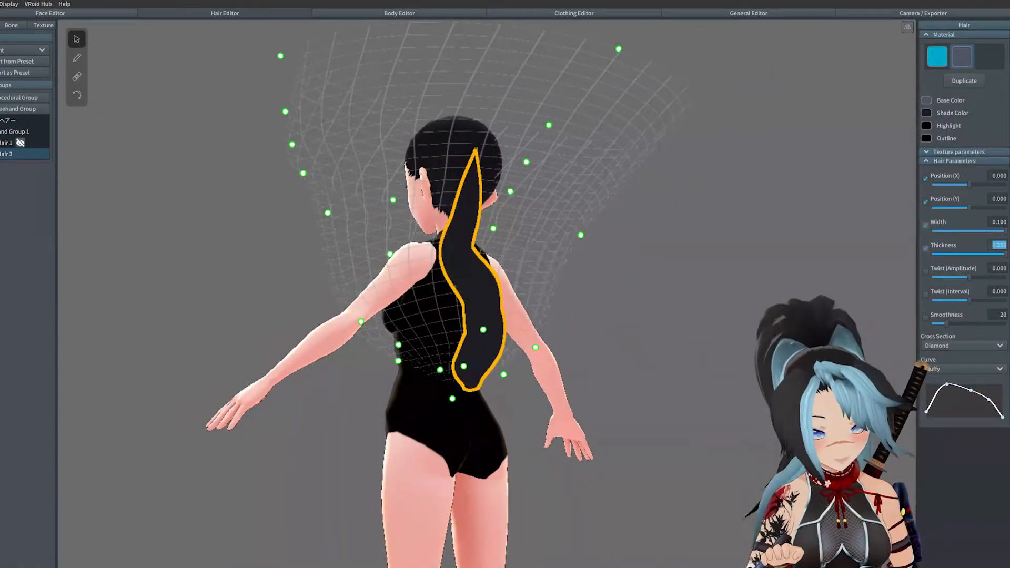
{"action": "type", "text": ".4"}
{"action": "left_click", "coordinate": [1001, 224]}
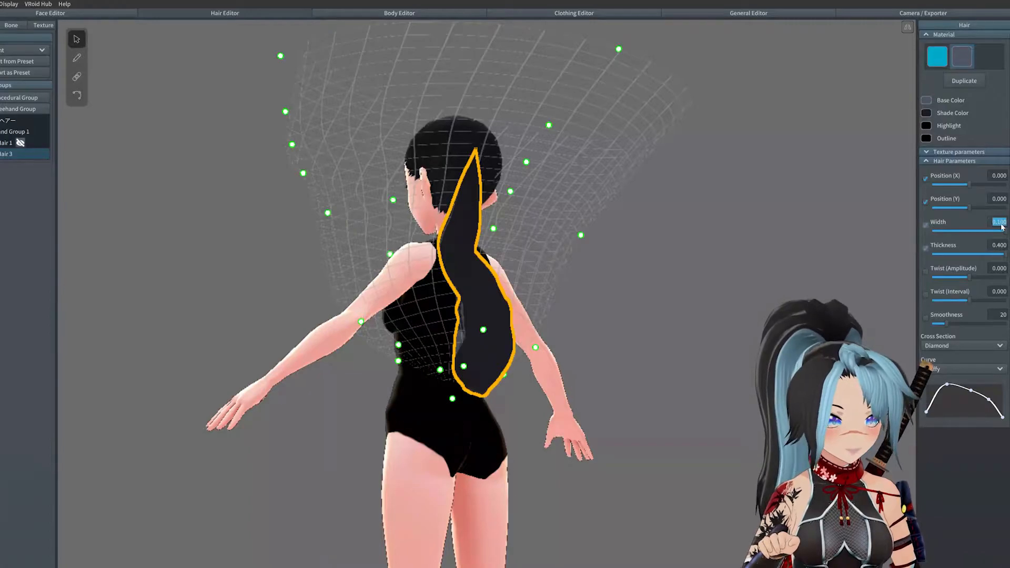
{"action": "type", "text": ".2"}
Step: Reposition the tail's control points from the front so its middle bows outward in a smooth S-curve
{"action": "right_click_drag", "start_coordinate": [600, 231], "coordinate": [623, 236]}
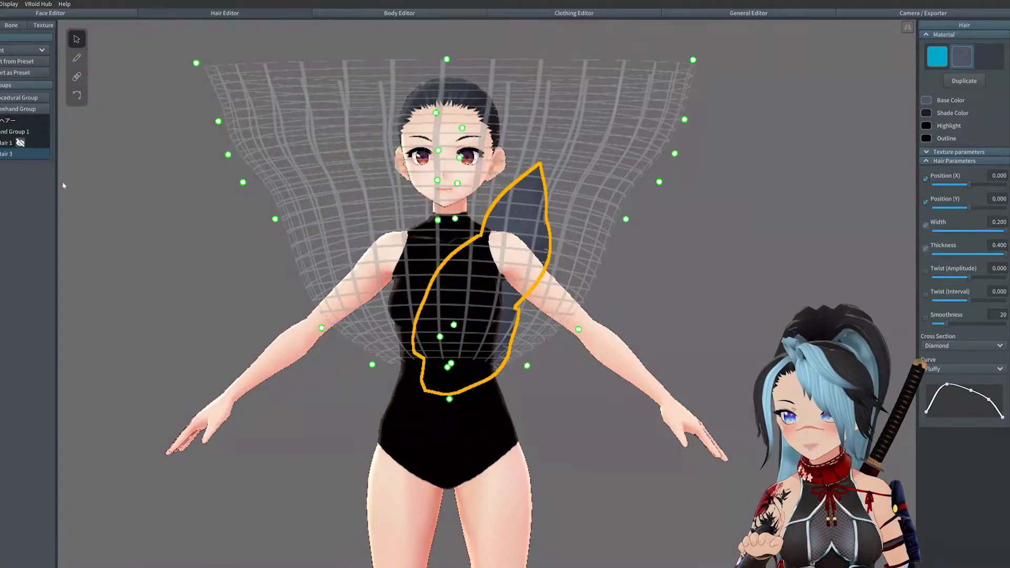
{"action": "left_click", "coordinate": [77, 95]}
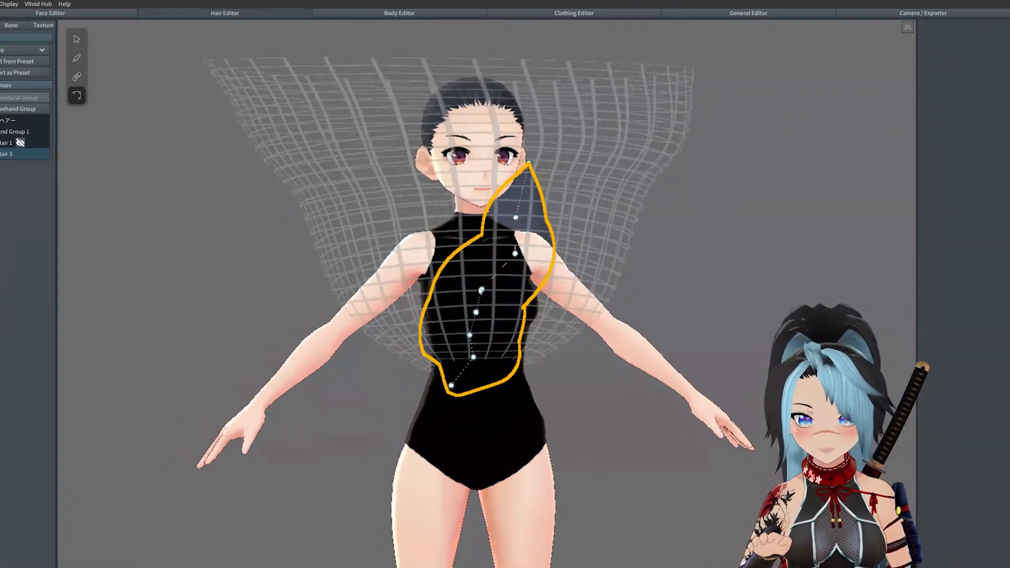
{"action": "right_click_drag", "start_coordinate": [516, 253], "coordinate": [520, 256]}
{"action": "left_click_drag", "start_coordinate": [520, 209], "coordinate": [507, 191]}
{"action": "left_click_drag", "start_coordinate": [506, 257], "coordinate": [496, 251]}
{"action": "right_click_drag", "start_coordinate": [492, 279], "coordinate": [504, 287]}
{"action": "left_click_drag", "start_coordinate": [471, 301], "coordinate": [506, 305]}
{"action": "left_click_drag", "start_coordinate": [463, 353], "coordinate": [471, 358]}
Step: Inspect the reshaped tail from the front, side and back
{"action": "left_click", "coordinate": [689, 317]}
{"action": "mouse_move", "coordinate": [689, 316]}
{"action": "right_mouse_down"}
{"action": "mouse_move", "coordinate": [589, 318]}
{"action": "mouse_move", "coordinate": [673, 321]}
{"action": "right_mouse_up"}
{"action": "left_click", "coordinate": [529, 265]}
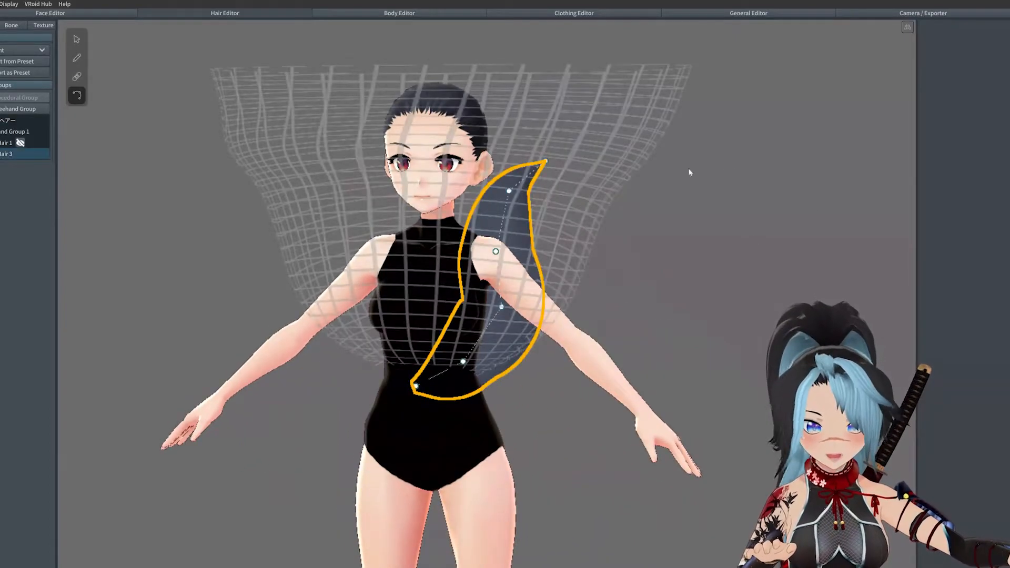
{"action": "left_click", "coordinate": [564, 178]}
{"action": "mouse_move", "coordinate": [529, 241]}
{"action": "right_mouse_down"}
{"action": "mouse_move", "coordinate": [483, 235]}
{"action": "mouse_move", "coordinate": [536, 232]}
{"action": "right_mouse_up"}
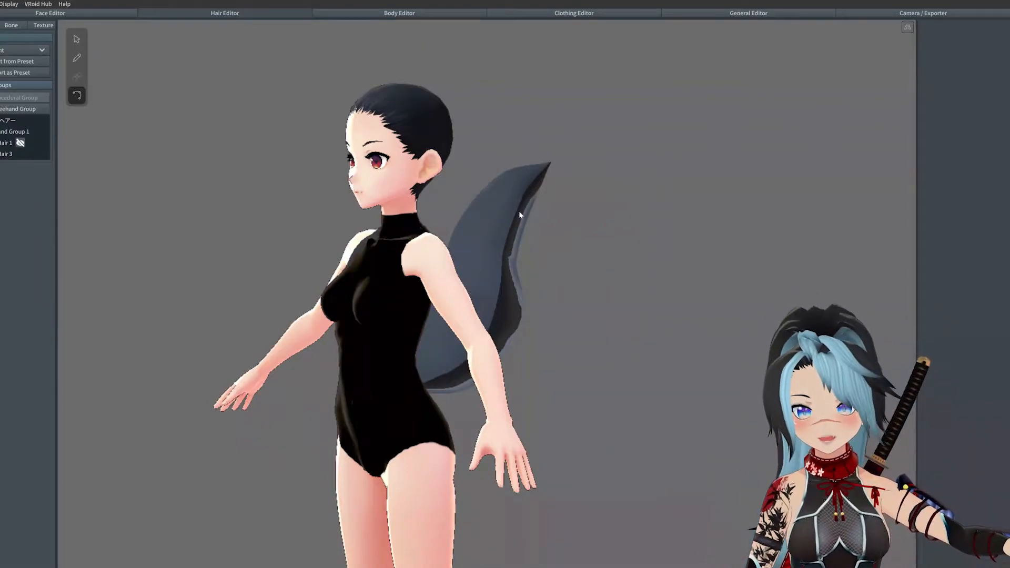
{"action": "right_click_drag", "start_coordinate": [530, 213], "coordinate": [395, 191]}
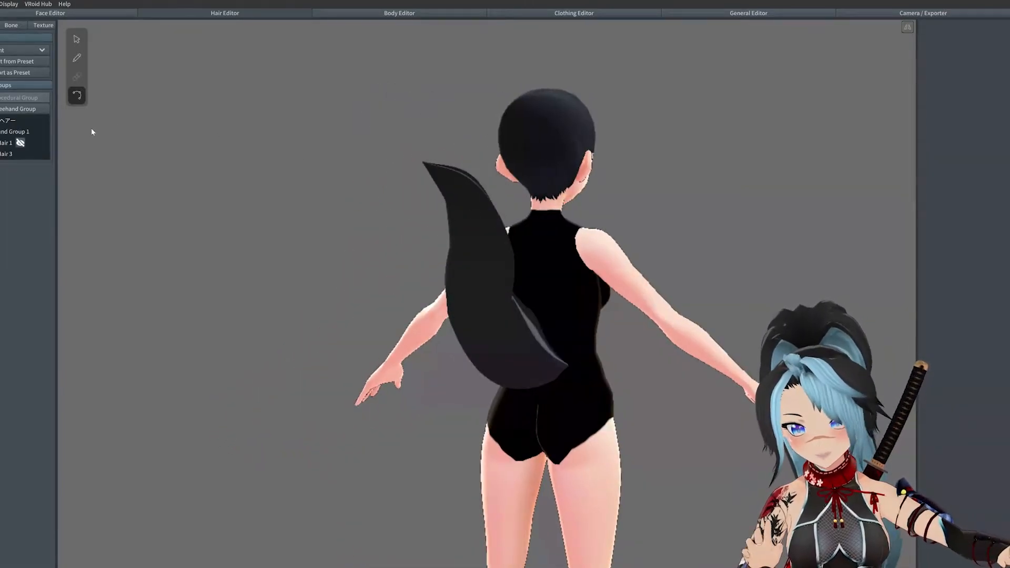
{"action": "right_click_drag", "start_coordinate": [61, 115], "coordinate": [255, 98]}
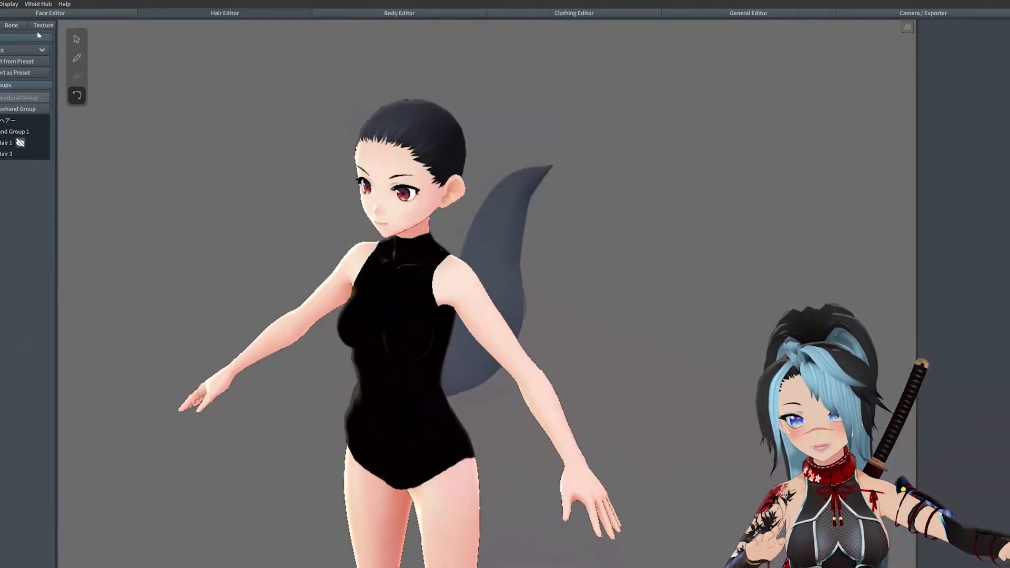
Step: Open the hair textures and add a new layer to the tail material's texture
{"action": "left_click", "coordinate": [43, 25]}
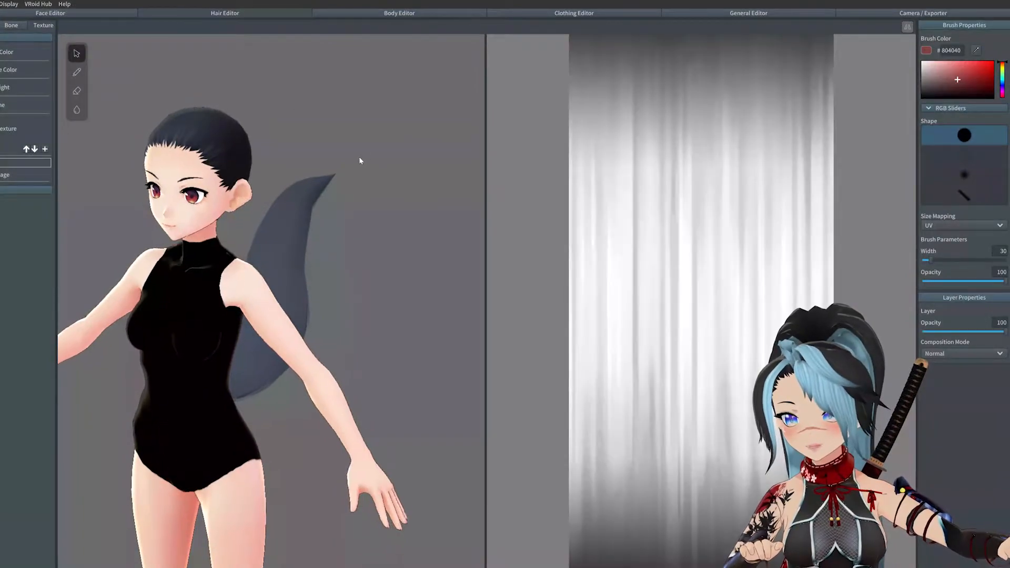
{"action": "left_click", "coordinate": [3, 190]}
{"action": "left_click", "coordinate": [3, 325]}
{"action": "left_click", "coordinate": [45, 301]}
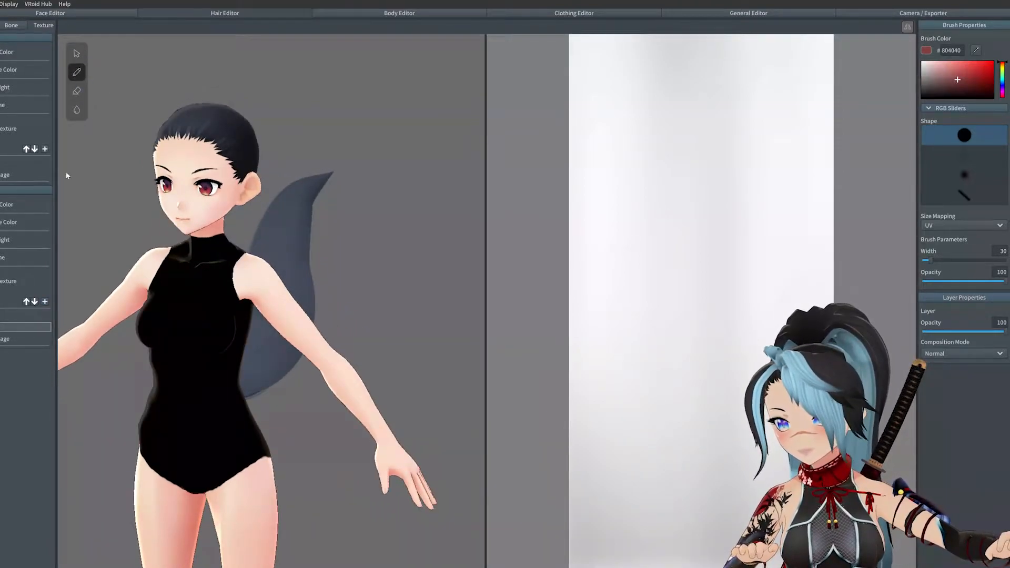
Step: Try painting stripe and zigzag markings on the tail texture with brush color #804040 at width 30, undoing every stroke
{"action": "mouse_move", "coordinate": [569, 145]}
{"action": "left_mouse_down"}
{"action": "mouse_move", "coordinate": [721, 169]}
{"action": "mouse_move", "coordinate": [783, 151]}
{"action": "left_mouse_up"}
{"action": "key", "text": "ctrl+z"}
{"action": "left_click_drag", "start_coordinate": [579, 480], "coordinate": [735, 481]}
{"action": "key", "text": "ctrl+z"}
{"action": "mouse_move", "coordinate": [558, 404]}
{"action": "left_mouse_down"}
{"action": "mouse_move", "coordinate": [622, 479]}
{"action": "mouse_move", "coordinate": [639, 402]}
{"action": "mouse_move", "coordinate": [721, 378]}
{"action": "left_mouse_up"}
{"action": "key", "text": "ctrl+z"}
{"action": "mouse_move", "coordinate": [575, 356]}
{"action": "left_mouse_down"}
{"action": "mouse_move", "coordinate": [613, 427]}
{"action": "mouse_move", "coordinate": [660, 429]}
{"action": "mouse_move", "coordinate": [711, 416]}
{"action": "mouse_move", "coordinate": [743, 349]}
{"action": "left_mouse_up"}
{"action": "mouse_move", "coordinate": [458, 300]}
{"action": "right_mouse_down"}
{"action": "mouse_move", "coordinate": [310, 248]}
{"action": "mouse_move", "coordinate": [379, 247]}
{"action": "right_mouse_up"}
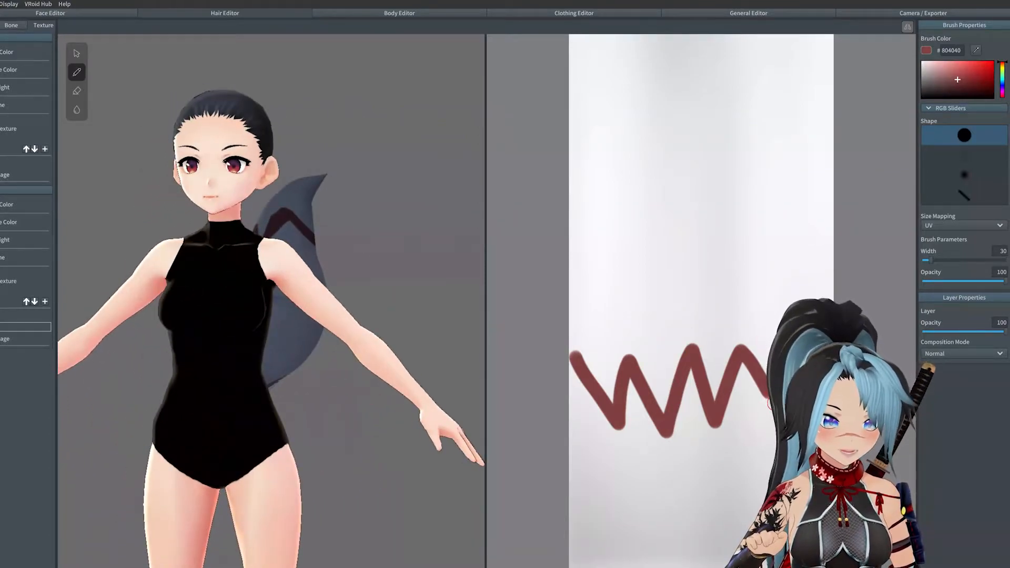
{"action": "mouse_move", "coordinate": [733, 436]}
{"action": "left_mouse_down"}
{"action": "mouse_move", "coordinate": [732, 509]}
{"action": "mouse_move", "coordinate": [652, 531]}
{"action": "left_mouse_up"}
{"action": "mouse_move", "coordinate": [735, 218]}
{"action": "left_mouse_down"}
{"action": "mouse_move", "coordinate": [622, 228]}
{"action": "mouse_move", "coordinate": [605, 47]}
{"action": "left_mouse_up"}
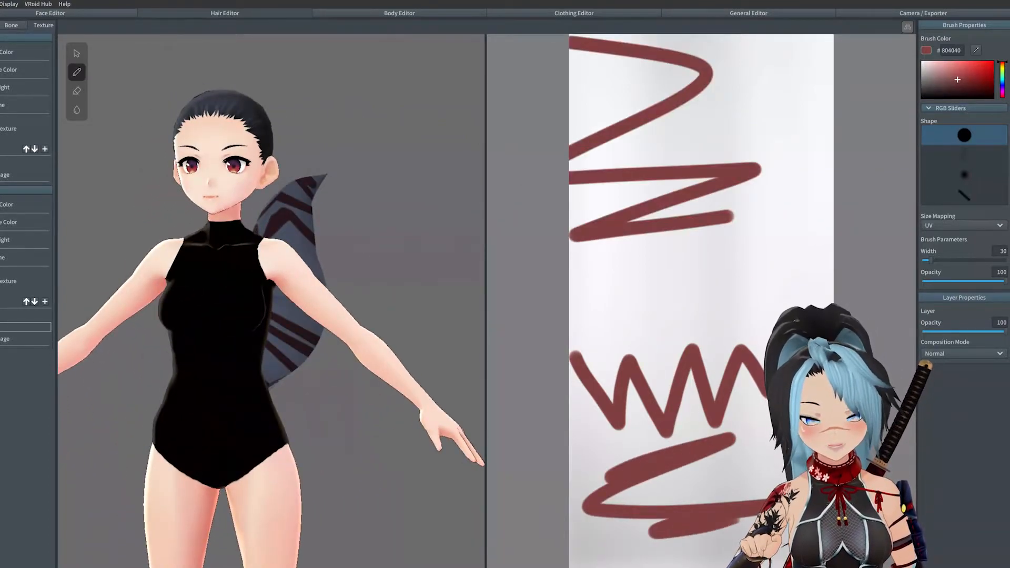
{"action": "key", "text": "ctrl+z"}
{"action": "key", "text": "ctrl+z"}
{"action": "key", "text": "ctrl+z"}
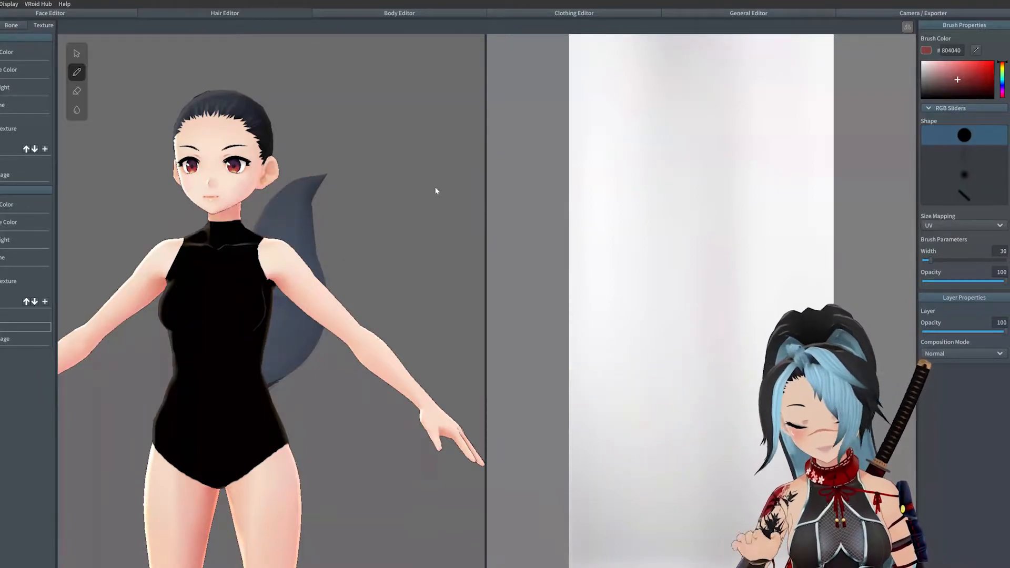
Step: Return to hairstyle editing and hide the freehand group containing the tail strands
{"action": "left_click", "coordinate": [1, 25]}
{"action": "mouse_move", "coordinate": [440, 169]}
{"action": "right_mouse_down"}
{"action": "mouse_move", "coordinate": [469, 172]}
{"action": "mouse_move", "coordinate": [445, 181]}
{"action": "right_mouse_up"}
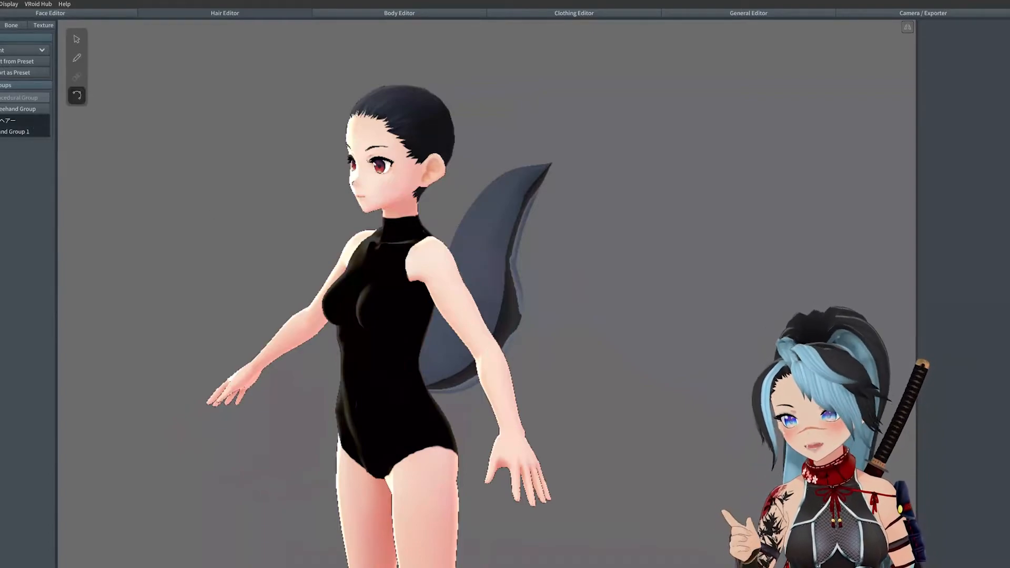
{"action": "left_click", "coordinate": [11, 131]}
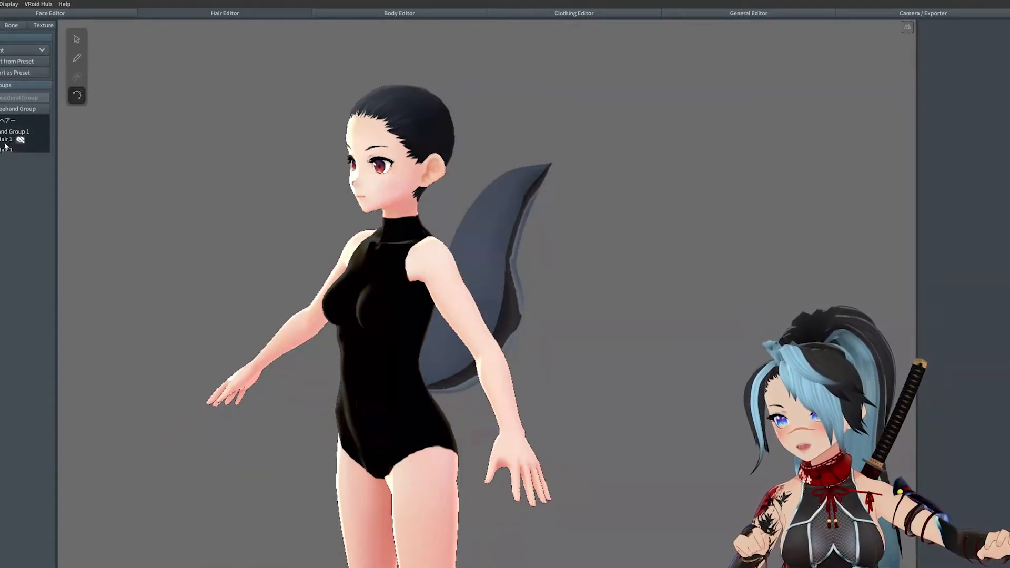
{"action": "left_click", "coordinate": [37, 131]}
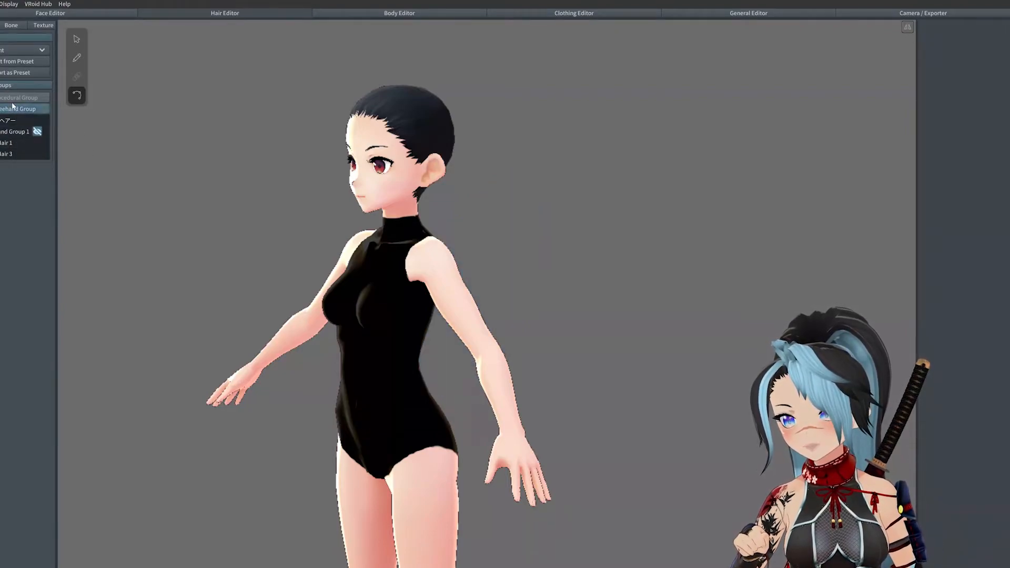
Step: Try adding a new freehand group without selecting the tail's group
{"action": "right_click_drag", "start_coordinate": [217, 134], "coordinate": [226, 135]}
{"action": "left_click", "coordinate": [4, 108]}
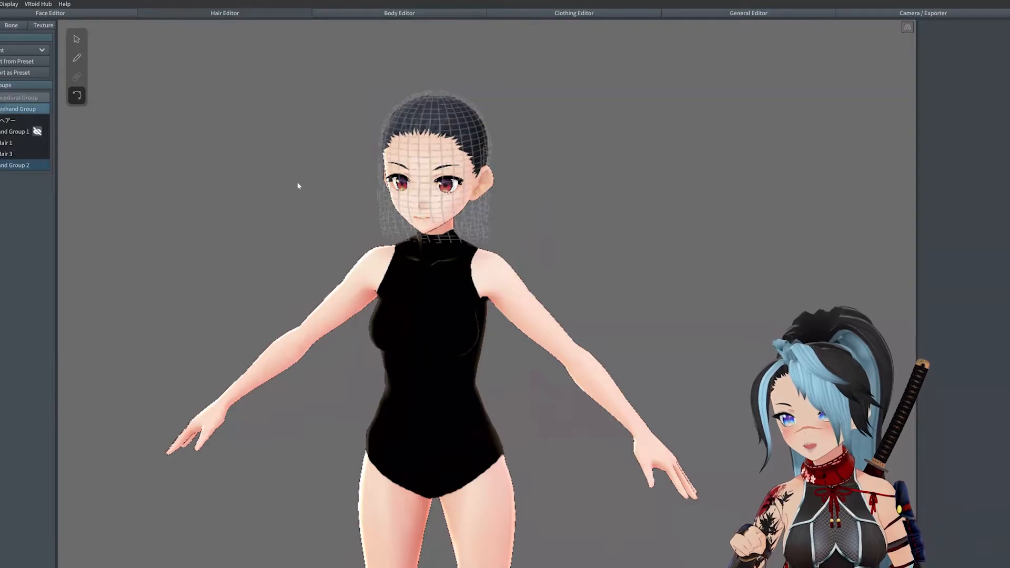
{"action": "left_click", "coordinate": [18, 108]}
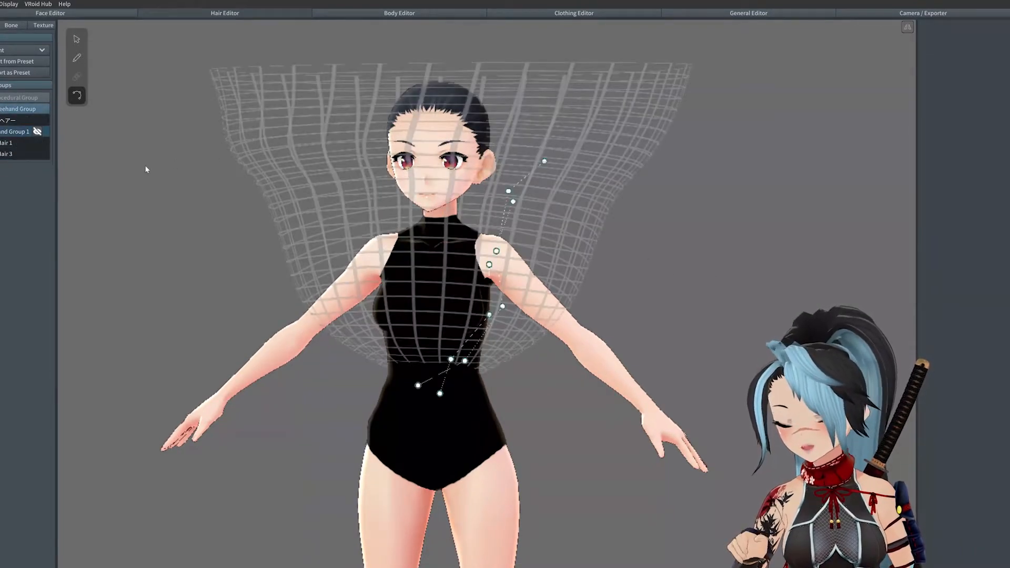
{"action": "left_click", "coordinate": [38, 129]}
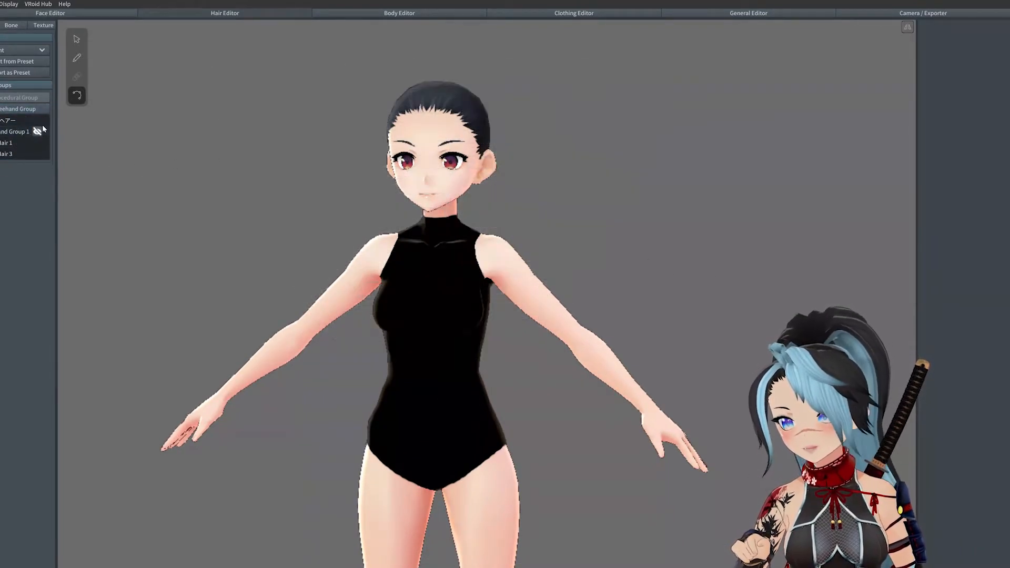
Step: Add a freehand group based on the hidden tail group's reshaped guide mesh and check its mesh around the body
{"action": "left_click", "coordinate": [8, 134]}
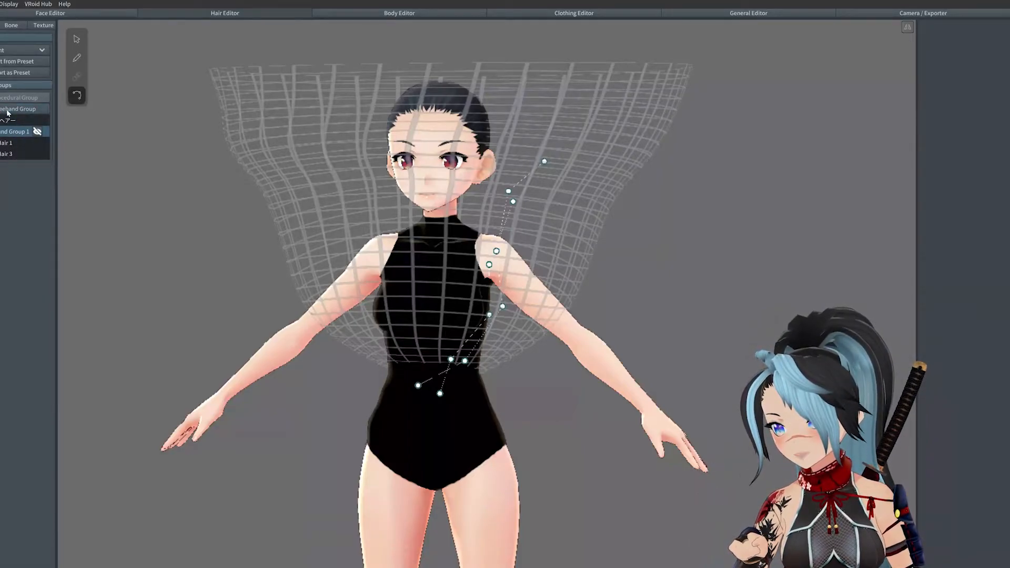
{"action": "left_click", "coordinate": [18, 108]}
{"action": "left_click", "coordinate": [15, 132]}
{"action": "right_click", "coordinate": [14, 135]}
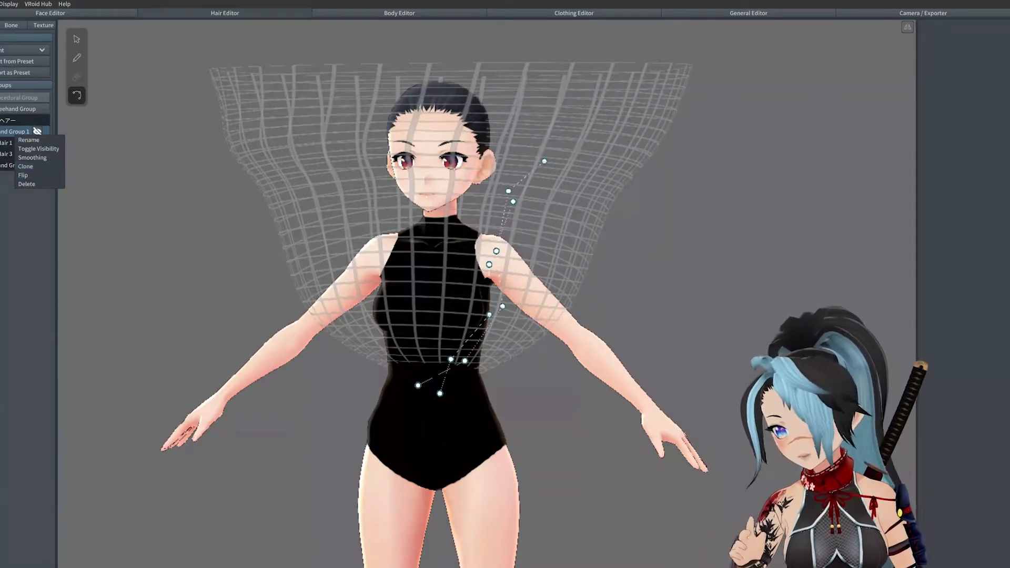
{"action": "left_click", "coordinate": [126, 152]}
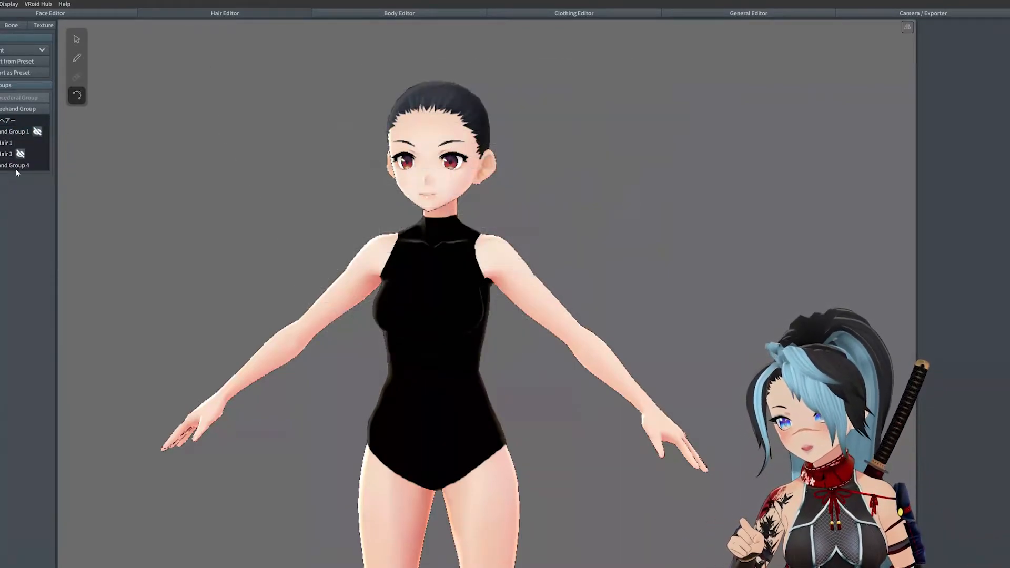
{"action": "left_click", "coordinate": [14, 167]}
{"action": "right_click_drag", "start_coordinate": [476, 220], "coordinate": [438, 236]}
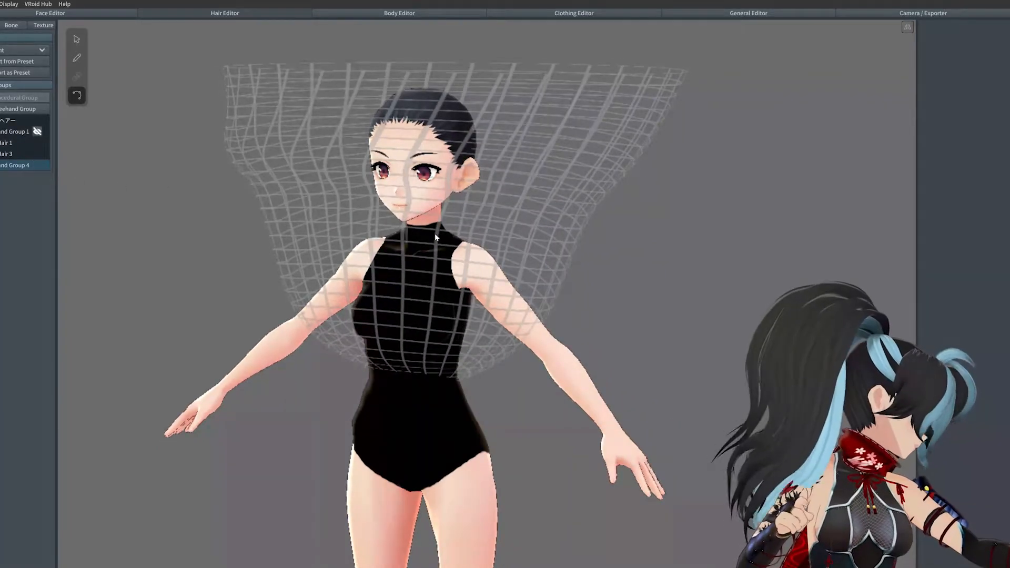
{"action": "right_click_drag", "start_coordinate": [488, 195], "coordinate": [400, 210]}
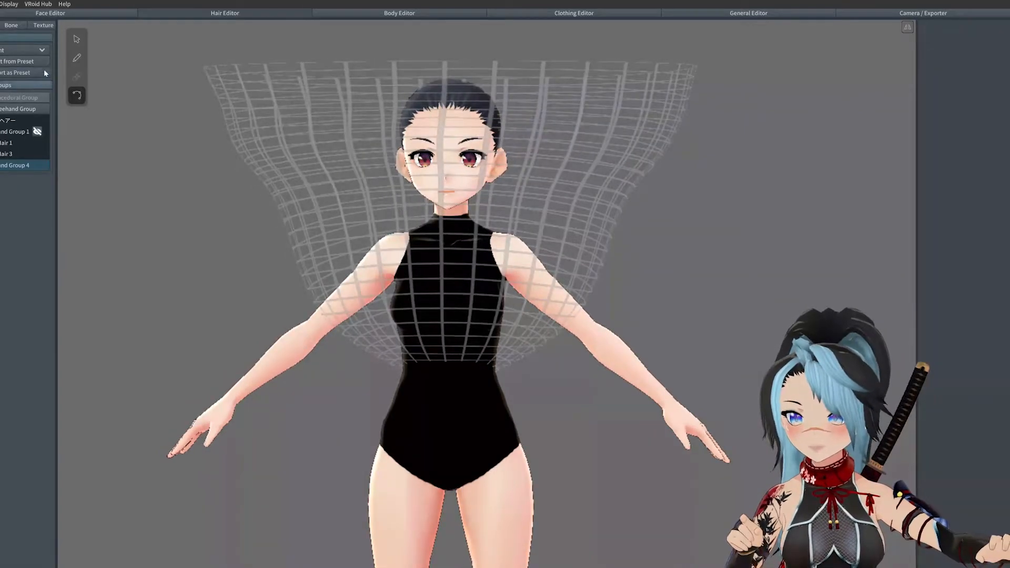
Step: Try drawing a curved strand on the new guide mesh behind the shoulder, and undo it
{"action": "left_click", "coordinate": [77, 57]}
{"action": "right_click_drag", "start_coordinate": [491, 338], "coordinate": [491, 323]}
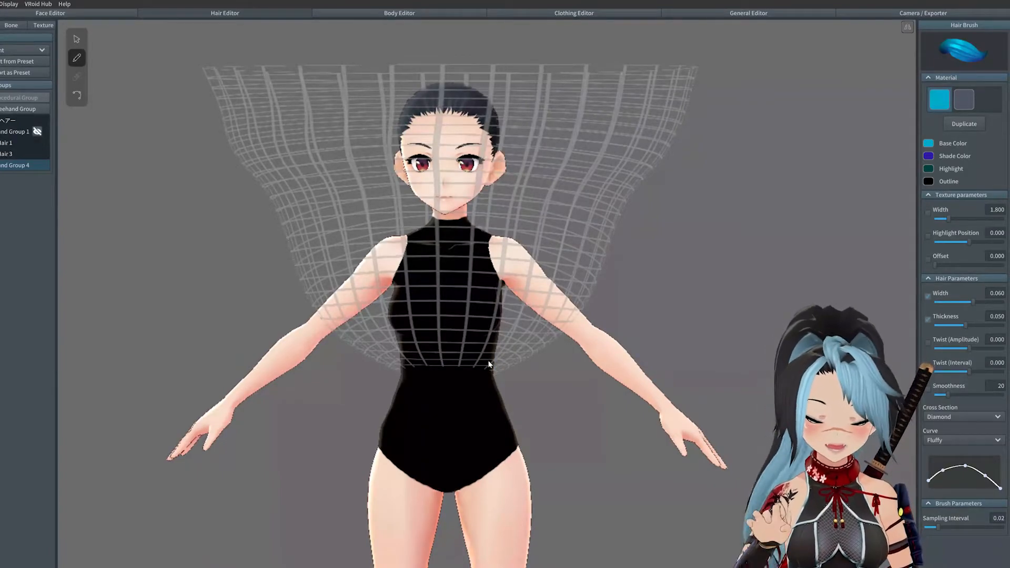
{"action": "mouse_move", "coordinate": [482, 187]}
{"action": "left_mouse_down"}
{"action": "mouse_move", "coordinate": [541, 180]}
{"action": "mouse_move", "coordinate": [549, 276]}
{"action": "left_mouse_up"}
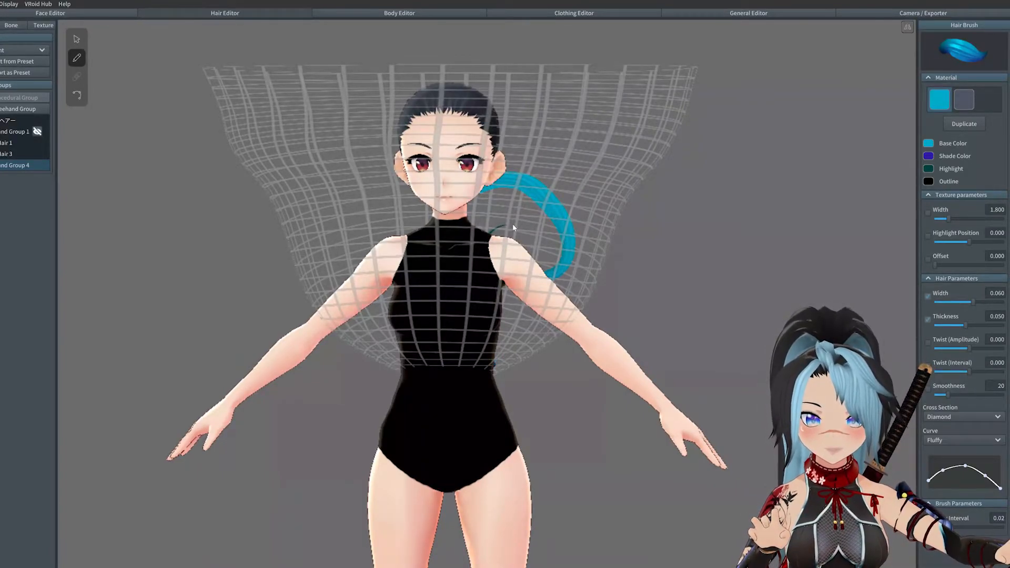
{"action": "key", "text": "ctrl+z"}
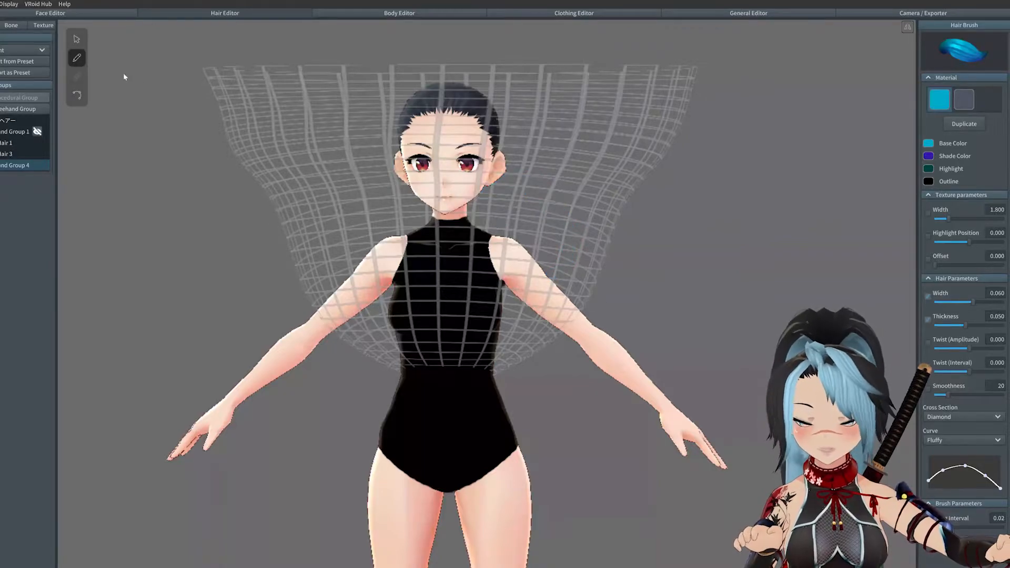
Step: Widen the new freehand group's guide mesh by moving its side control points outward from the upper rim down to the waist
{"action": "left_click", "coordinate": [77, 40]}
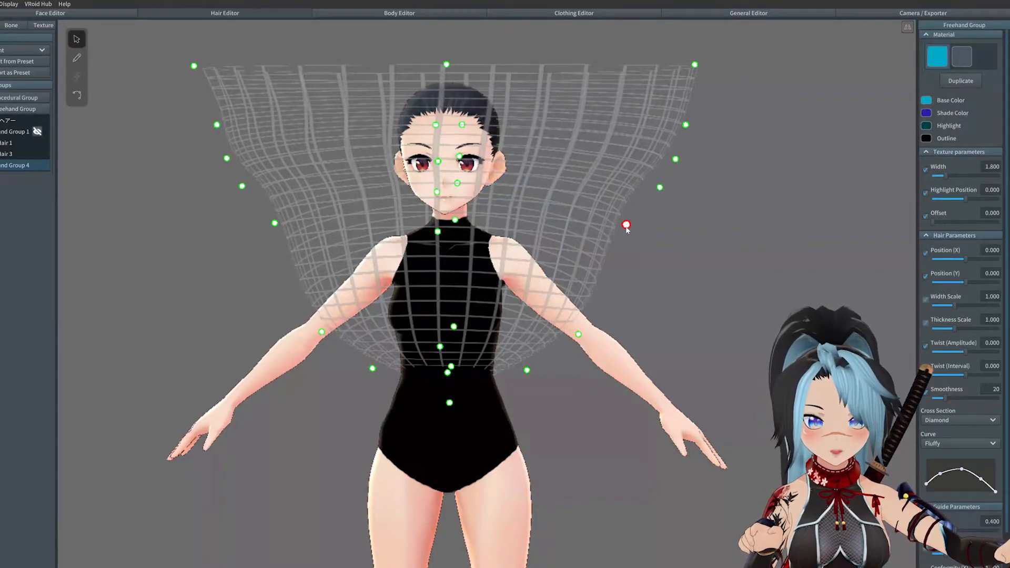
{"action": "left_click_drag", "start_coordinate": [625, 225], "coordinate": [657, 245]}
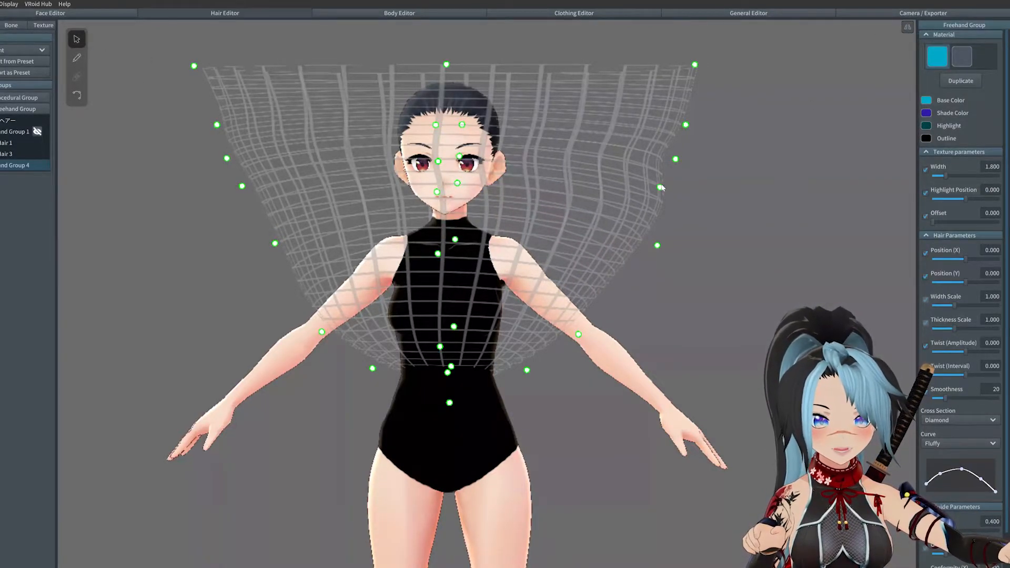
{"action": "left_click_drag", "start_coordinate": [660, 188], "coordinate": [699, 194]}
{"action": "left_click_drag", "start_coordinate": [675, 159], "coordinate": [709, 160]}
{"action": "left_click_drag", "start_coordinate": [685, 124], "coordinate": [723, 125]}
{"action": "left_click_drag", "start_coordinate": [694, 65], "coordinate": [720, 65]}
{"action": "left_click_drag", "start_coordinate": [656, 245], "coordinate": [686, 260]}
{"action": "left_click_drag", "start_coordinate": [578, 335], "coordinate": [623, 341]}
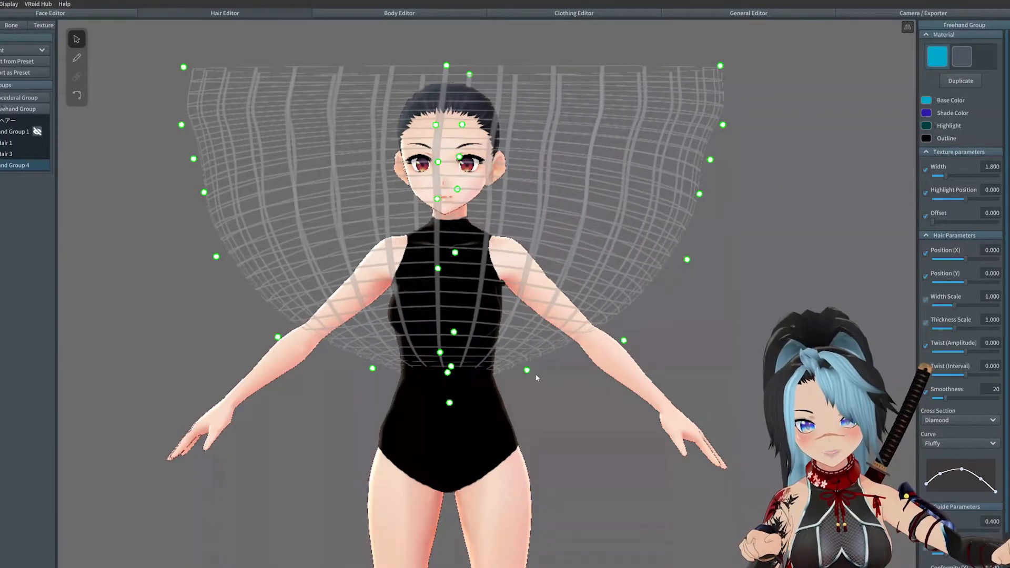
{"action": "left_click_drag", "start_coordinate": [527, 369], "coordinate": [575, 388]}
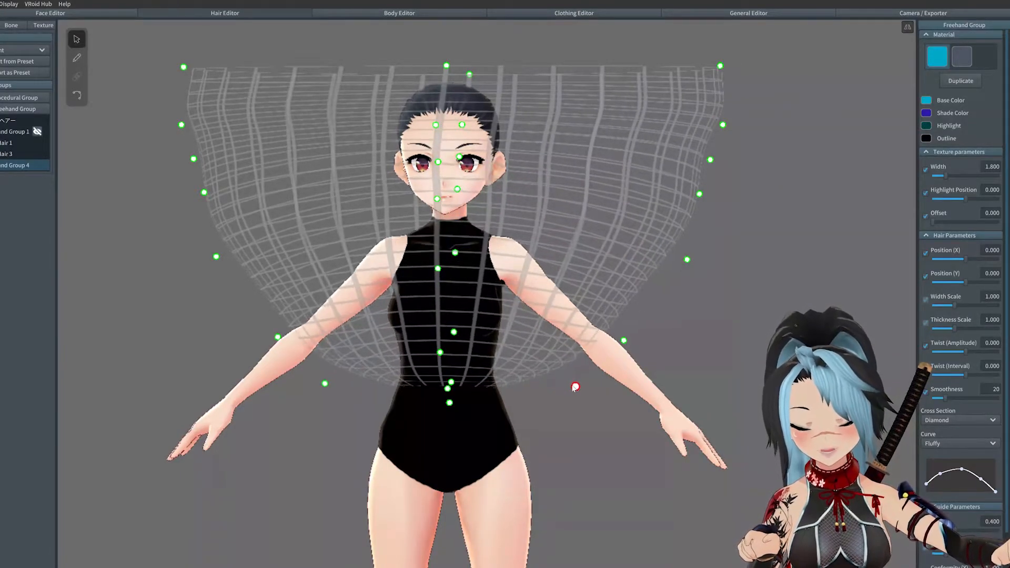
Step: Draw a mirrored pair of spiral tail strands on the widened guide mesh and delete one strand of the pair
{"action": "left_click", "coordinate": [77, 58]}
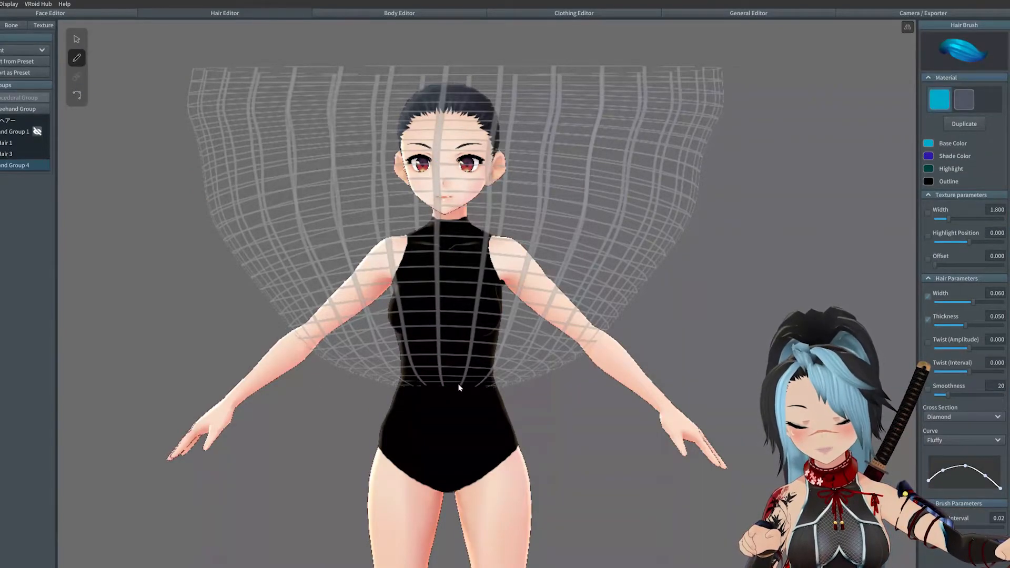
{"action": "mouse_move", "coordinate": [498, 209]}
{"action": "left_mouse_down"}
{"action": "mouse_move", "coordinate": [594, 244]}
{"action": "mouse_move", "coordinate": [583, 297]}
{"action": "mouse_move", "coordinate": [547, 258]}
{"action": "left_mouse_up"}
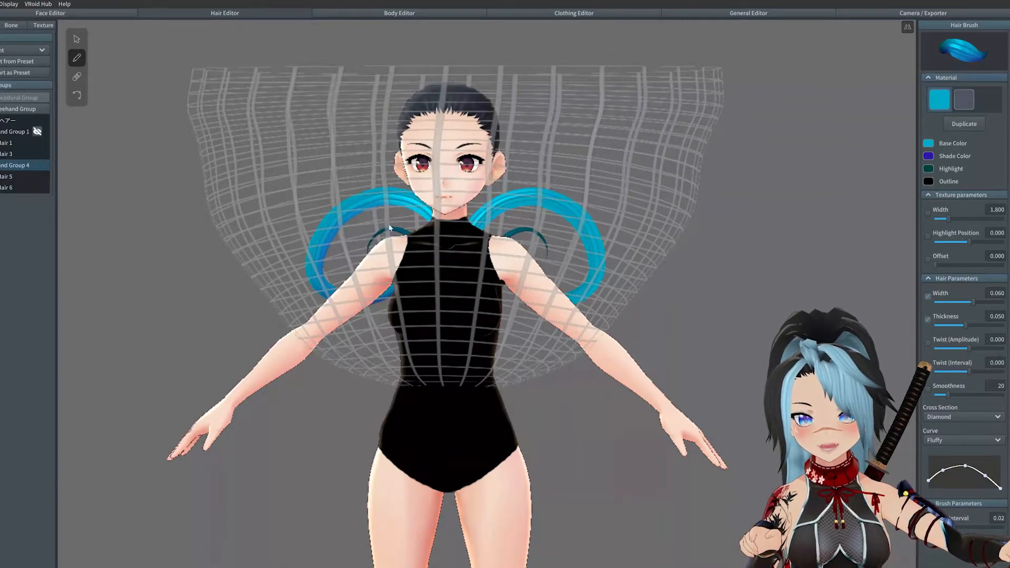
{"action": "right_click", "coordinate": [8, 179]}
{"action": "left_click", "coordinate": [18, 226]}
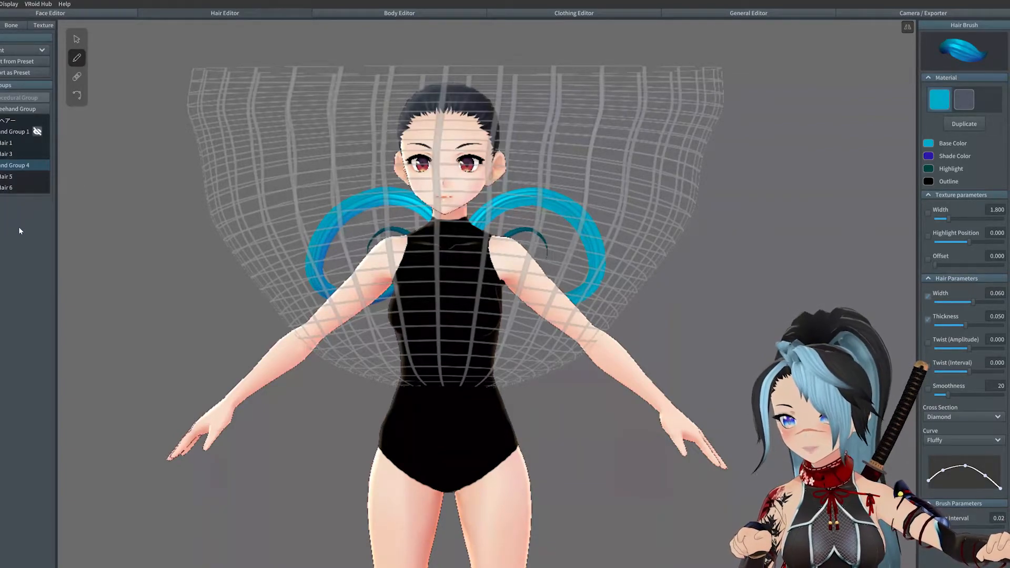
{"action": "right_click", "coordinate": [4, 176]}
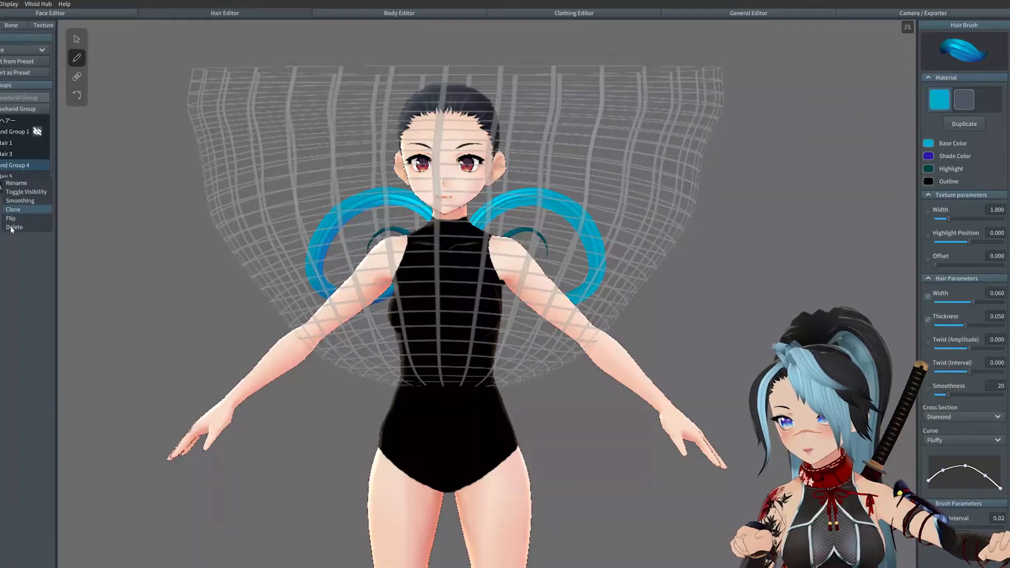
{"action": "left_click", "coordinate": [16, 229]}
Step: In side view, pull the upper rear control points of the guide mesh forward, closer to the head and back
{"action": "right_click_drag", "start_coordinate": [394, 243], "coordinate": [486, 326]}
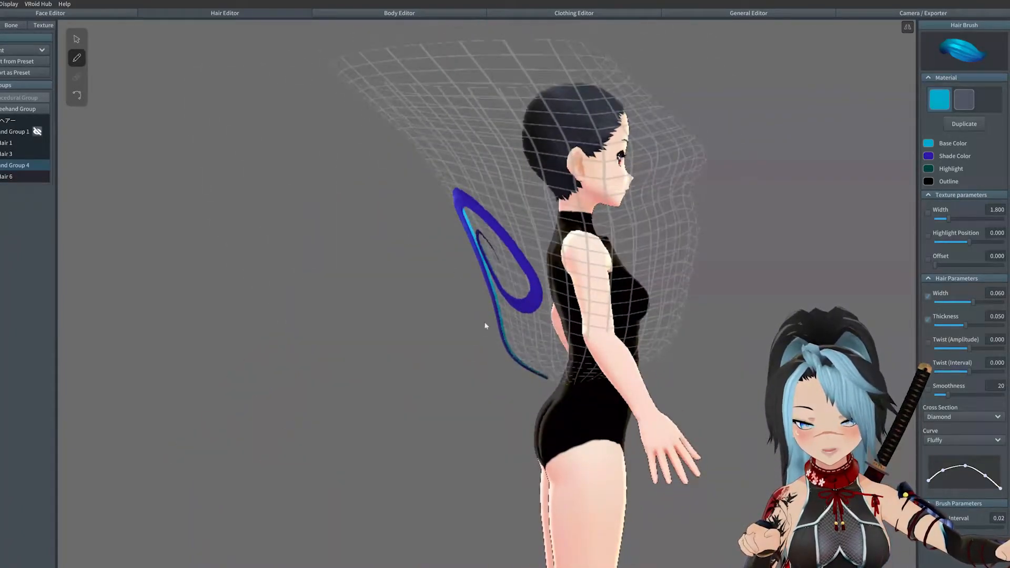
{"action": "left_click", "coordinate": [79, 41]}
{"action": "scroll", "coordinate": [505, 237], "scroll_direction": "down", "scroll_amount": 2}
{"action": "left_click_drag", "start_coordinate": [350, 97], "coordinate": [462, 54]}
{"action": "left_click_drag", "start_coordinate": [436, 145], "coordinate": [480, 133]}
{"action": "left_click_drag", "start_coordinate": [465, 174], "coordinate": [489, 165]}
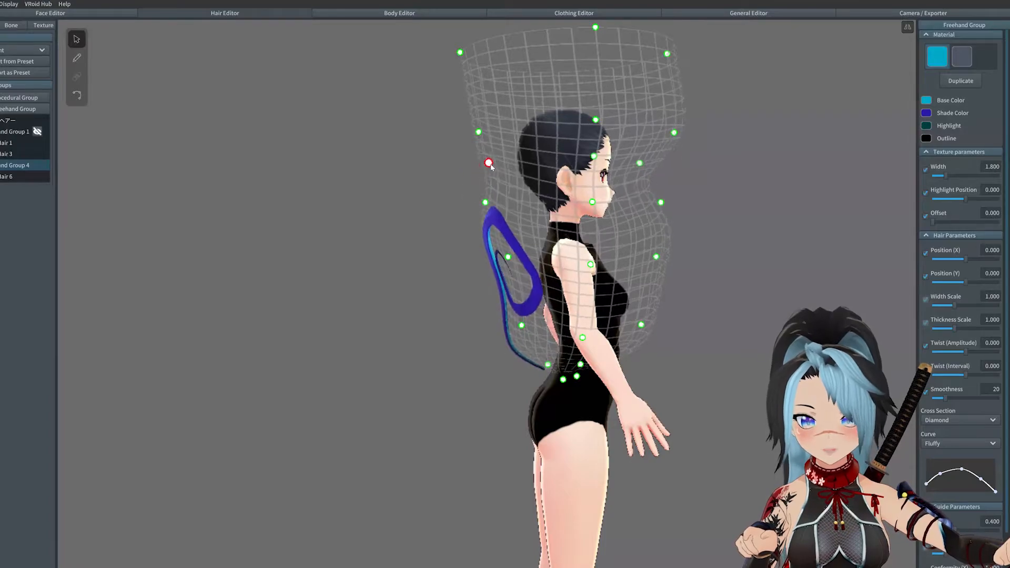
{"action": "left_click_drag", "start_coordinate": [485, 202], "coordinate": [501, 189]}
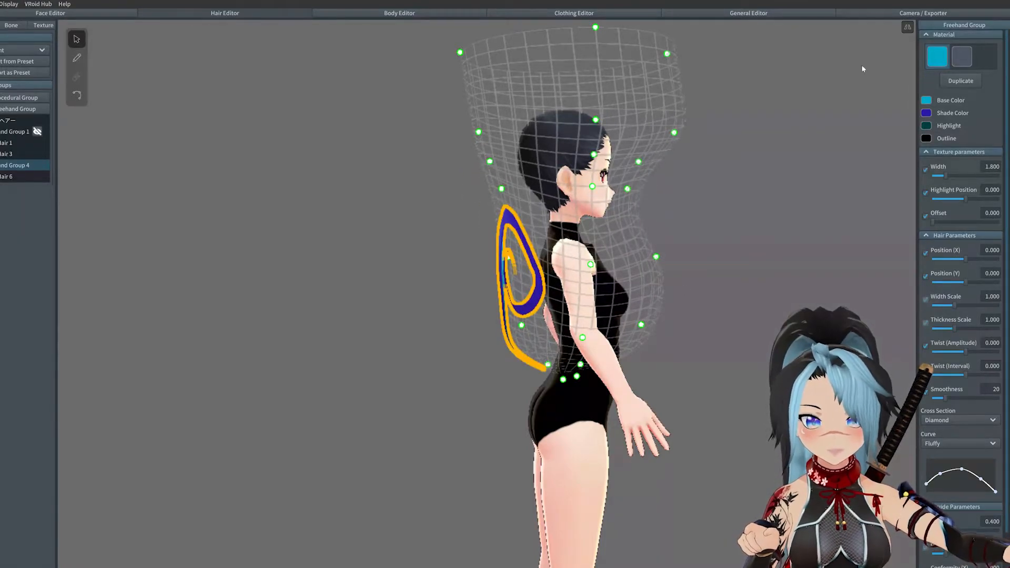
Step: Move the guide mesh's front control points back toward the body, from chest, waist and face up to the upper rim
{"action": "left_click_drag", "start_coordinate": [655, 256], "coordinate": [562, 254]}
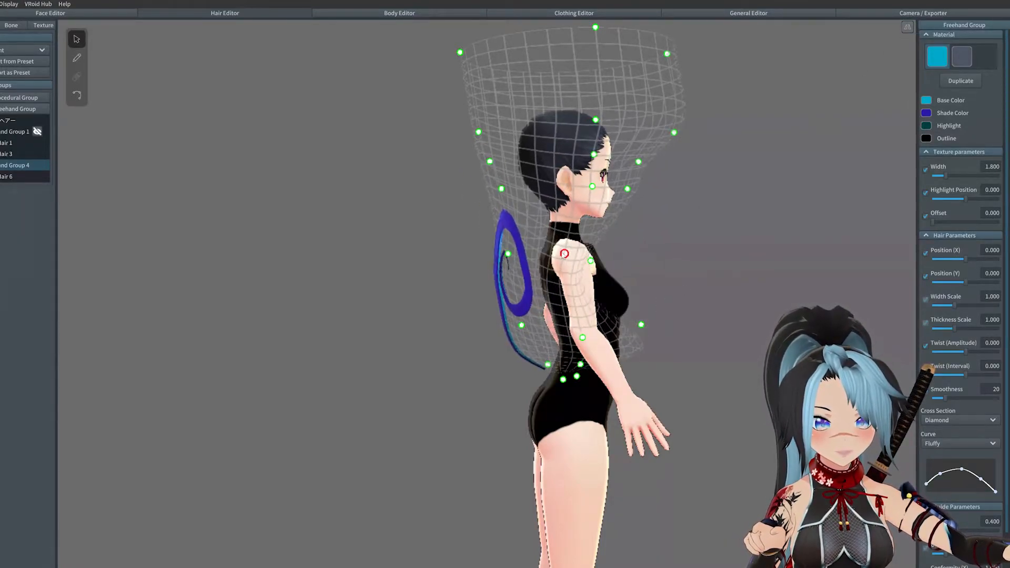
{"action": "left_click_drag", "start_coordinate": [640, 325], "coordinate": [562, 317]}
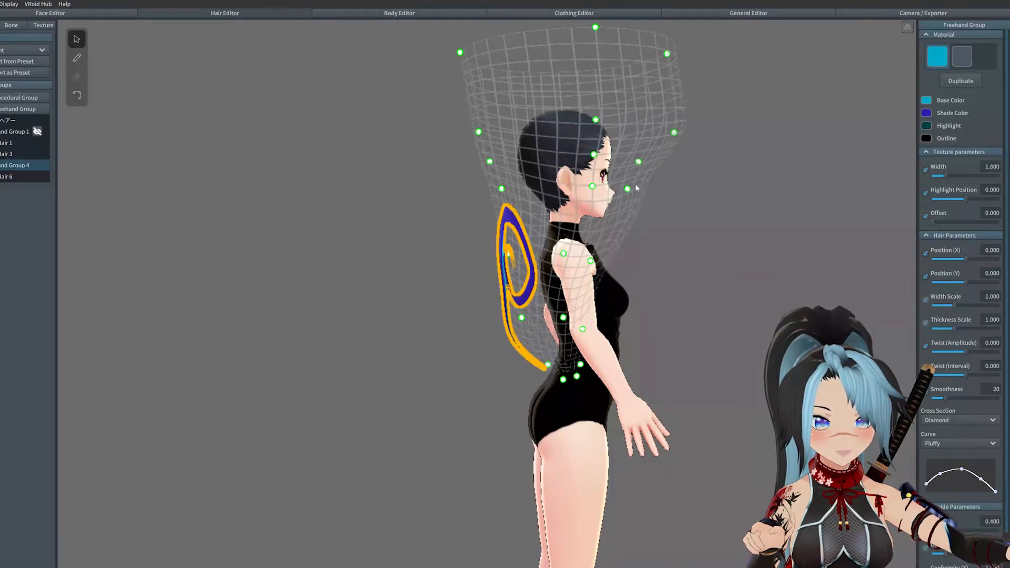
{"action": "left_click_drag", "start_coordinate": [628, 188], "coordinate": [583, 184]}
{"action": "left_click_drag", "start_coordinate": [638, 162], "coordinate": [583, 161]}
{"action": "left_click_drag", "start_coordinate": [674, 132], "coordinate": [593, 127]}
{"action": "left_click_drag", "start_coordinate": [666, 55], "coordinate": [586, 50]}
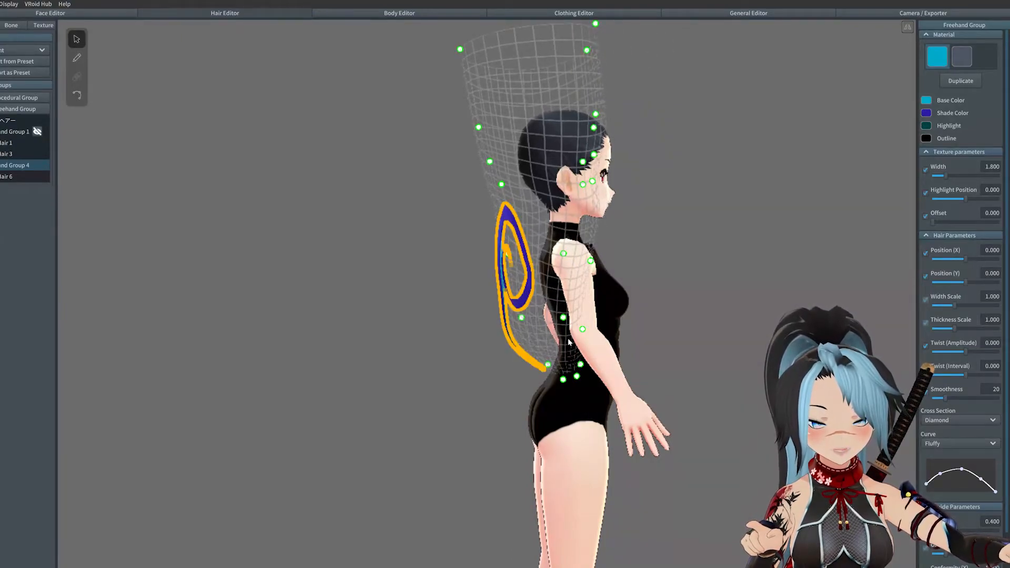
{"action": "left_click_drag", "start_coordinate": [580, 364], "coordinate": [562, 363]}
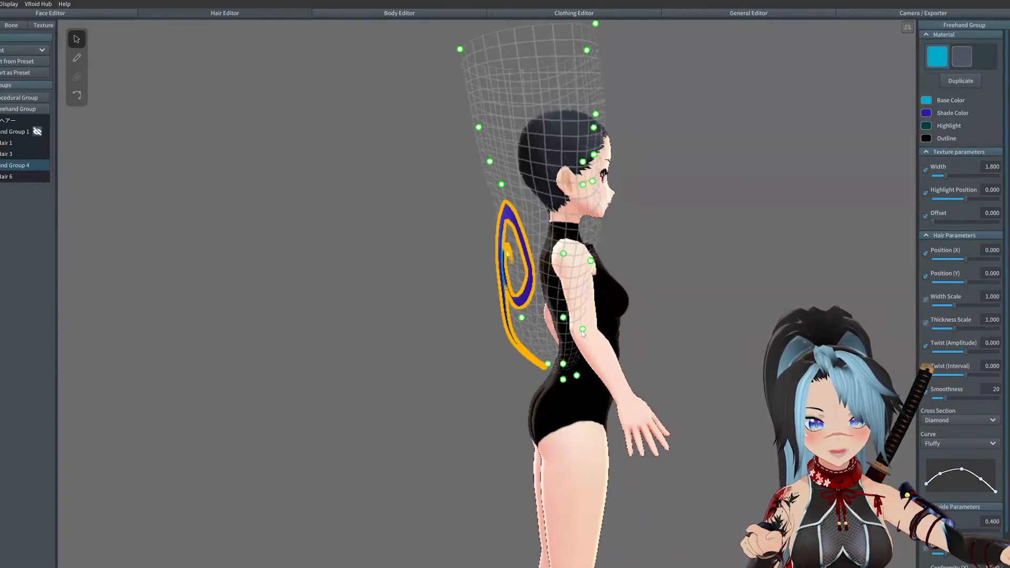
Step: Bend the tail strand's lowest control points so its root attaches at the centre of the lower back
{"action": "left_click", "coordinate": [78, 97]}
{"action": "right_click_drag", "start_coordinate": [428, 230], "coordinate": [441, 232]}
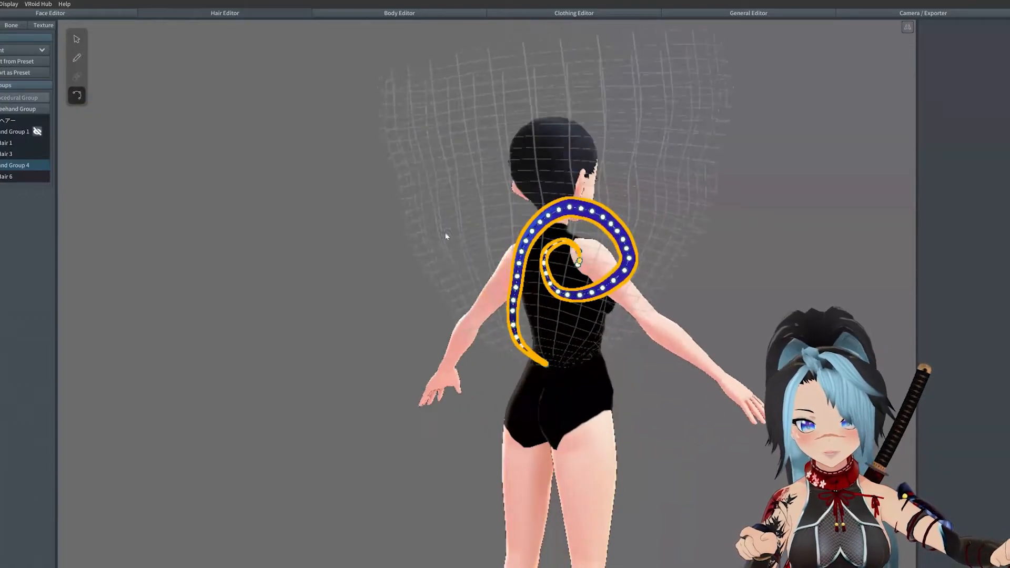
{"action": "right_click_drag", "start_coordinate": [544, 365], "coordinate": [630, 361]}
{"action": "left_click", "coordinate": [618, 354]}
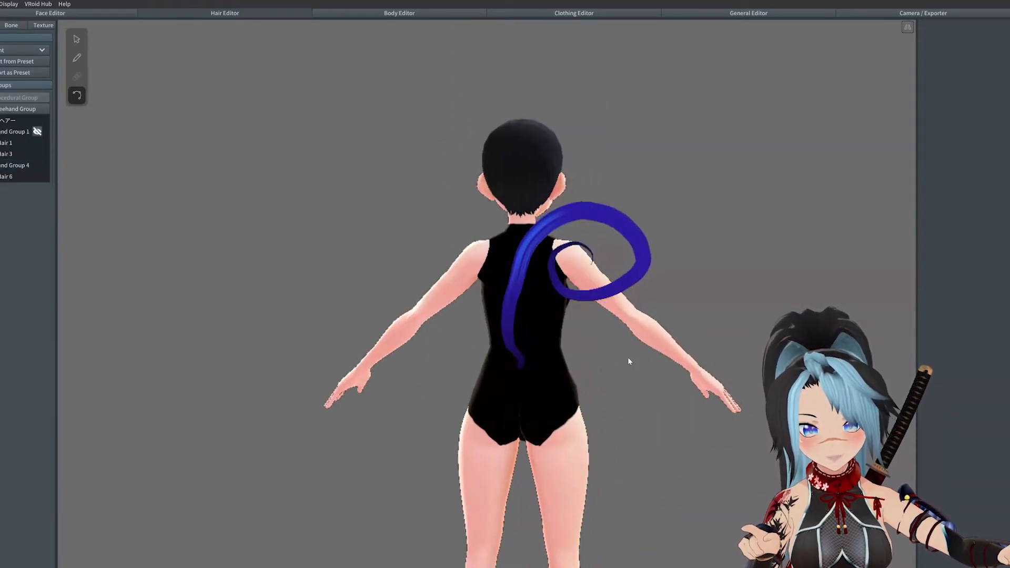
{"action": "left_click", "coordinate": [528, 355]}
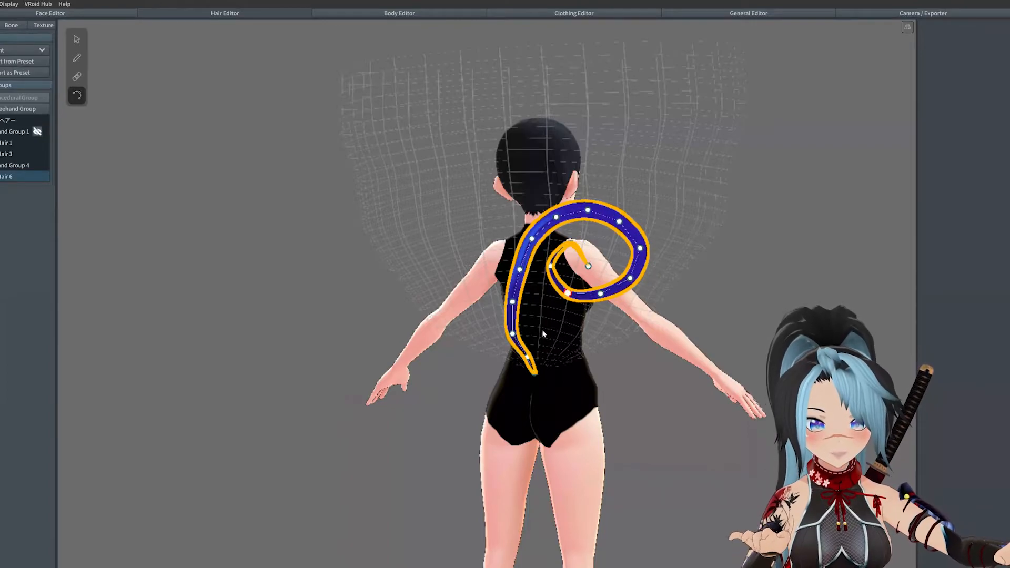
{"action": "left_click_drag", "start_coordinate": [512, 331], "coordinate": [514, 333]}
Step: Shift the tail strand's waist and mid-back control points so it runs hidden behind the torso in front view
{"action": "right_click_drag", "start_coordinate": [620, 336], "coordinate": [595, 340]}
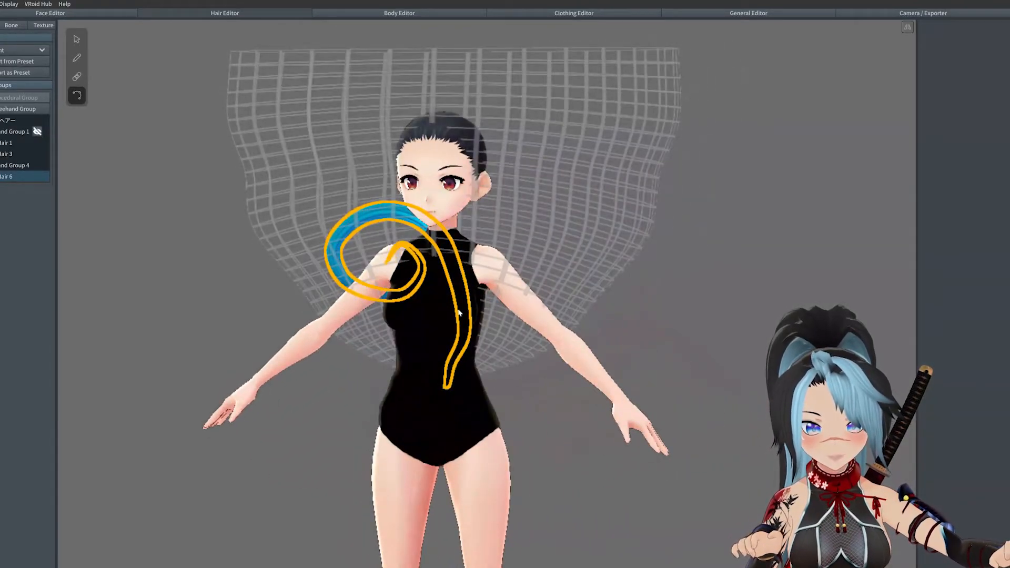
{"action": "left_click_drag", "start_coordinate": [462, 336], "coordinate": [461, 336]}
{"action": "right_click_drag", "start_coordinate": [463, 334], "coordinate": [480, 317]}
{"action": "left_click_drag", "start_coordinate": [462, 302], "coordinate": [456, 301]}
{"action": "left_click_drag", "start_coordinate": [383, 266], "coordinate": [335, 246]}
Step: Assign the dark grey material to the tail strand and set its width to 0.061 and thickness to 0.054
{"action": "left_click", "coordinate": [77, 38]}
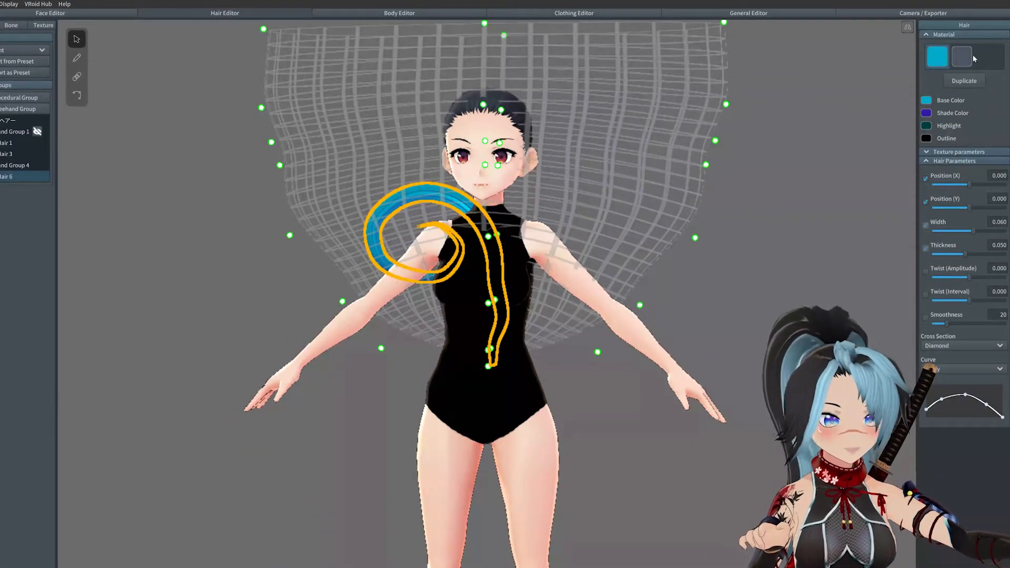
{"action": "left_click", "coordinate": [967, 57]}
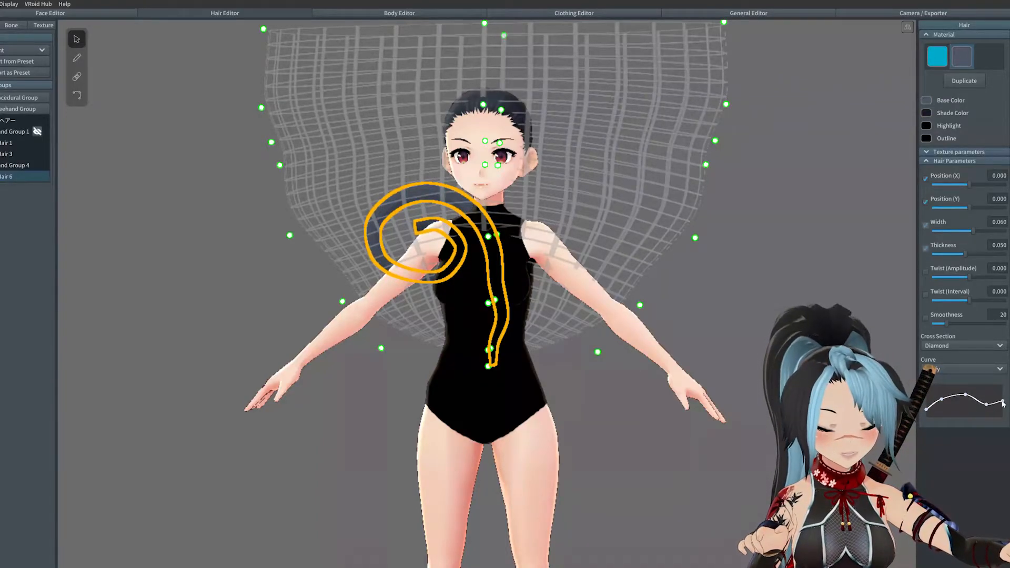
{"action": "left_click_drag", "start_coordinate": [972, 231], "coordinate": [981, 251]}
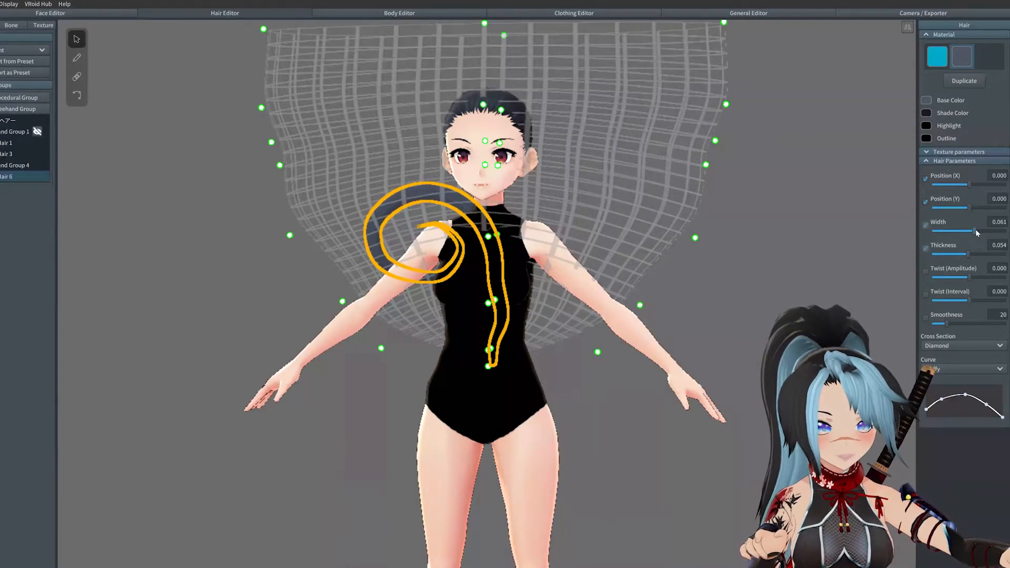
Step: Deselect the tail strand to check its grey colour without the selection outline, and reselect it
{"action": "left_click", "coordinate": [591, 218]}
{"action": "left_click", "coordinate": [389, 215]}
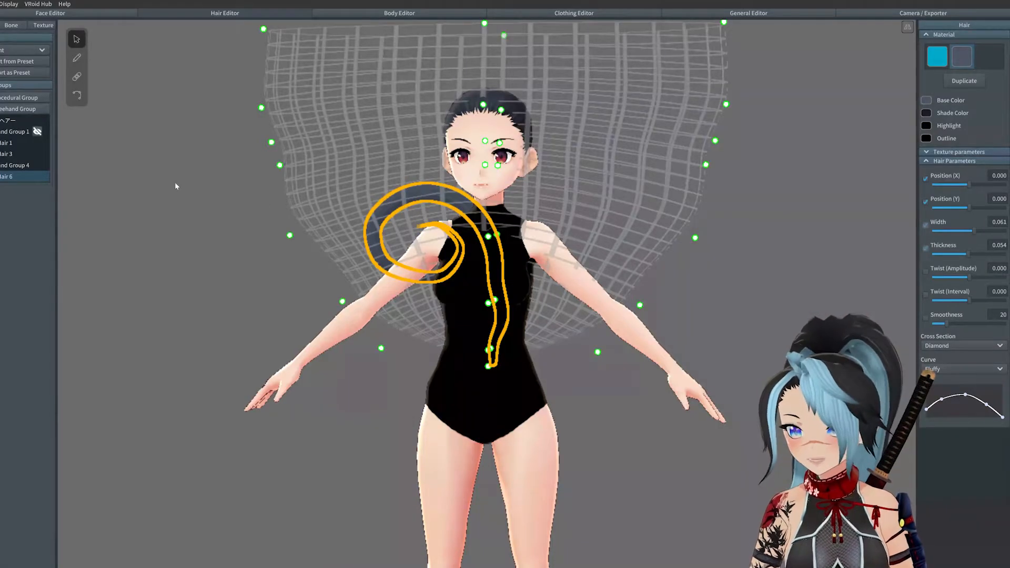
{"action": "left_click", "coordinate": [212, 174]}
{"action": "left_click", "coordinate": [369, 229]}
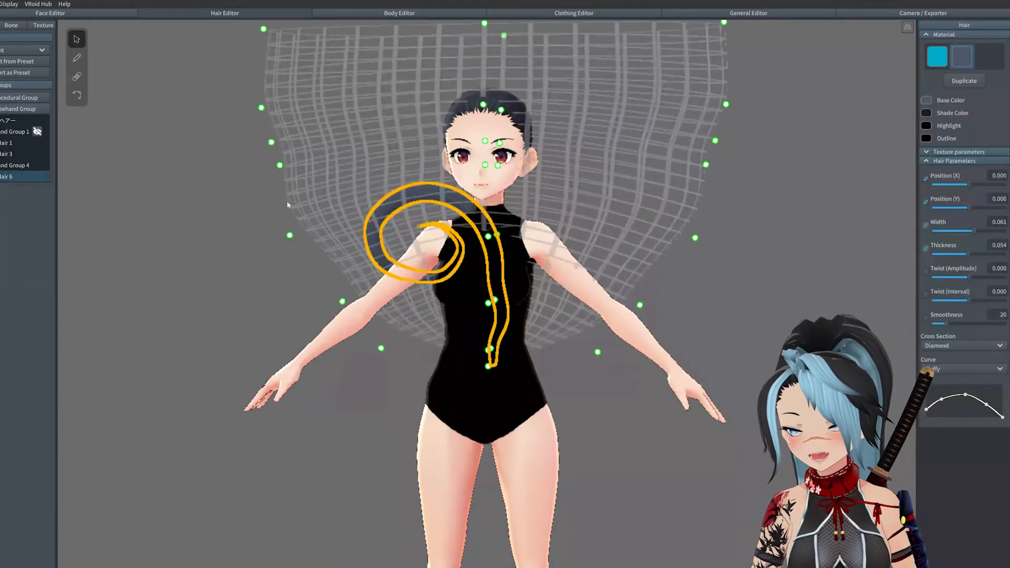
{"action": "left_click", "coordinate": [77, 95]}
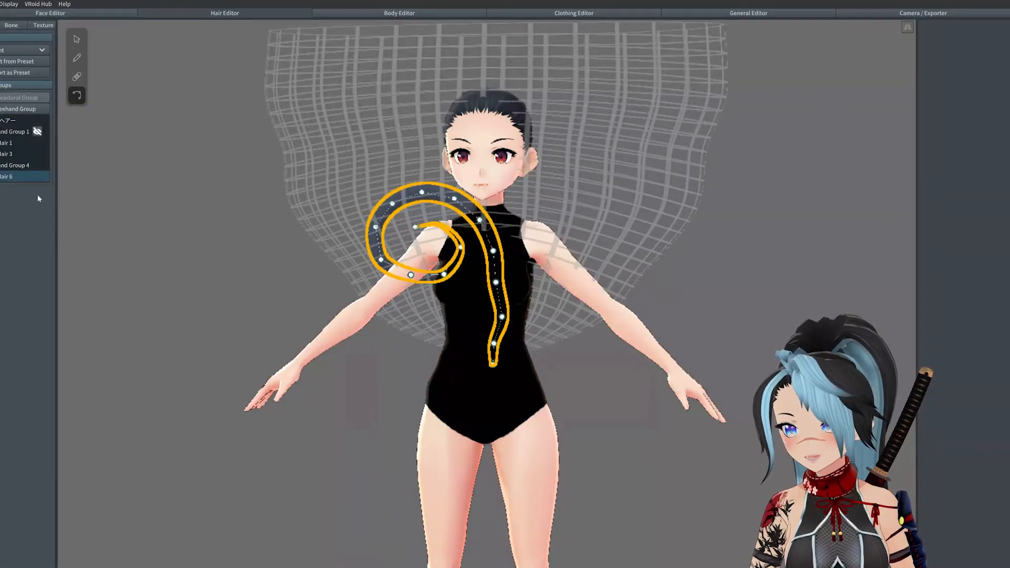
{"action": "left_click", "coordinate": [167, 230]}
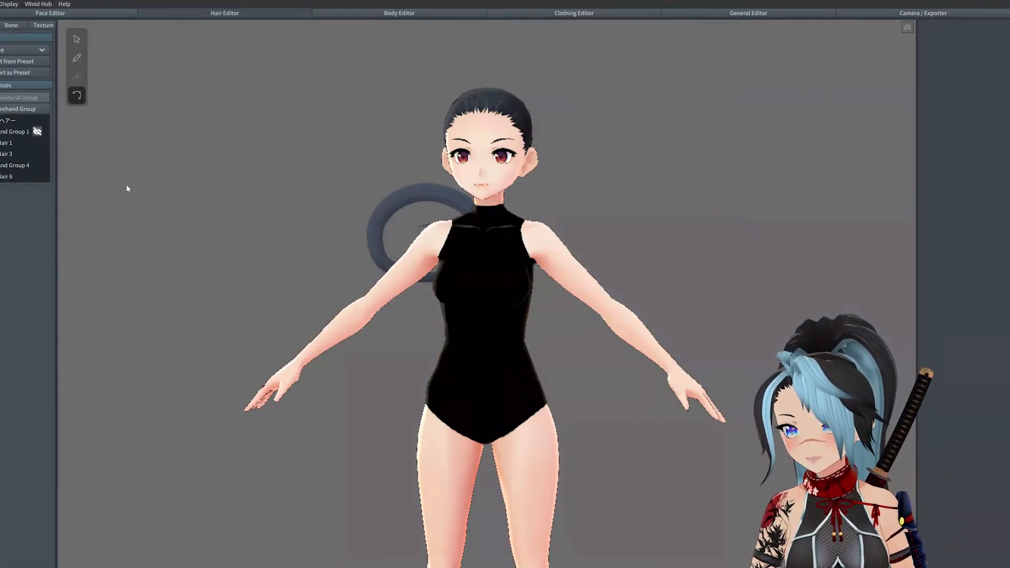
{"action": "left_click", "coordinate": [13, 176]}
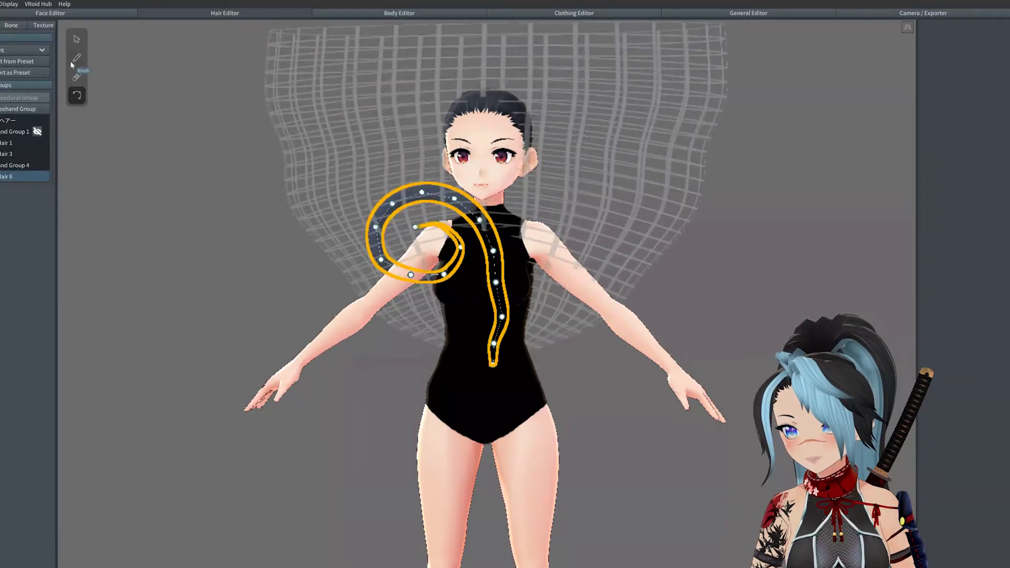
Step: Set the hair brush's cross section to Flat and its curve to Straight
{"action": "left_click", "coordinate": [78, 58]}
{"action": "left_click", "coordinate": [962, 416]}
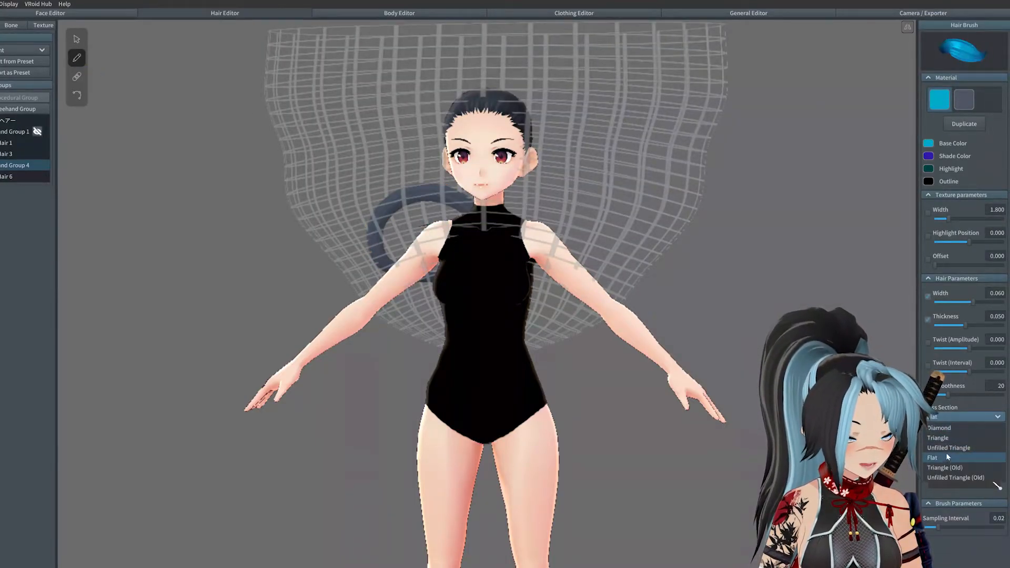
{"action": "left_click", "coordinate": [945, 456]}
{"action": "left_click", "coordinate": [949, 441]}
{"action": "left_click", "coordinate": [945, 466]}
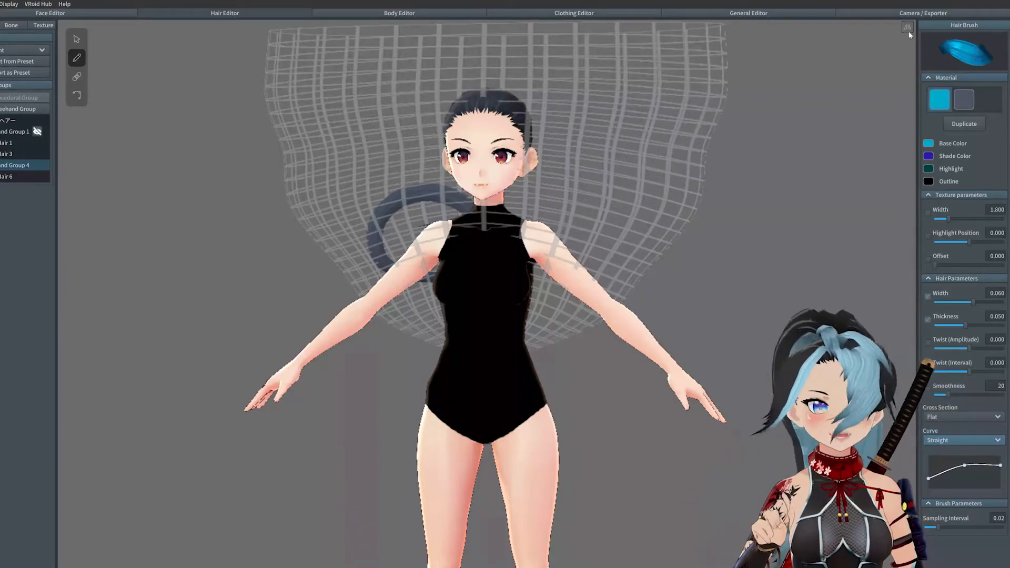
Step: Draw a short flat strand horizontally inside the tail's curl behind the shoulder, undoing the first vertical attempt
{"action": "right_click_drag", "start_coordinate": [488, 166], "coordinate": [382, 200]}
{"action": "scroll", "coordinate": [420, 169], "scroll_direction": "up", "scroll_amount": 2}
{"action": "right_click_drag", "start_coordinate": [421, 170], "coordinate": [411, 205]}
{"action": "left_click_drag", "start_coordinate": [407, 232], "coordinate": [408, 239]}
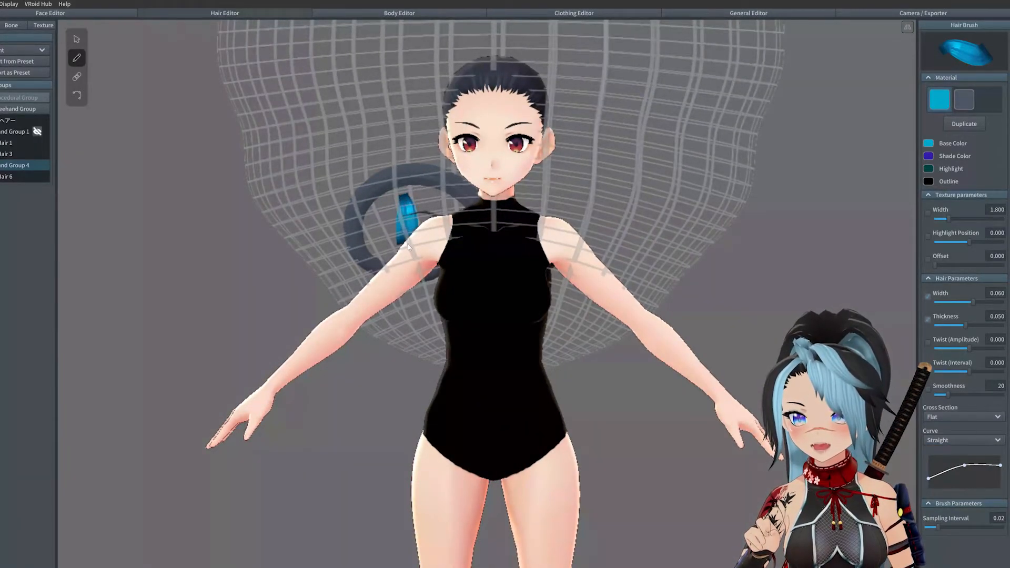
{"action": "key", "text": "ctrl+z"}
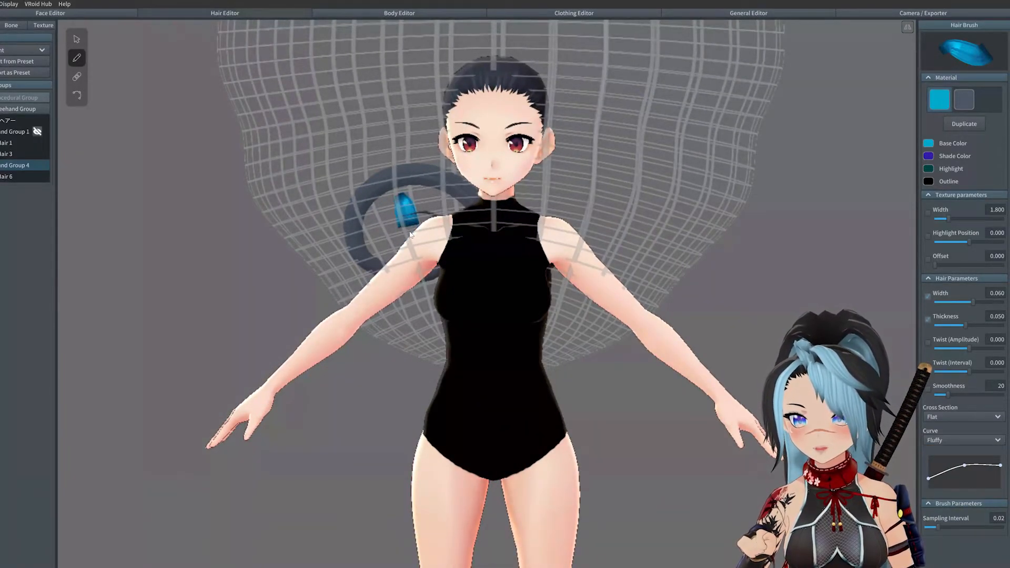
{"action": "left_click_drag", "start_coordinate": [382, 221], "coordinate": [430, 208]}
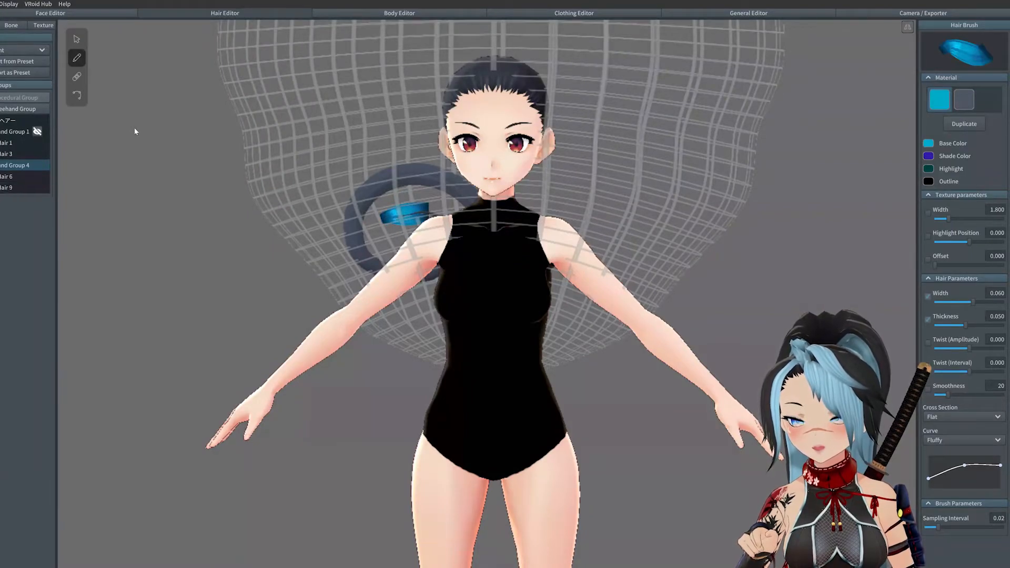
Step: Give the short flat strand its own duplicate of the dark grey material
{"action": "left_click", "coordinate": [42, 24]}
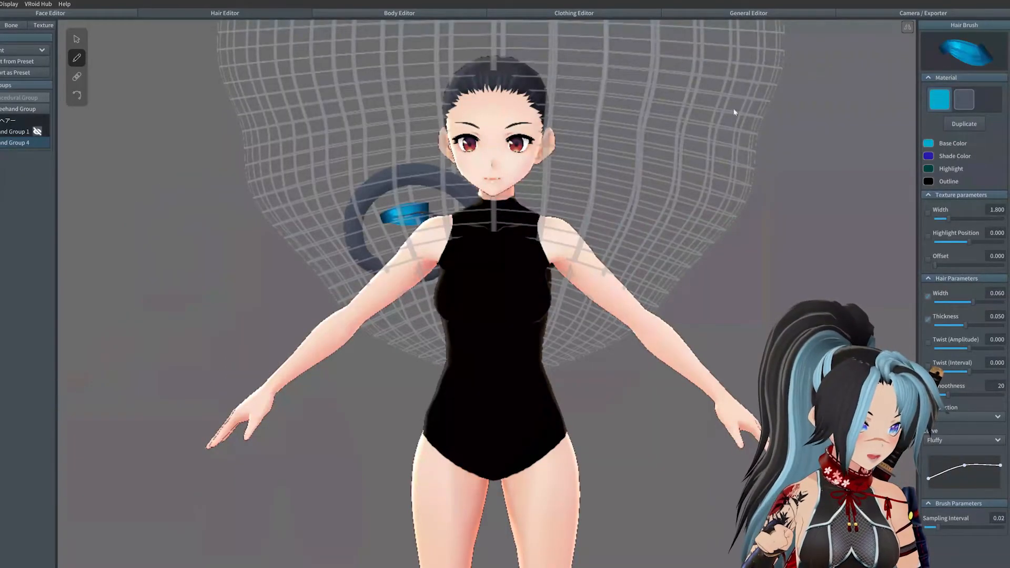
{"action": "left_click", "coordinate": [77, 39]}
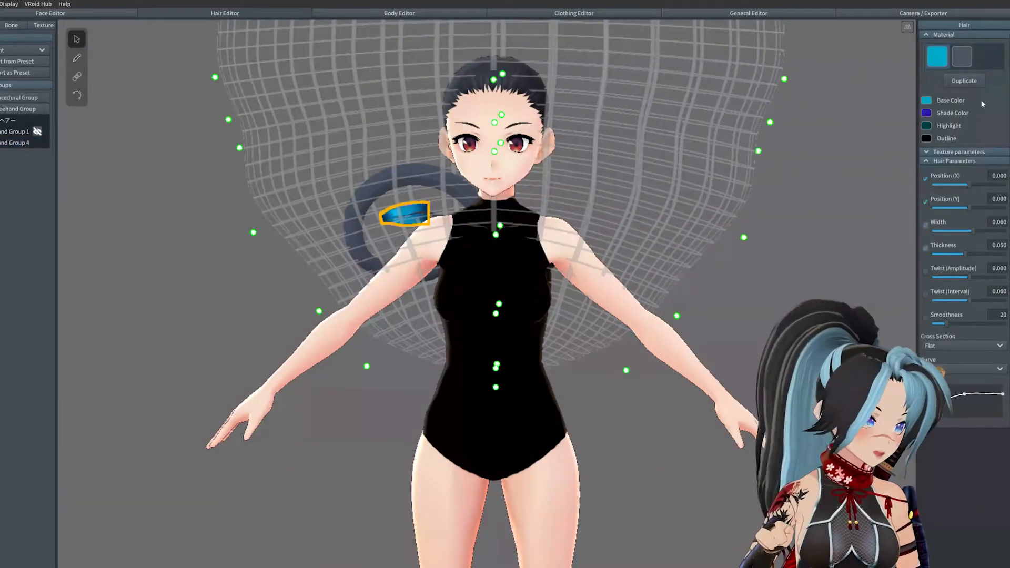
{"action": "left_click", "coordinate": [925, 152]}
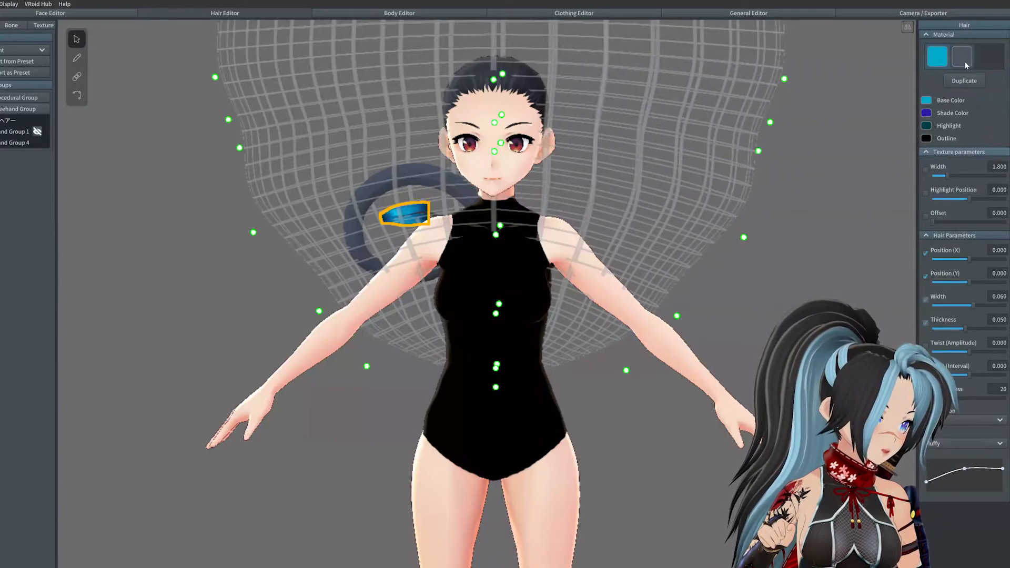
{"action": "left_click", "coordinate": [965, 81]}
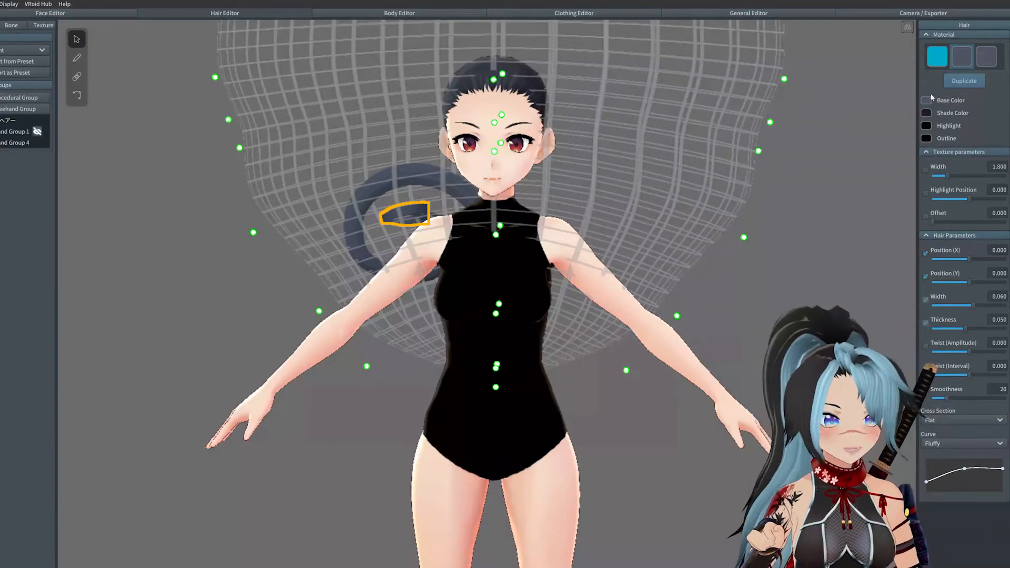
Step: Import the dark heart-shaped tail tip image into the duplicated material's hair texture layer
{"action": "left_click", "coordinate": [44, 26]}
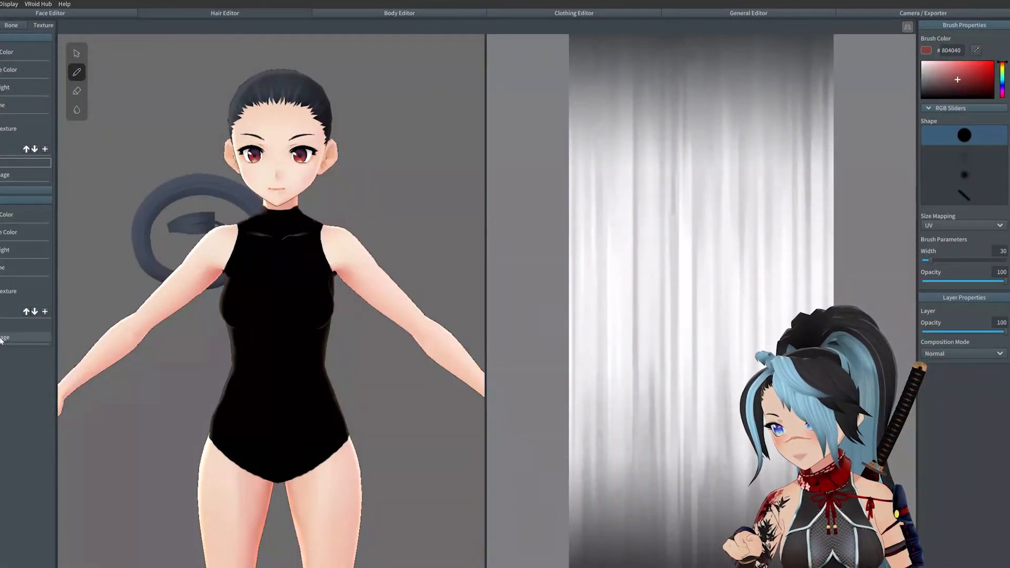
{"action": "right_click", "coordinate": [2, 339]}
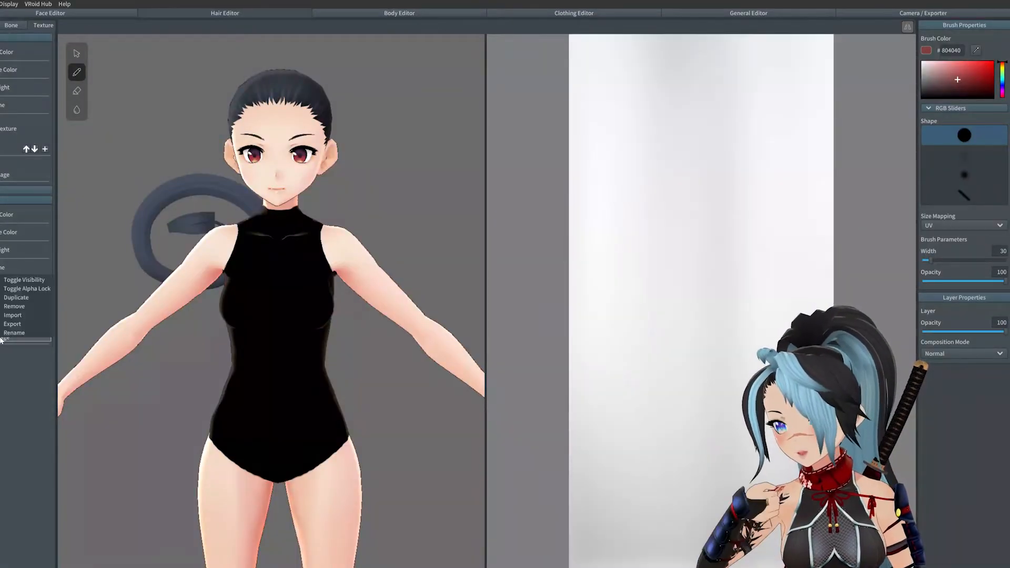
{"action": "left_click", "coordinate": [13, 315]}
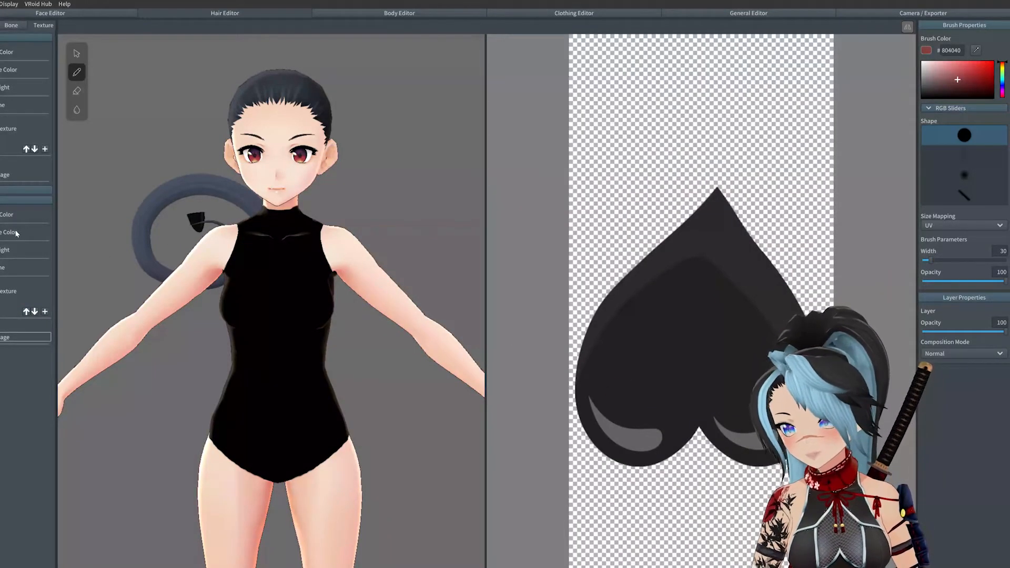
Step: Set the heart texture material's base, shade, highlight and outline colours to white
{"action": "left_click", "coordinate": [0, 233]}
{"action": "left_click", "coordinate": [0, 232]}
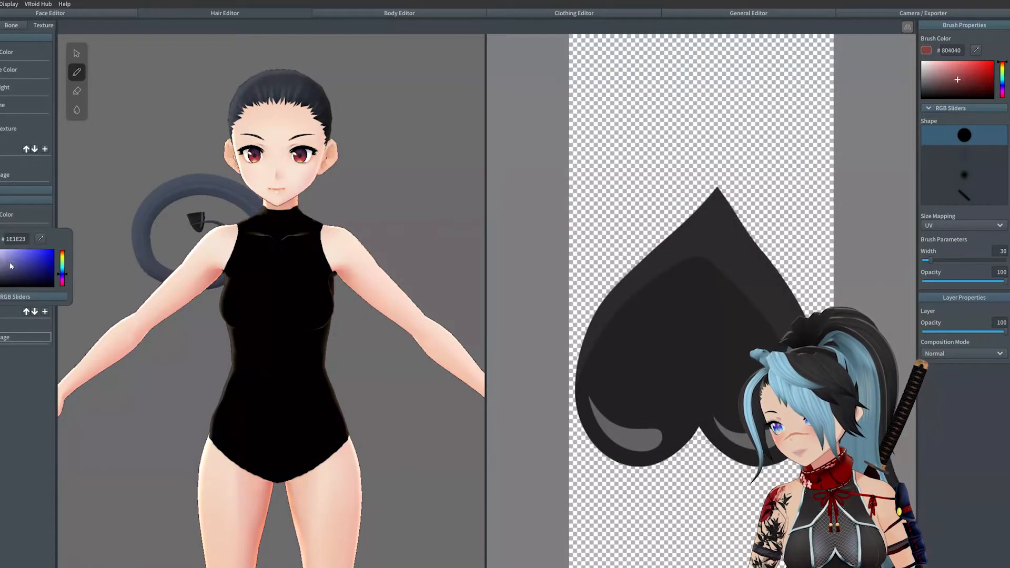
{"action": "left_click", "coordinate": [0, 232]}
{"action": "left_click", "coordinate": [0, 233]}
{"action": "left_click", "coordinate": [0, 250]}
{"action": "left_click", "coordinate": [193, 232]}
{"action": "scroll", "coordinate": [161, 227], "scroll_direction": "up", "scroll_amount": 1}
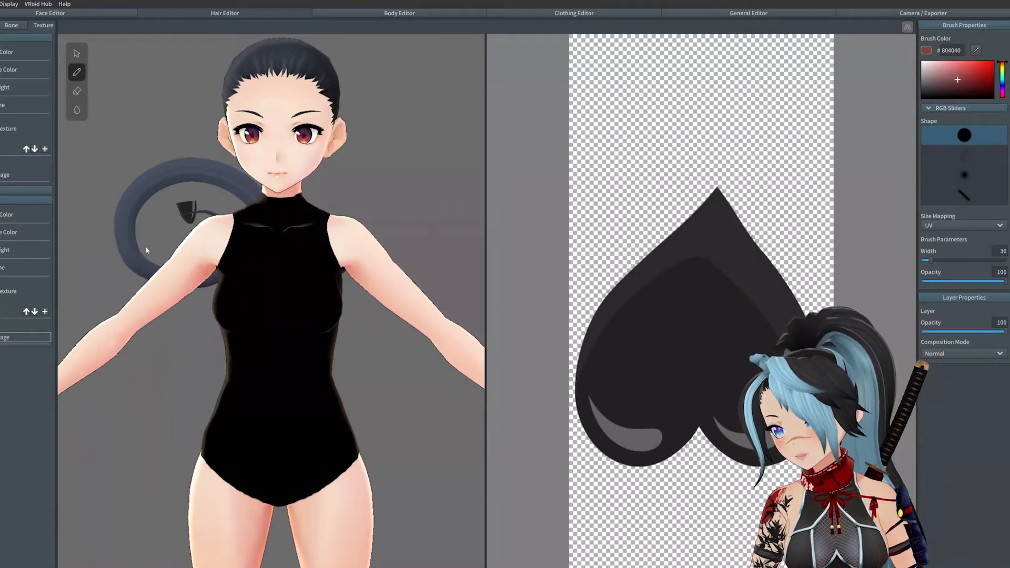
{"action": "right_click_drag", "start_coordinate": [146, 247], "coordinate": [168, 246]}
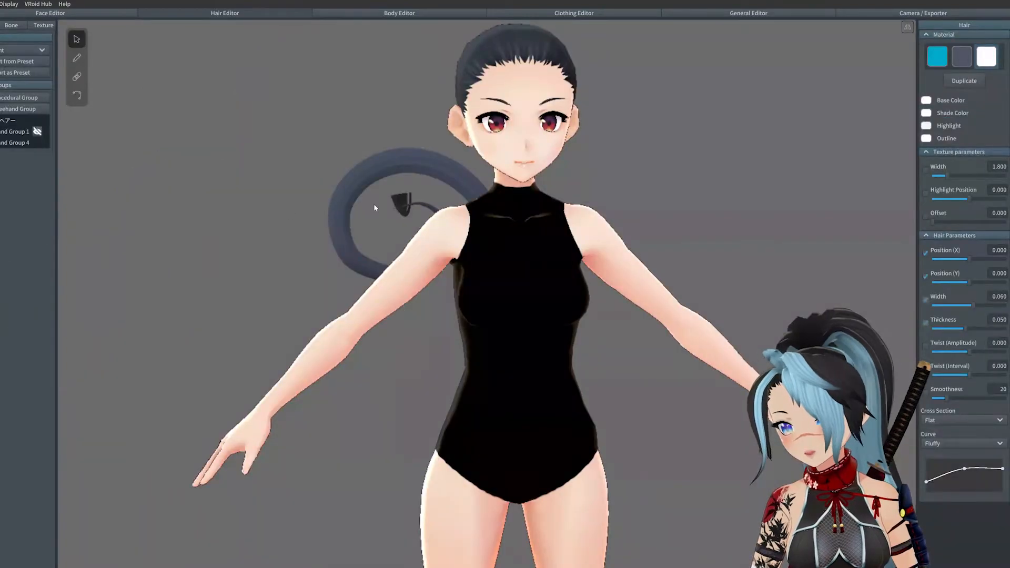
Step: Set the heart strand's texture width to 0.500 so the whole heart image fits on it
{"action": "left_click", "coordinate": [407, 203]}
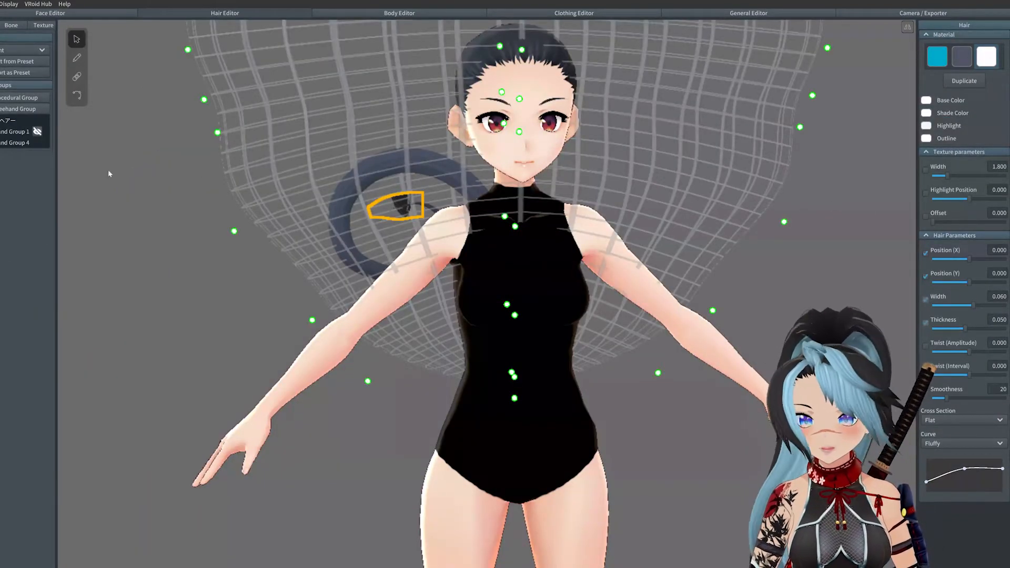
{"action": "right_click_drag", "start_coordinate": [837, 212], "coordinate": [827, 217]}
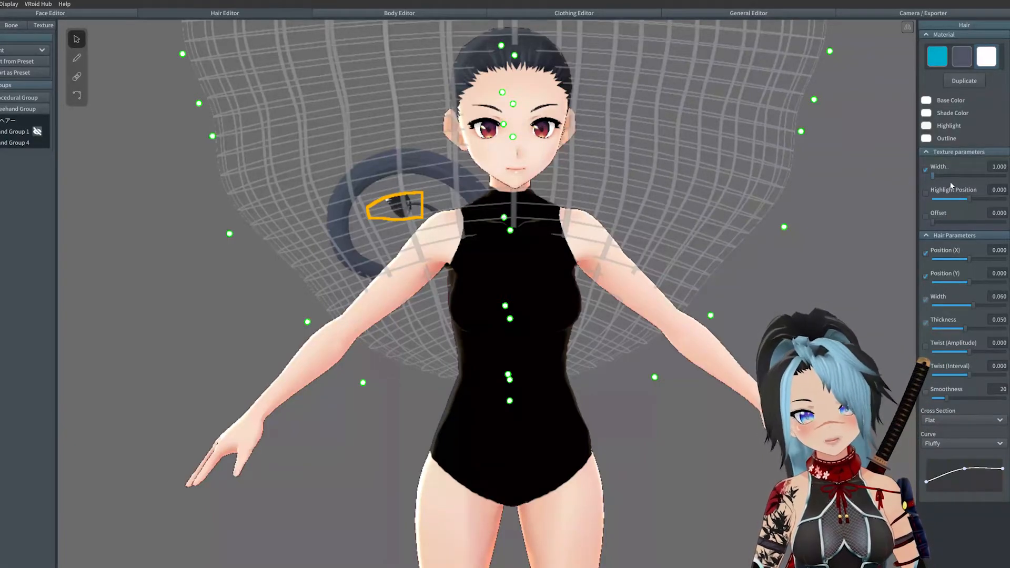
{"action": "left_click", "coordinate": [883, 201]}
{"action": "scroll", "coordinate": [338, 147], "scroll_direction": "up", "scroll_amount": 6}
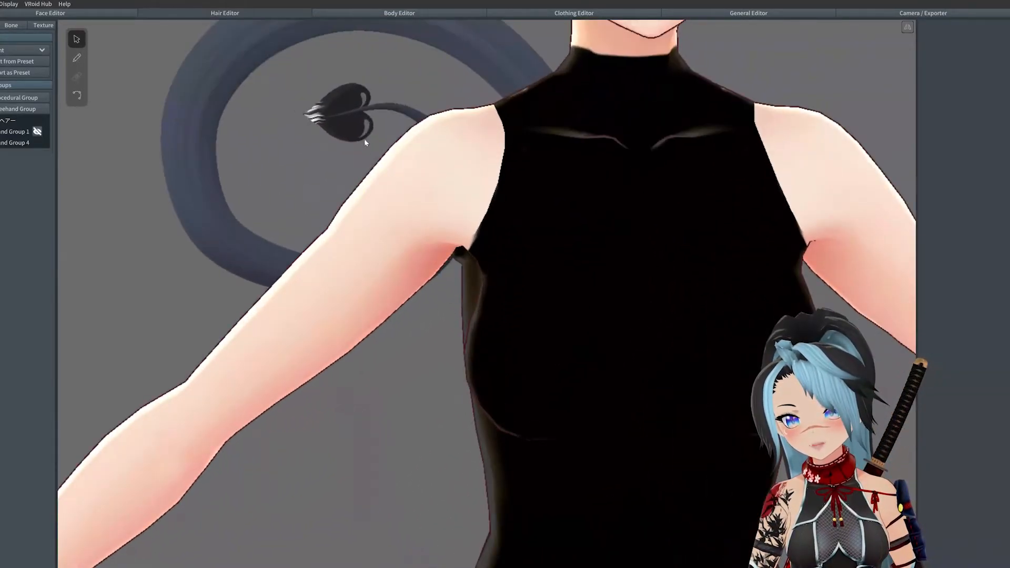
{"action": "left_click", "coordinate": [365, 142]}
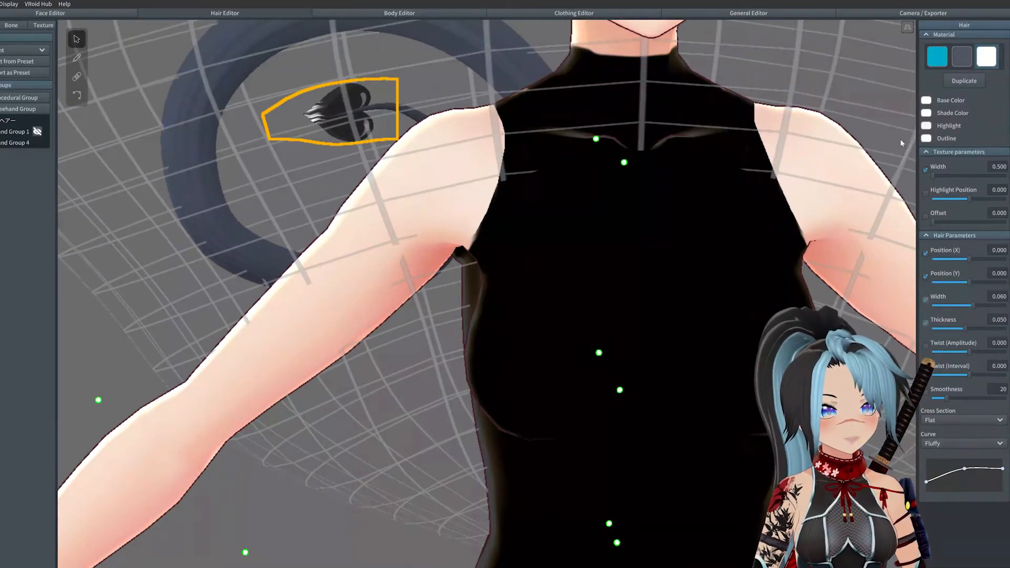
Step: Set the heart material's highlight colour to black and the strand's highlight position to 0.045
{"action": "left_click", "coordinate": [926, 138]}
{"action": "left_click", "coordinate": [381, 141]}
{"action": "right_click_drag", "start_coordinate": [375, 121], "coordinate": [444, 131]}
{"action": "right_click_drag", "start_coordinate": [568, 136], "coordinate": [451, 141]}
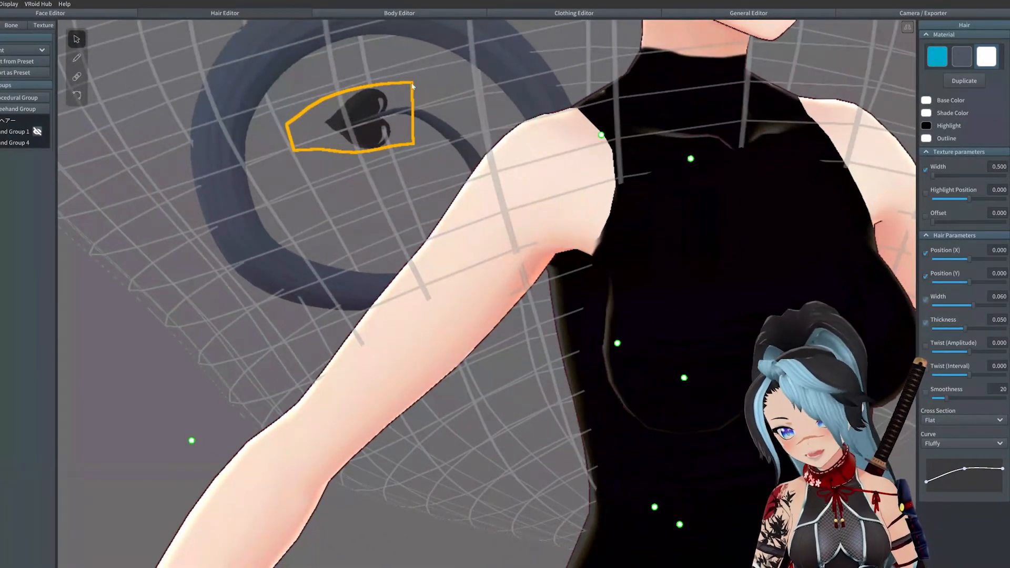
{"action": "scroll", "coordinate": [372, 111], "scroll_direction": "down", "scroll_amount": 2}
{"action": "mouse_move", "coordinate": [972, 198]}
{"action": "left_mouse_down"}
{"action": "mouse_move", "coordinate": [989, 200]}
{"action": "mouse_move", "coordinate": [970, 203]}
{"action": "left_mouse_up"}
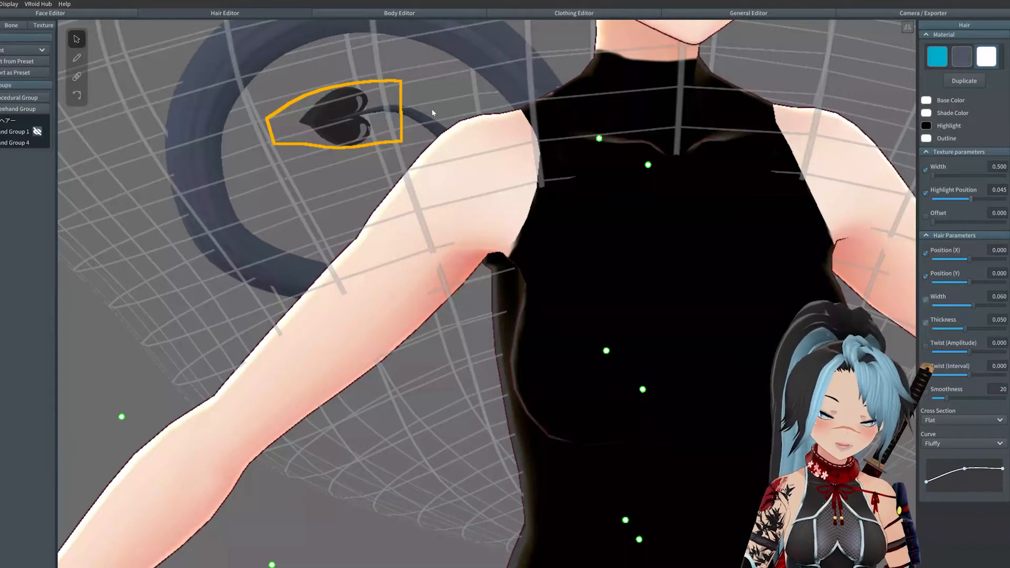
Step: Widen the heart strand to 0.092, try a texture width of 1.000 and return it to 0.5
{"action": "scroll", "coordinate": [370, 137], "scroll_direction": "down", "scroll_amount": 2}
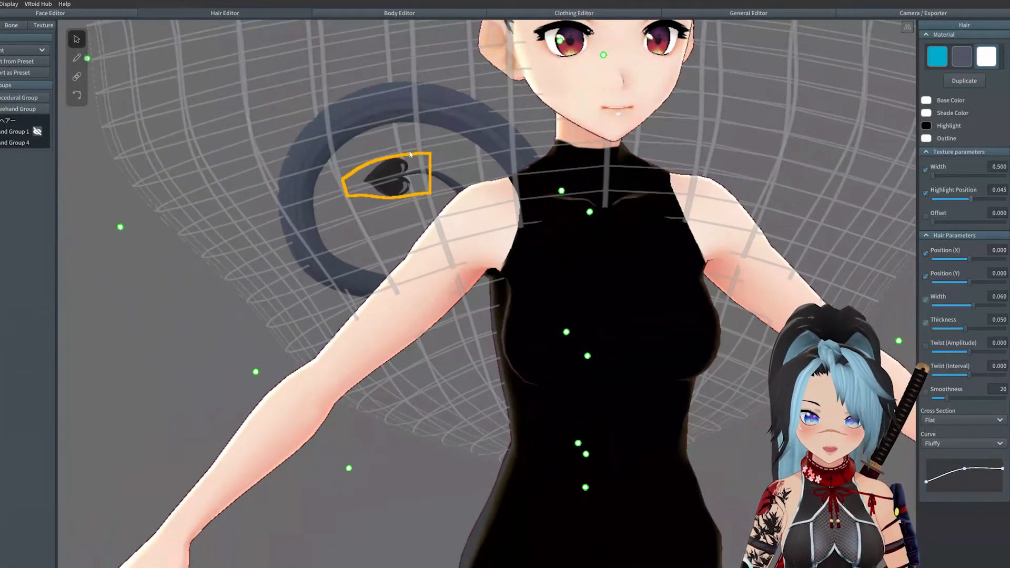
{"action": "left_click_drag", "start_coordinate": [966, 309], "coordinate": [1005, 311]}
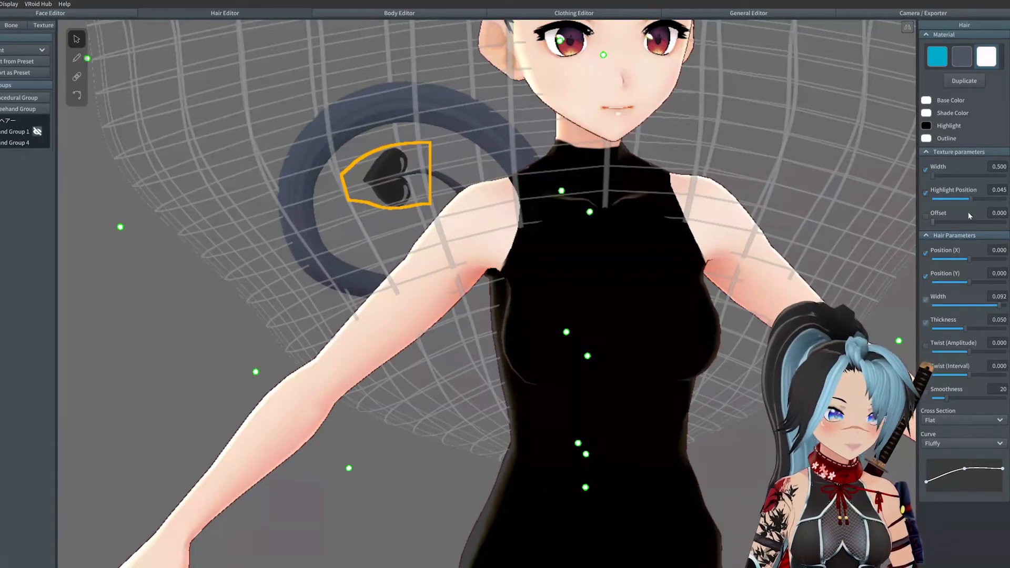
{"action": "left_click", "coordinate": [938, 175]}
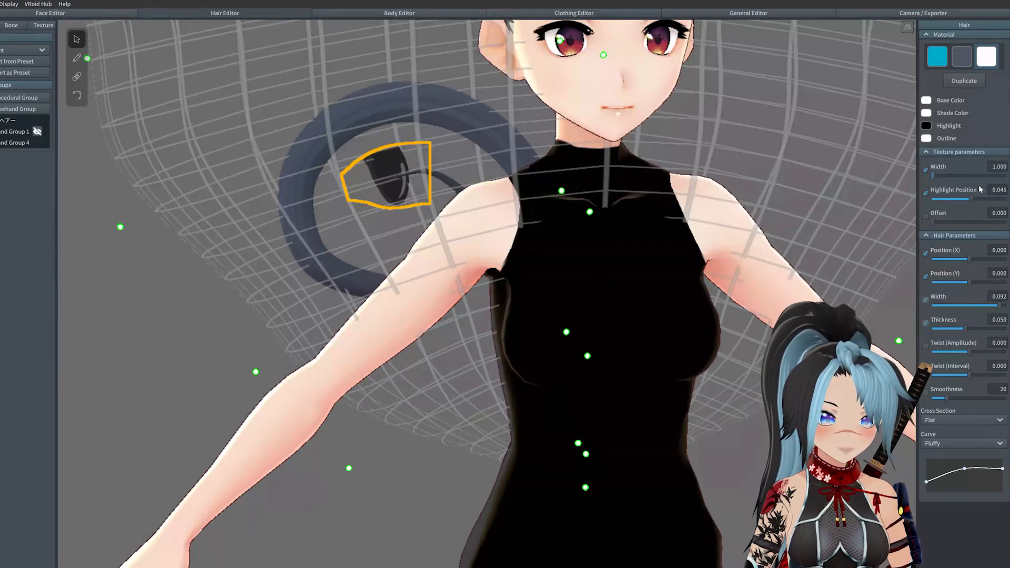
{"action": "left_click", "coordinate": [991, 168]}
{"action": "type", "text": ".5"}
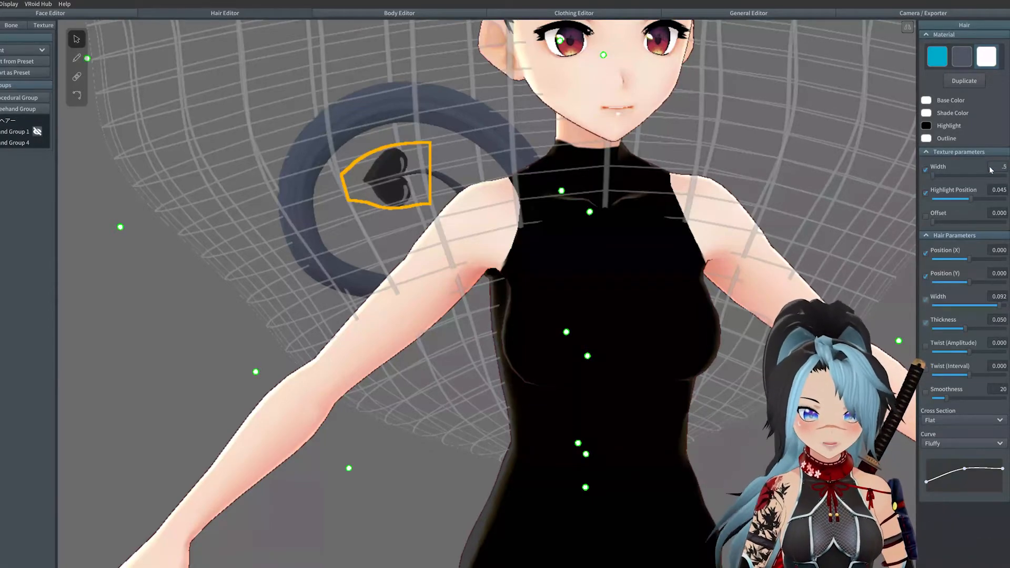
Step: Set the heart strand's width to 0.100 and thickness to 0.034, undoing a trial of the texture offset
{"action": "left_click_drag", "start_coordinate": [978, 200], "coordinate": [928, 225]}
{"action": "left_click", "coordinate": [924, 216]}
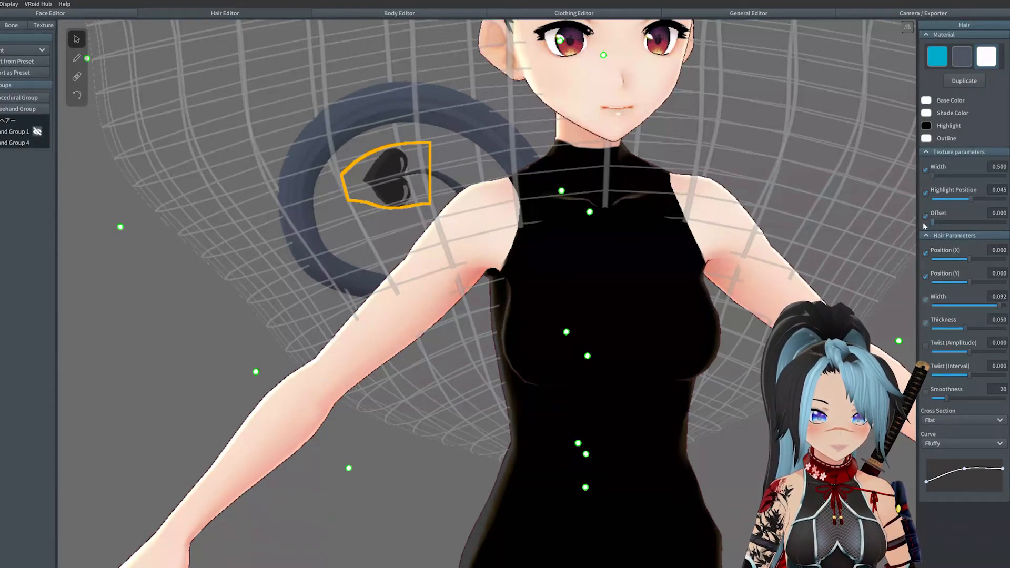
{"action": "key", "text": "ctrl+z"}
{"action": "left_click_drag", "start_coordinate": [1000, 307], "coordinate": [1008, 307]}
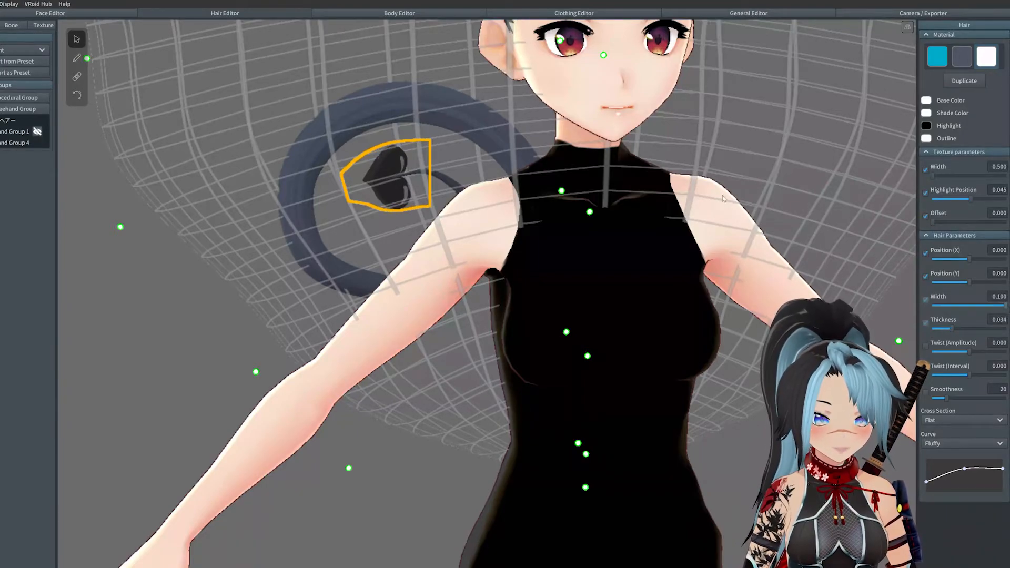
Step: Lengthen the heart strand by pulling its end control point outward and adjusting the neighbouring point
{"action": "left_click", "coordinate": [76, 99]}
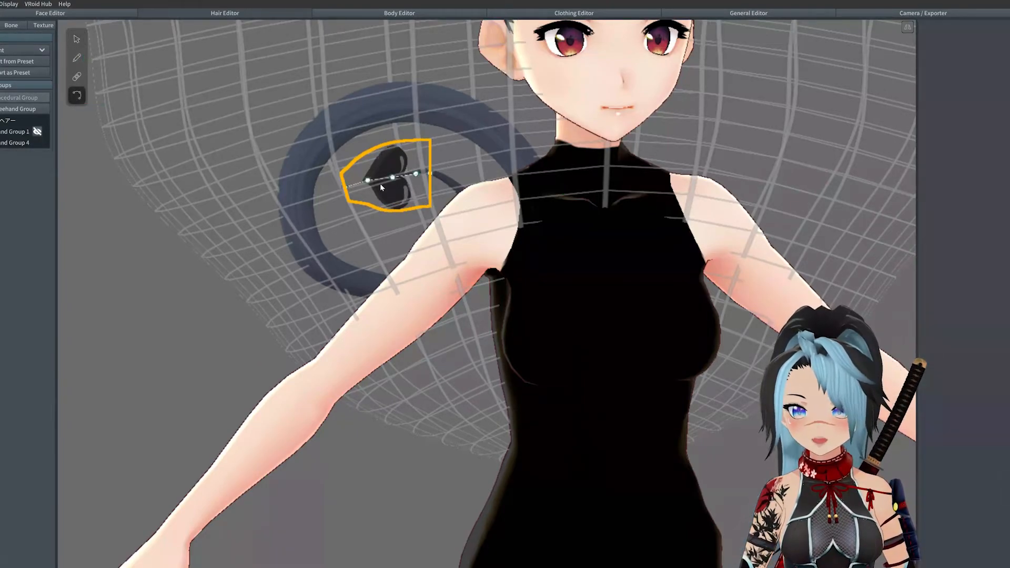
{"action": "left_click_drag", "start_coordinate": [350, 188], "coordinate": [292, 190]}
{"action": "left_click", "coordinate": [373, 181]}
{"action": "left_click_drag", "start_coordinate": [376, 181], "coordinate": [375, 180]}
{"action": "left_click_drag", "start_coordinate": [294, 190], "coordinate": [302, 193]}
{"action": "right_click_drag", "start_coordinate": [302, 194], "coordinate": [349, 202]}
{"action": "scroll", "coordinate": [284, 233], "scroll_direction": "down", "scroll_amount": 2}
Step: Give the curled tail strand a duplicate of the dark grey material and set its base colour to black
{"action": "left_click", "coordinate": [219, 239]}
{"action": "left_click", "coordinate": [346, 201]}
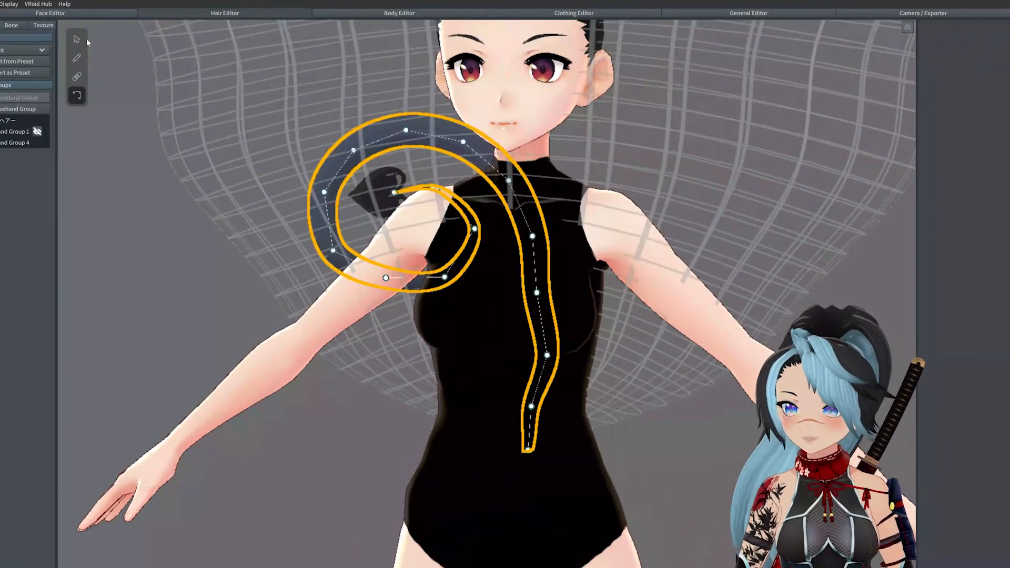
{"action": "left_click", "coordinate": [75, 41]}
{"action": "left_click", "coordinate": [963, 82]}
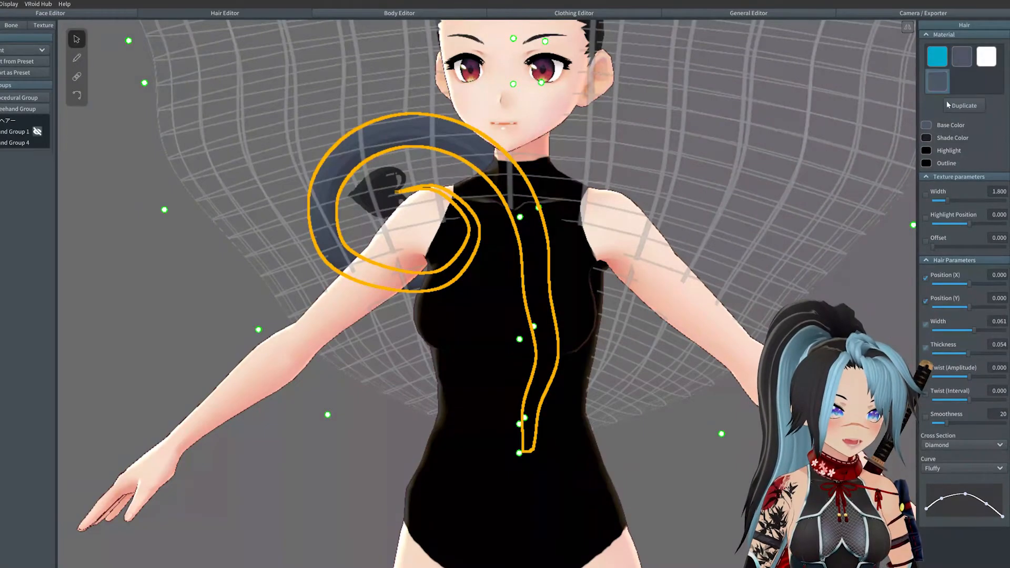
{"action": "left_click", "coordinate": [925, 125]}
{"action": "left_click", "coordinate": [749, 142]}
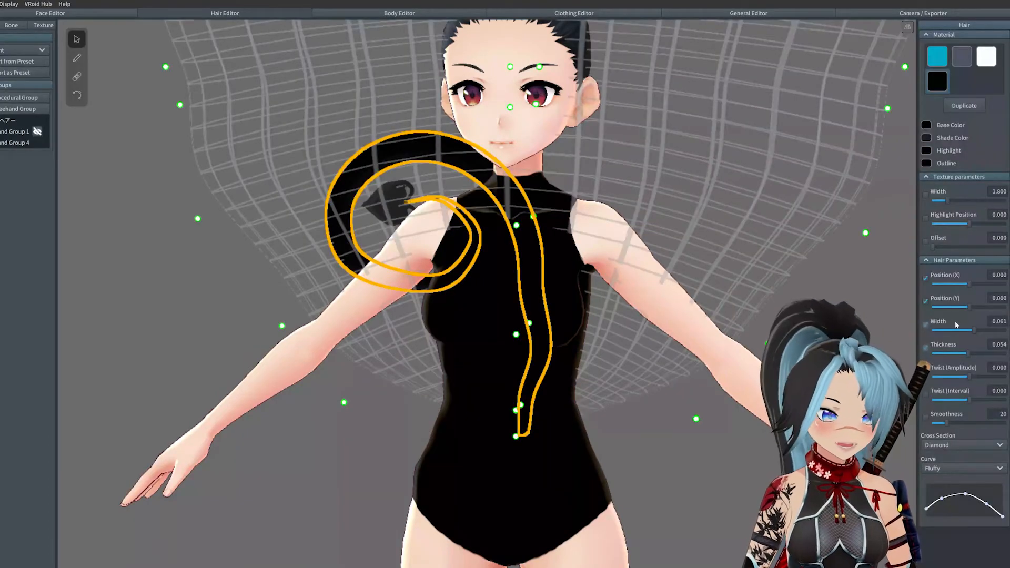
Step: Thin the tail strand to width 0.037 and thickness 0.031 and check it from behind
{"action": "left_click_drag", "start_coordinate": [966, 353], "coordinate": [966, 330]}
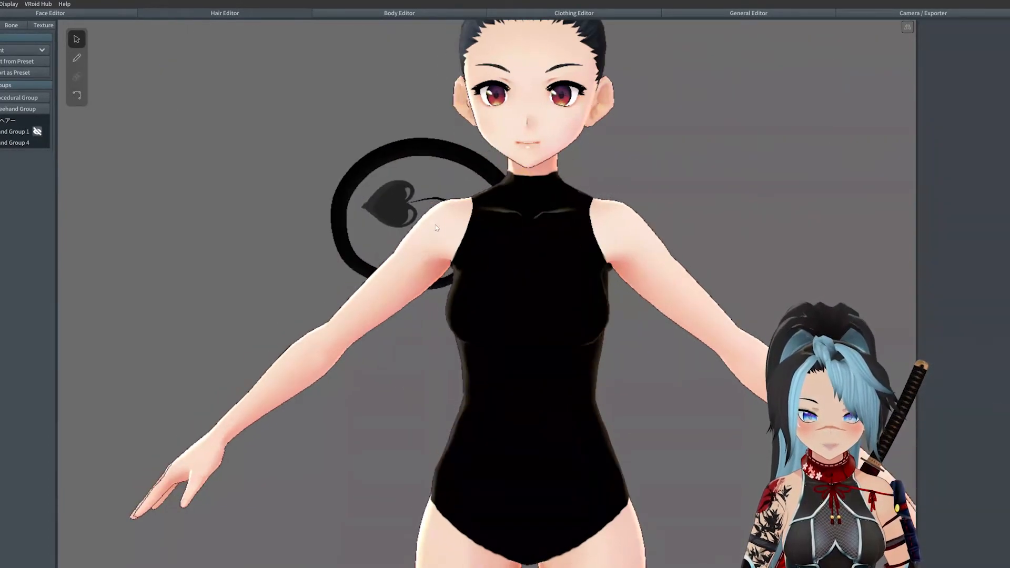
{"action": "right_click_drag", "start_coordinate": [435, 225], "coordinate": [470, 221]}
{"action": "scroll", "coordinate": [585, 200], "scroll_direction": "up", "scroll_amount": 3}
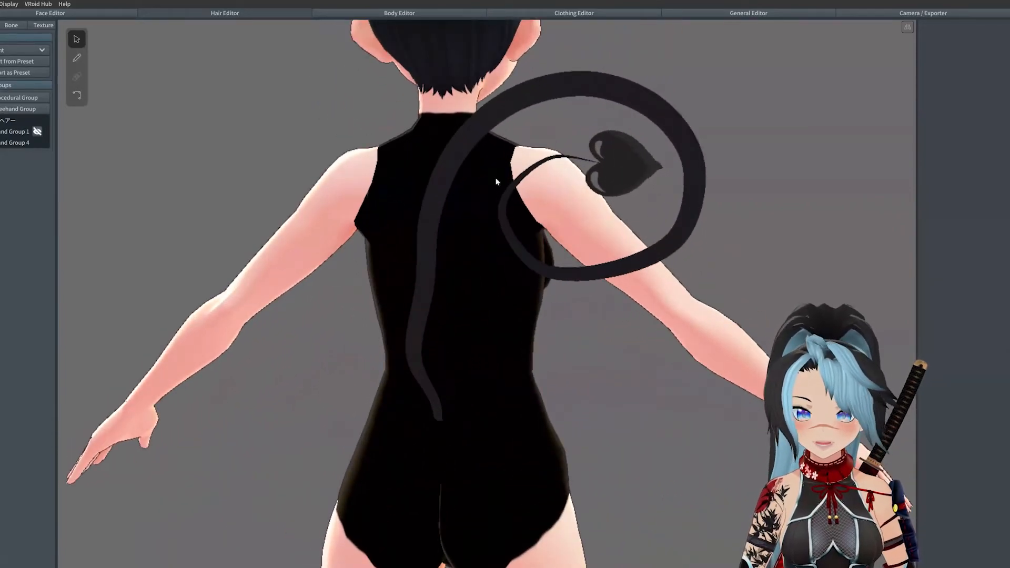
Step: Reposition the heart strand's control points to align the tip with the tail's end, undoing the first attempt
{"action": "left_click", "coordinate": [10, 145]}
{"action": "left_click", "coordinate": [585, 169]}
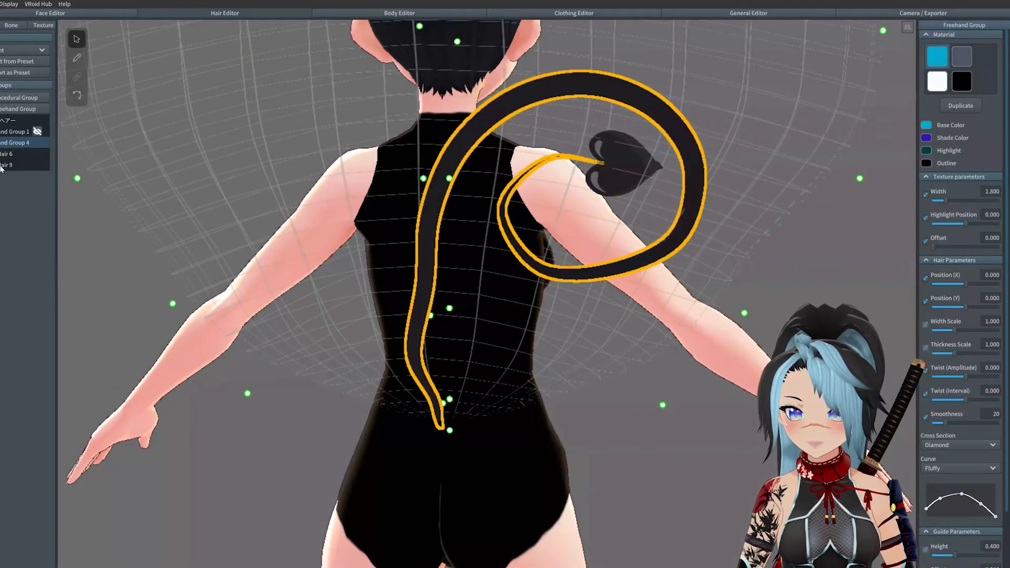
{"action": "left_click_drag", "start_coordinate": [552, 158], "coordinate": [555, 169]}
{"action": "key", "text": "ctrl+z"}
{"action": "right_click_drag", "start_coordinate": [557, 171], "coordinate": [601, 182]}
{"action": "left_click_drag", "start_coordinate": [419, 163], "coordinate": [435, 160]}
{"action": "left_click", "coordinate": [360, 168]}
{"action": "left_click_drag", "start_coordinate": [273, 175], "coordinate": [296, 176]}
{"action": "left_click_drag", "start_coordinate": [434, 160], "coordinate": [433, 160]}
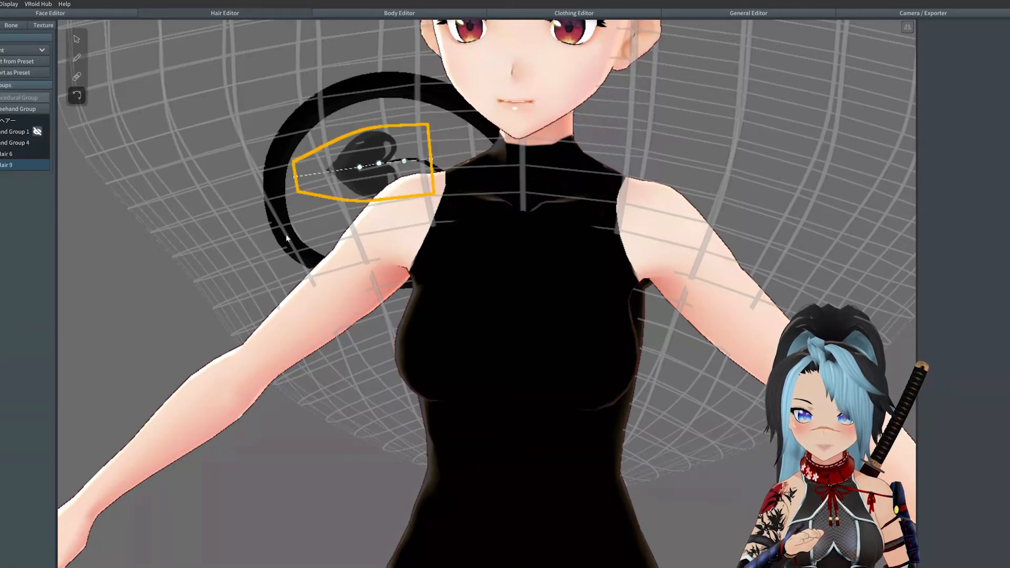
Step: Change the base colour of the curled tail strand's material to dark grey #313131
{"action": "scroll", "coordinate": [211, 237], "scroll_direction": "down", "scroll_amount": 2}
{"action": "left_click", "coordinate": [136, 236]}
{"action": "scroll", "coordinate": [321, 218], "scroll_direction": "down", "scroll_amount": 2}
{"action": "scroll", "coordinate": [321, 217], "scroll_direction": "down", "scroll_amount": 2}
{"action": "right_click_drag", "start_coordinate": [321, 217], "coordinate": [447, 201]}
{"action": "left_click", "coordinate": [453, 157]}
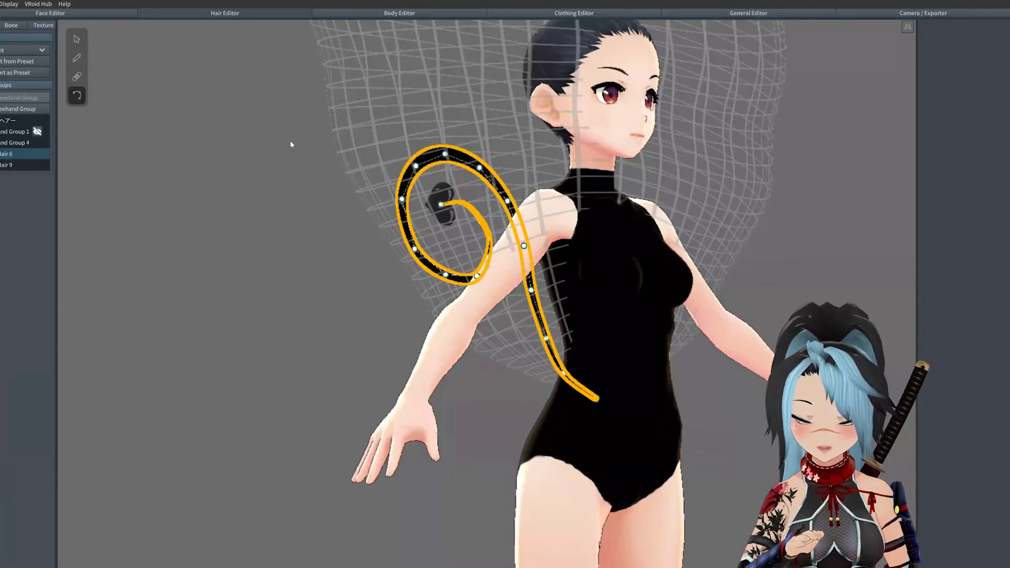
{"action": "right_click_drag", "start_coordinate": [292, 145], "coordinate": [249, 143]}
{"action": "left_click", "coordinate": [78, 40]}
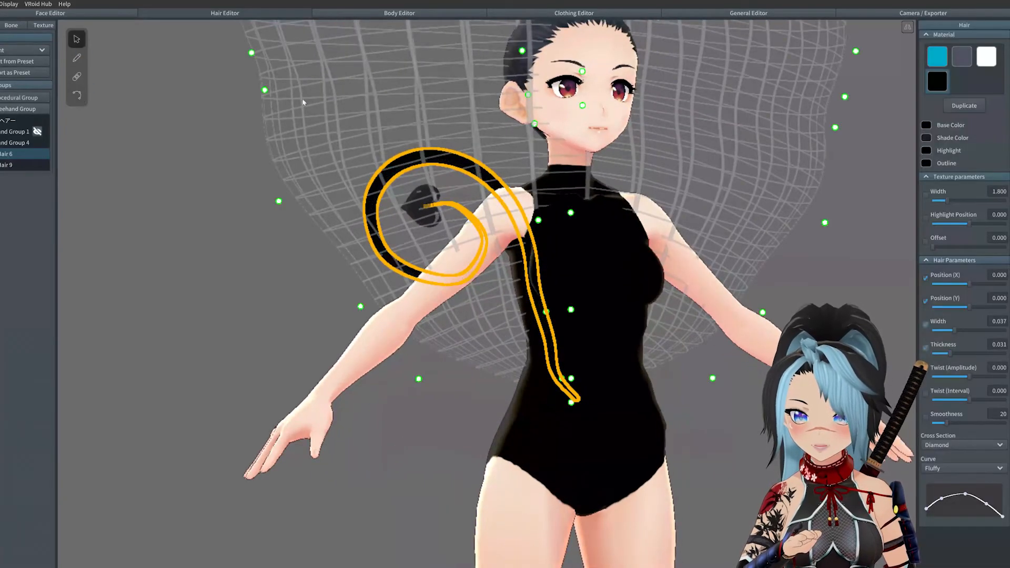
{"action": "left_click", "coordinate": [926, 126]}
{"action": "left_click", "coordinate": [858, 159]}
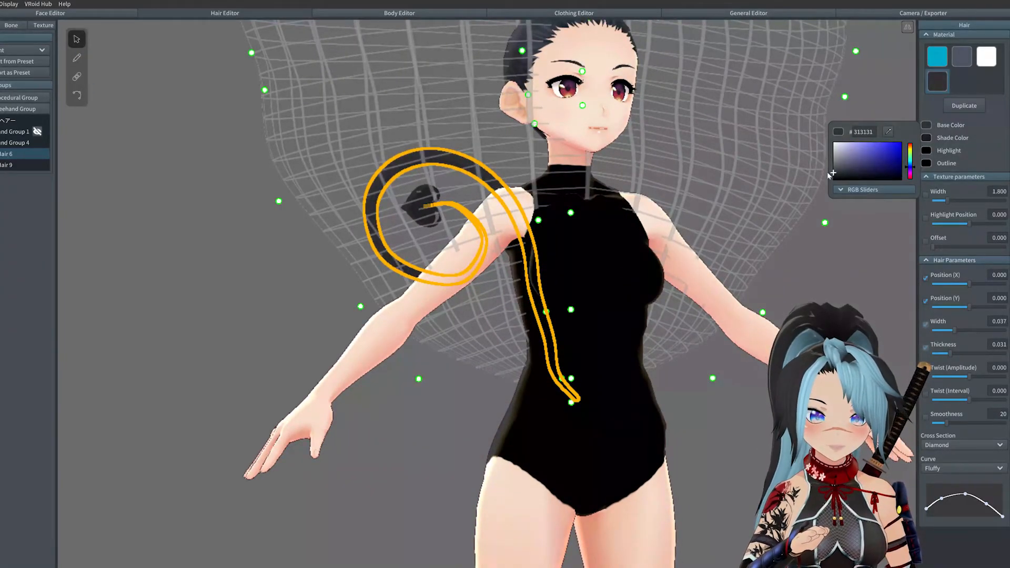
{"action": "left_click", "coordinate": [791, 269]}
{"action": "left_click", "coordinate": [791, 269]}
{"action": "right_click_drag", "start_coordinate": [791, 269], "coordinate": [756, 275]}
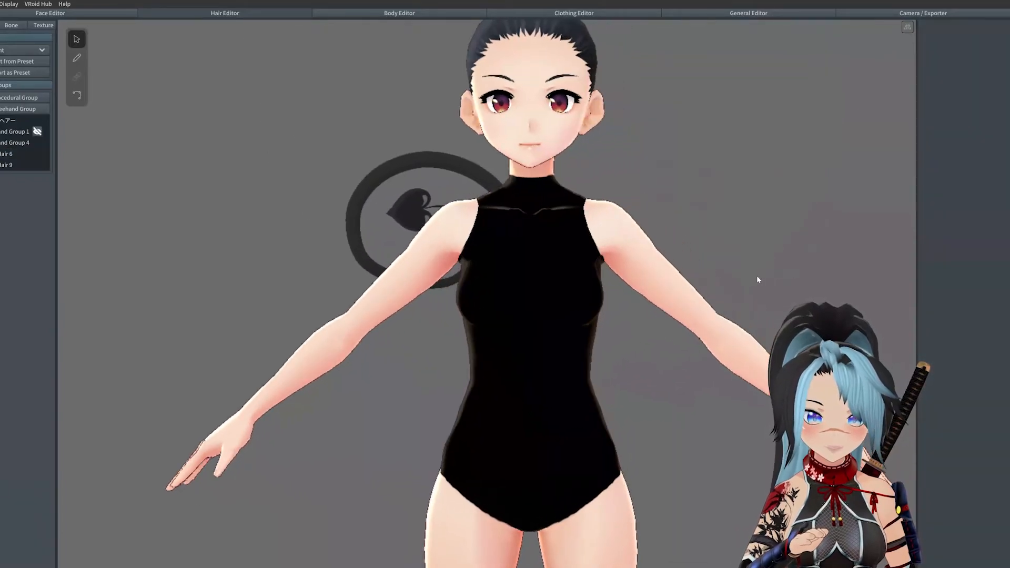
Step: Inspect the finished curled tail strand and its heart-shaped tip from behind and from the front
{"action": "left_click", "coordinate": [422, 169]}
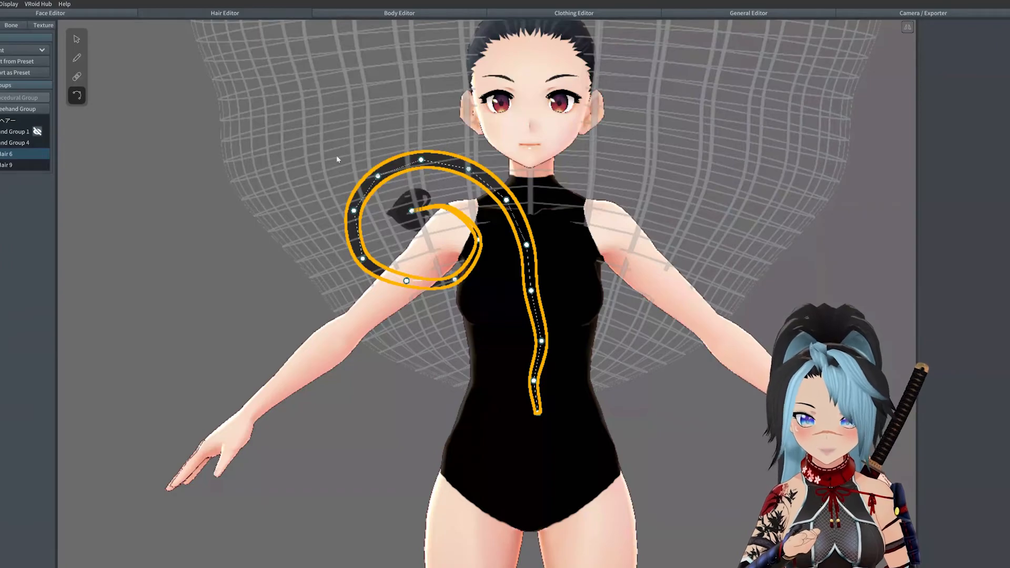
{"action": "left_click", "coordinate": [77, 40]}
{"action": "left_click", "coordinate": [161, 167]}
{"action": "right_click_drag", "start_coordinate": [163, 169], "coordinate": [447, 163]}
{"action": "left_click", "coordinate": [518, 164]}
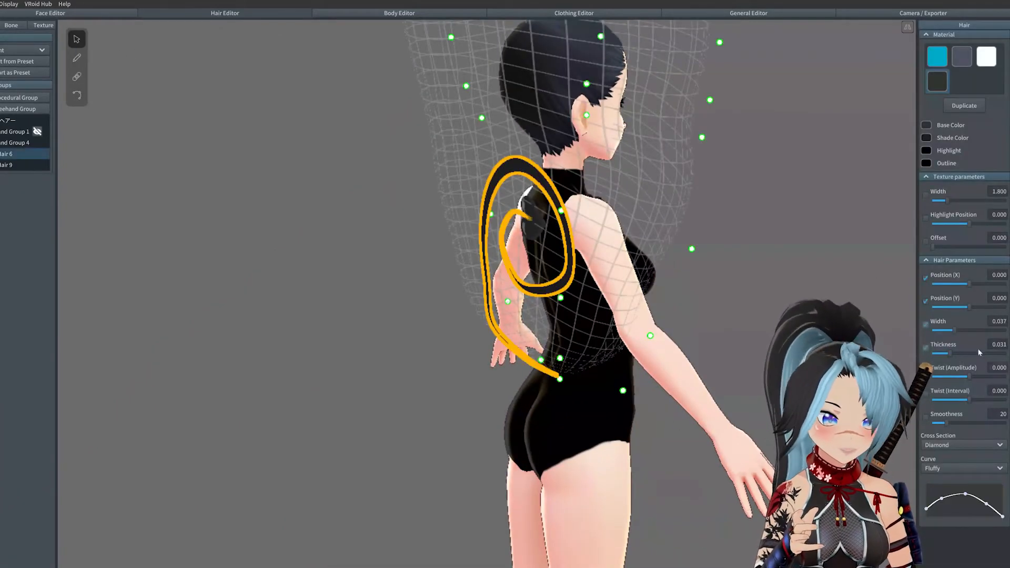
{"action": "left_click", "coordinate": [755, 286]}
{"action": "right_click_drag", "start_coordinate": [755, 286], "coordinate": [679, 263]}
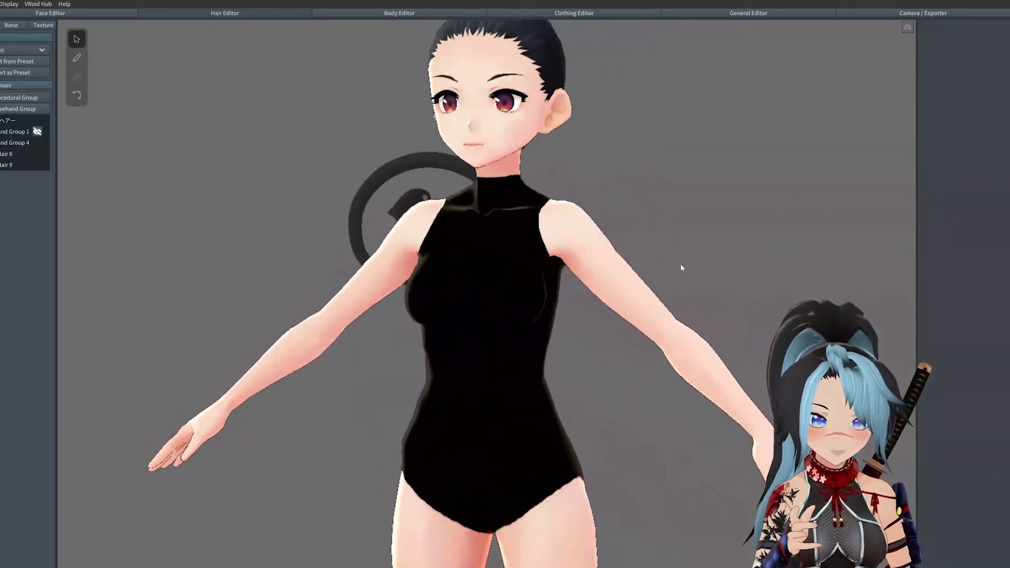
{"action": "scroll", "coordinate": [592, 285], "scroll_direction": "down", "scroll_amount": 3}
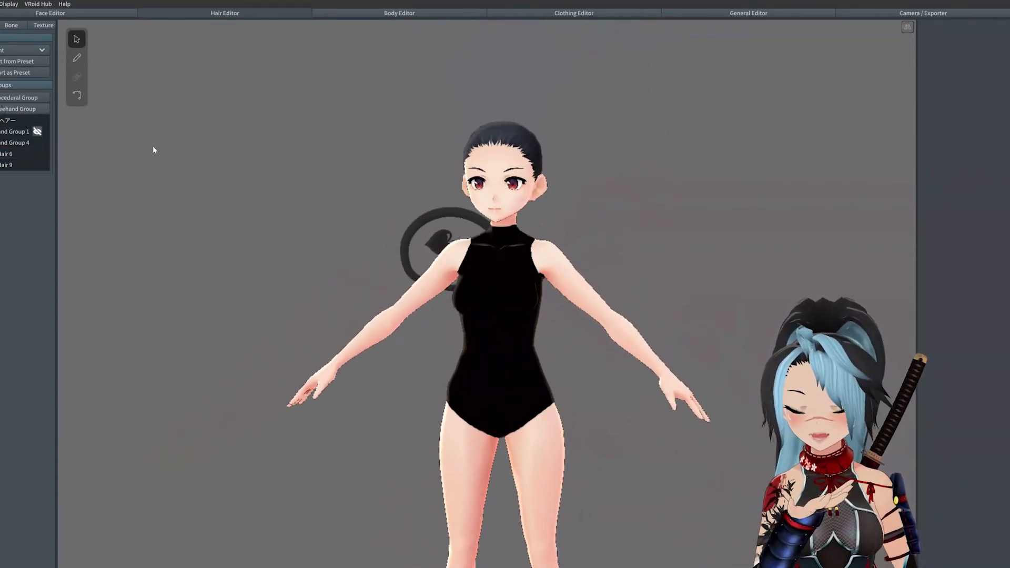
{"action": "right_click_drag", "start_coordinate": [241, 118], "coordinate": [256, 126]}
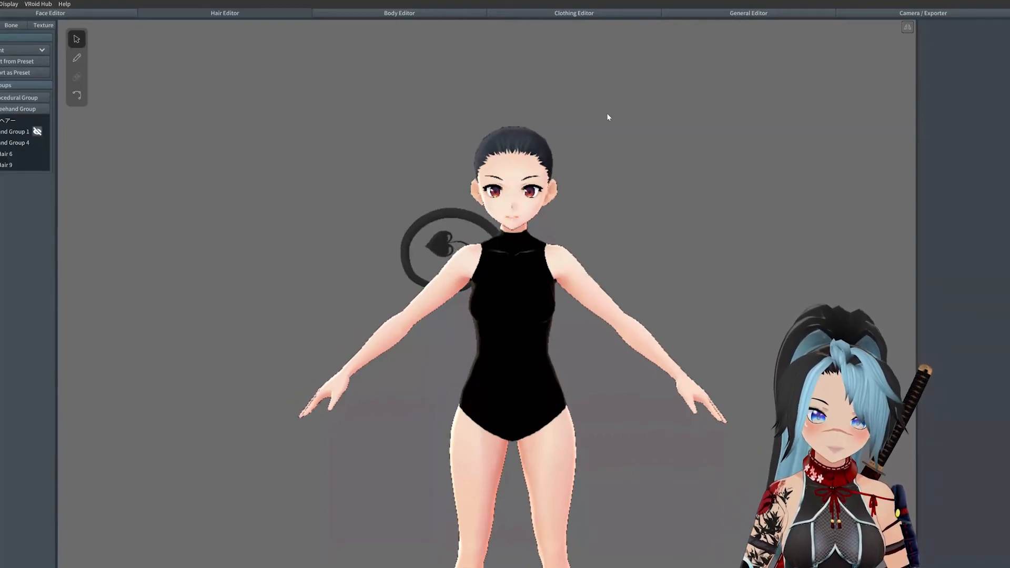
Step: Toggle the visibility of the two tail groups to compare them, leaving Freehand Group 1 hidden
{"action": "left_click", "coordinate": [37, 143]}
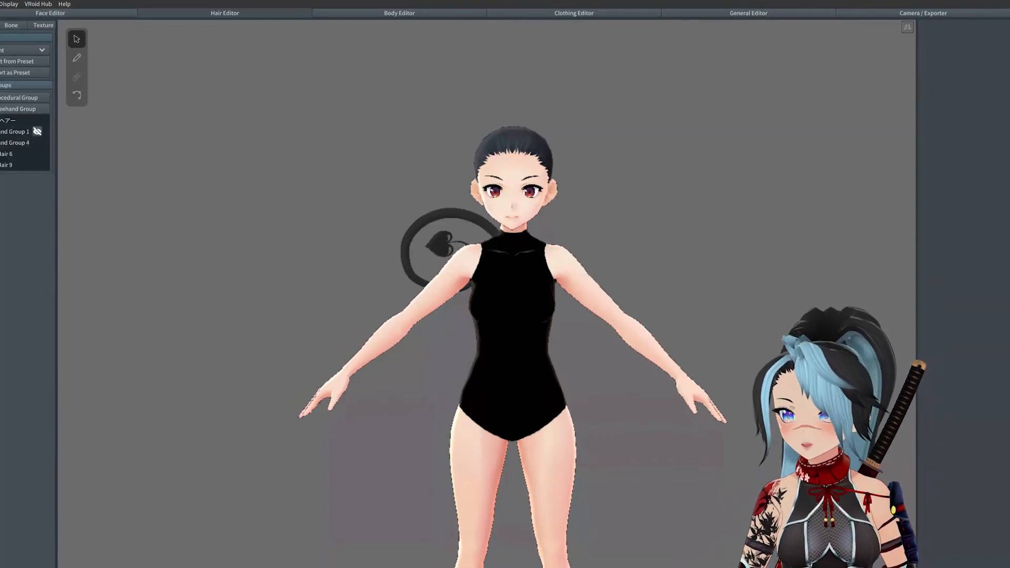
{"action": "left_click", "coordinate": [36, 142]}
{"action": "left_click", "coordinate": [37, 131]}
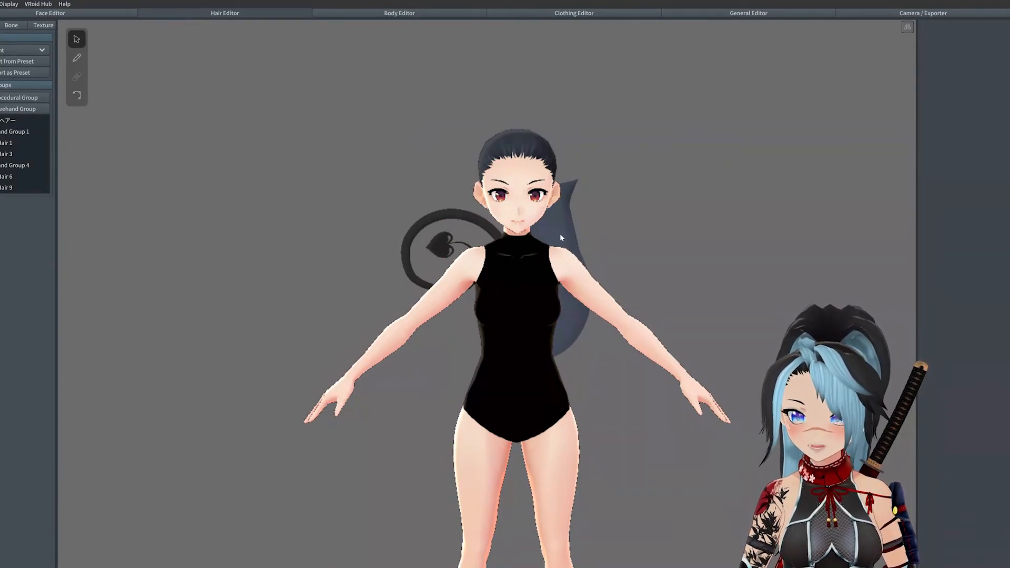
{"action": "left_click", "coordinate": [37, 131]}
{"action": "mouse_move", "coordinate": [503, 227]}
{"action": "right_mouse_down"}
{"action": "mouse_move", "coordinate": [465, 230]}
{"action": "mouse_move", "coordinate": [501, 228]}
{"action": "right_mouse_up"}
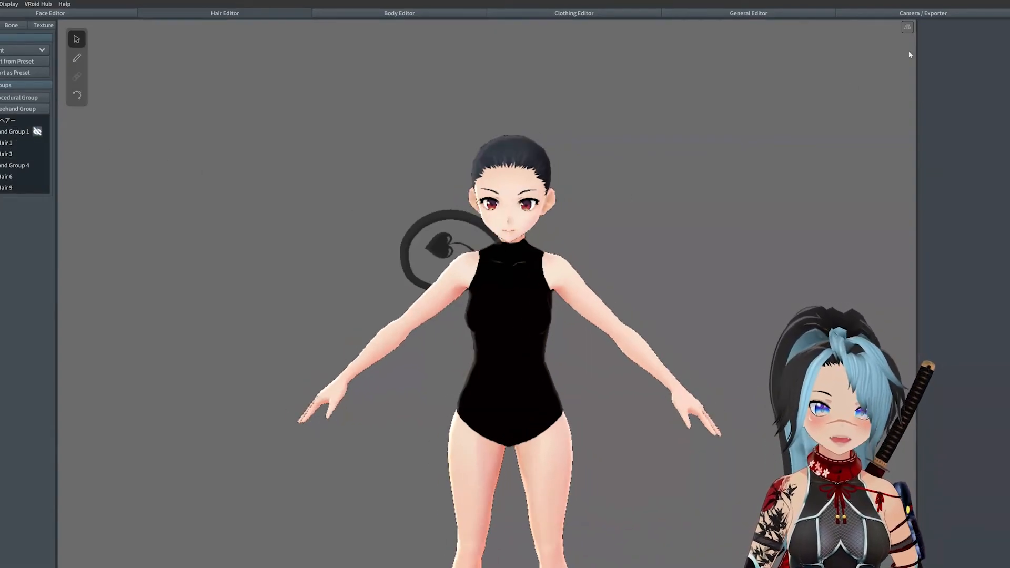
Step: Disable hair combination in the model export's material reduction settings and start the export
{"action": "left_click", "coordinate": [905, 13]}
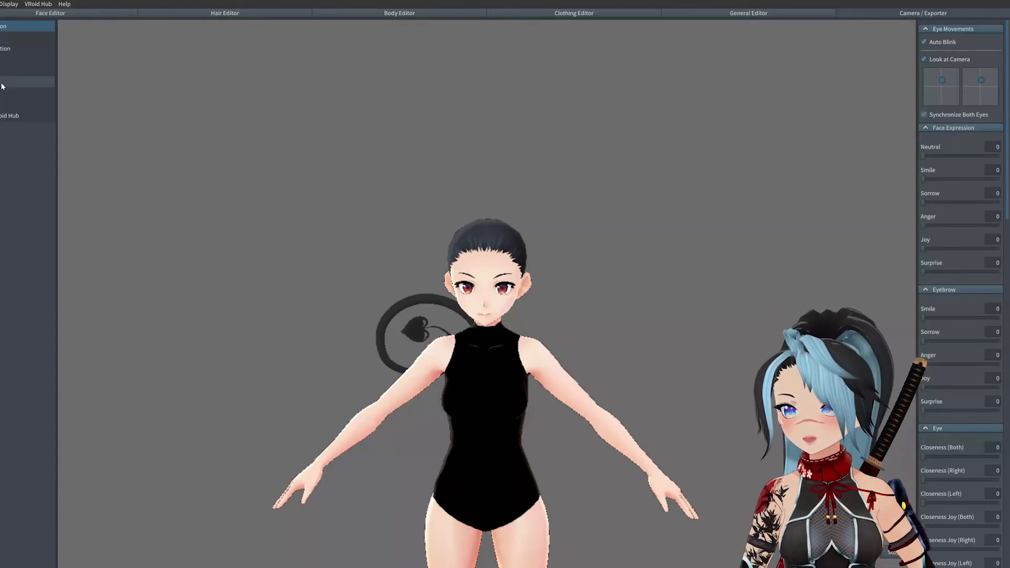
{"action": "left_click", "coordinate": [3, 104]}
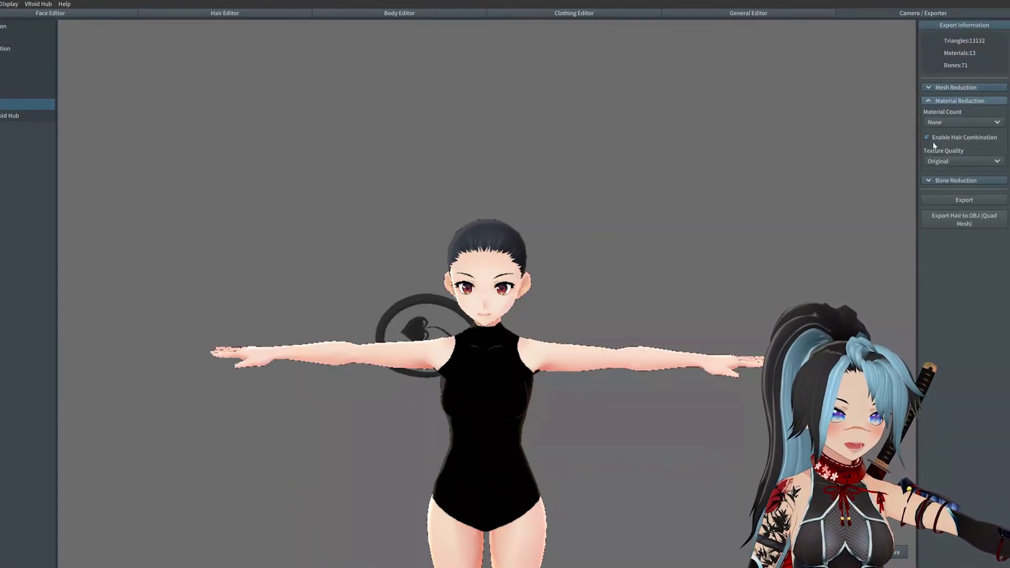
{"action": "left_click", "coordinate": [927, 137]}
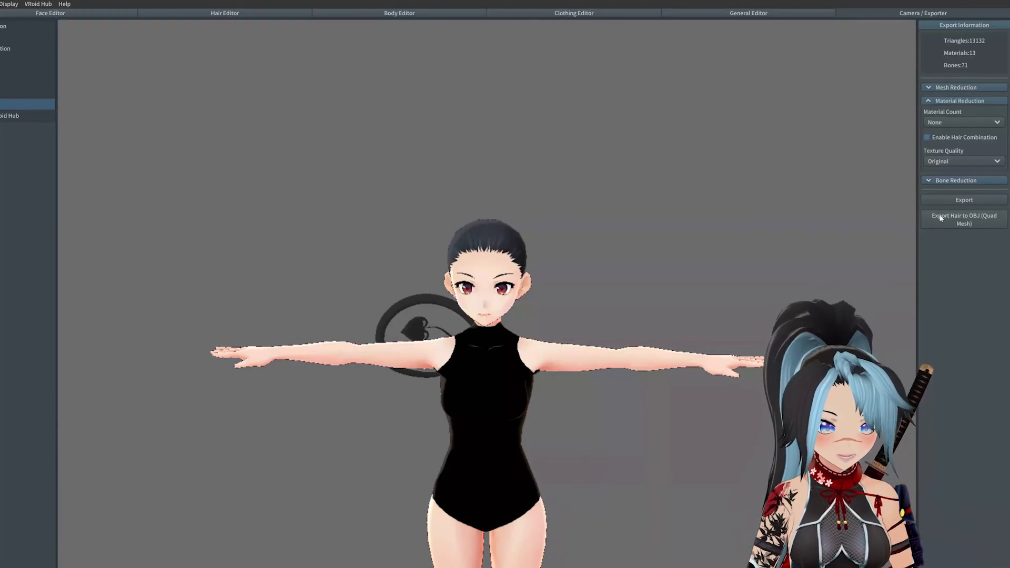
{"action": "left_click", "coordinate": [945, 200]}
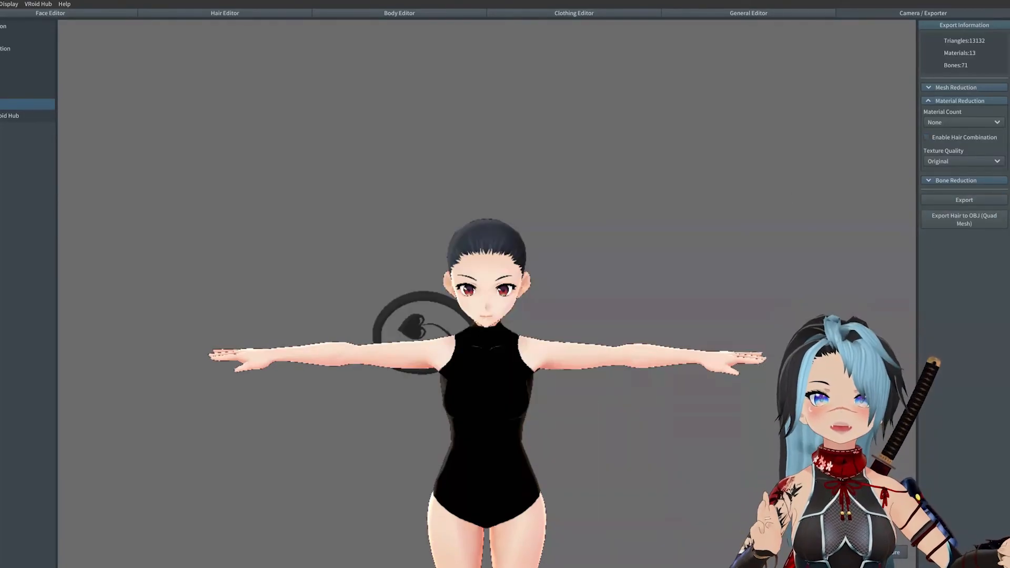